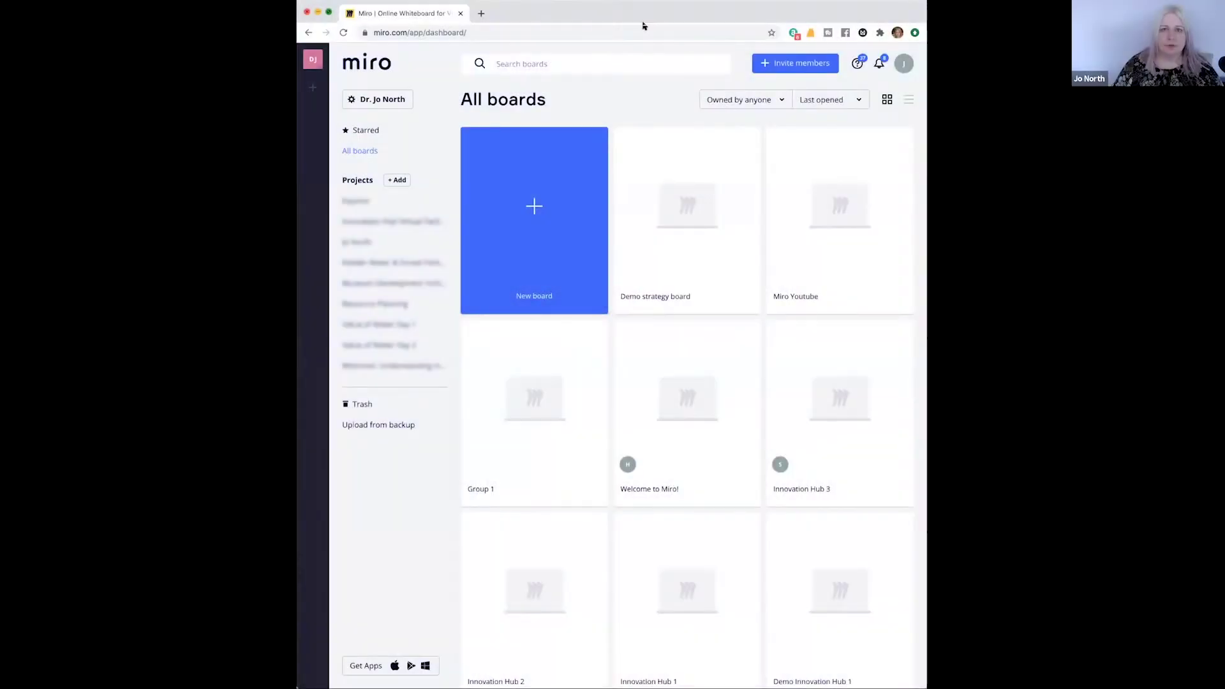
Maximise the browser window so the All boards dashboard shows more boards per row
{"action": "double_click", "coordinate": [643, 22]}
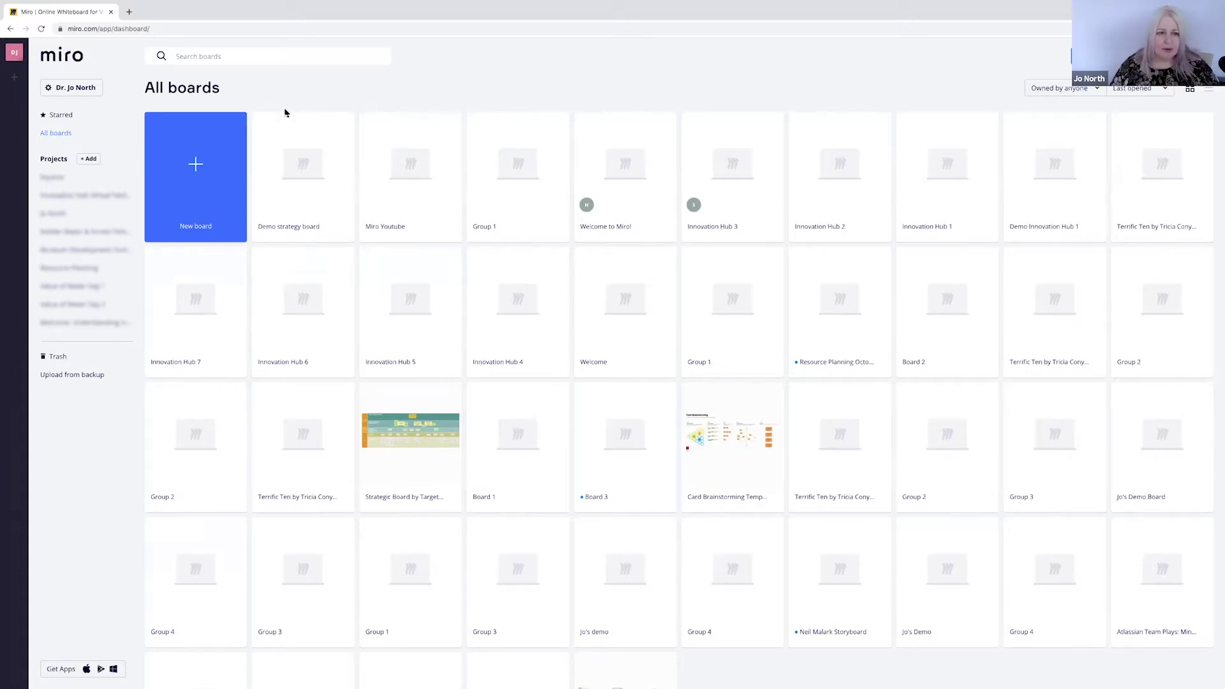
Create a new board and skip the template picker to get an empty Untitled canvas
{"action": "left_click", "coordinate": [206, 170]}
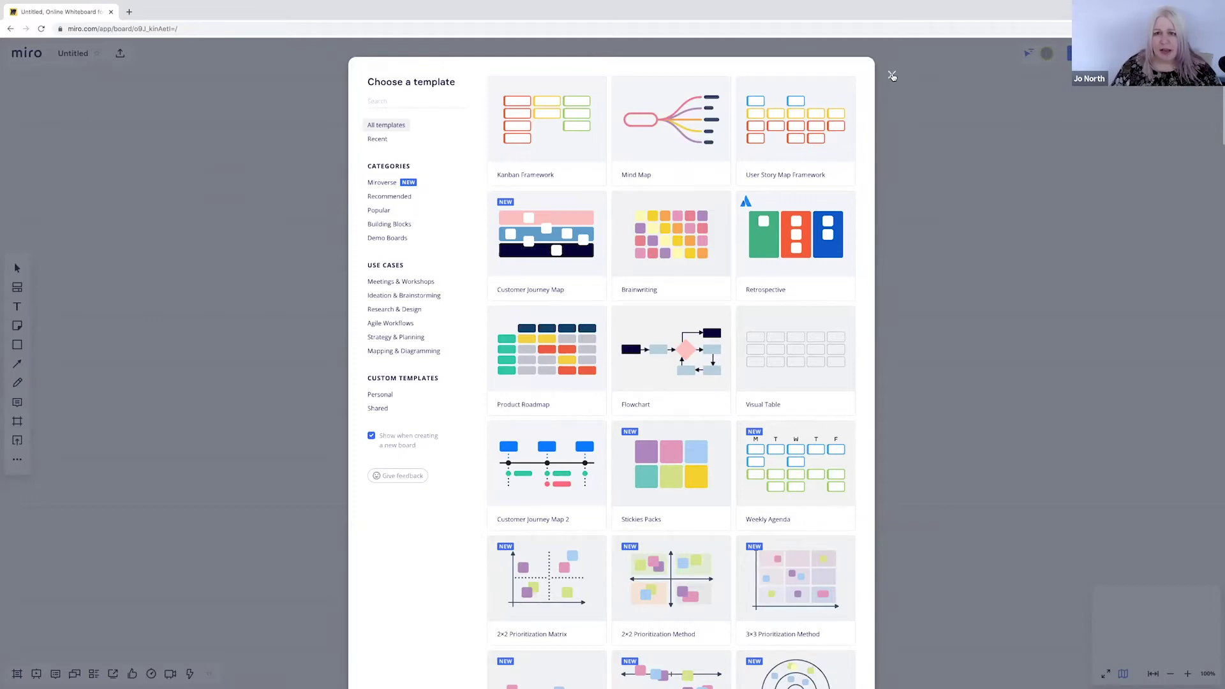
{"action": "left_click", "coordinate": [892, 75]}
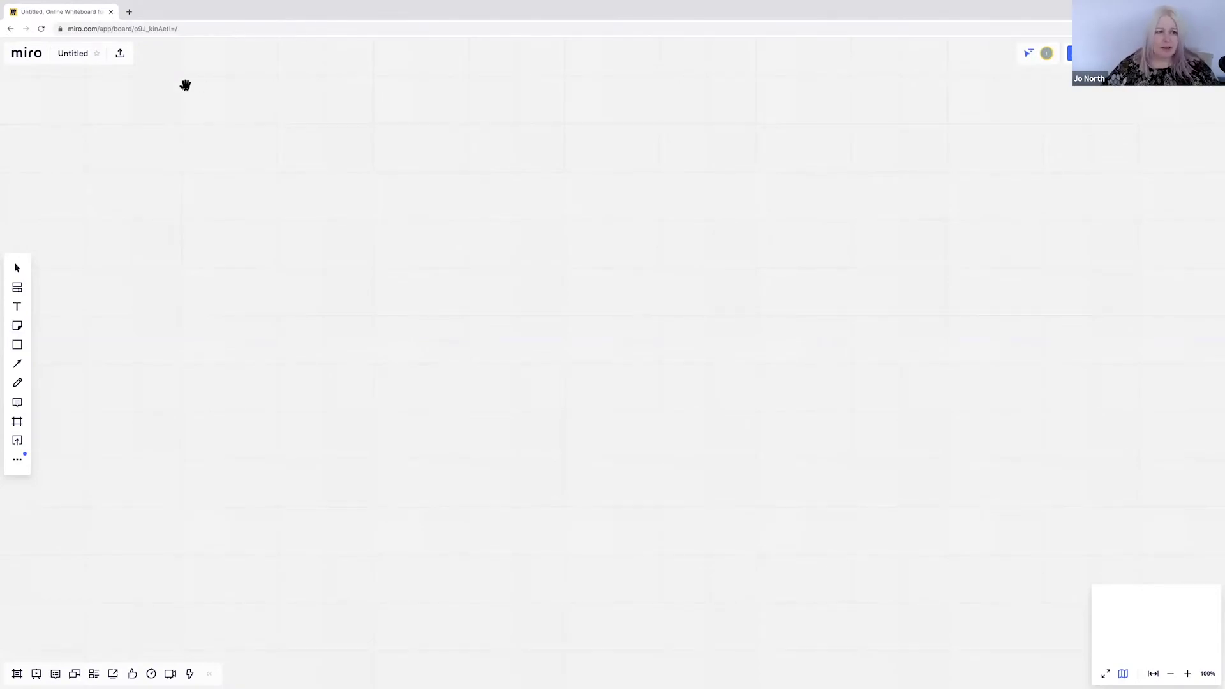
Change the board title from Untitled to 'Sample strategy board'
{"action": "left_click", "coordinate": [78, 56]}
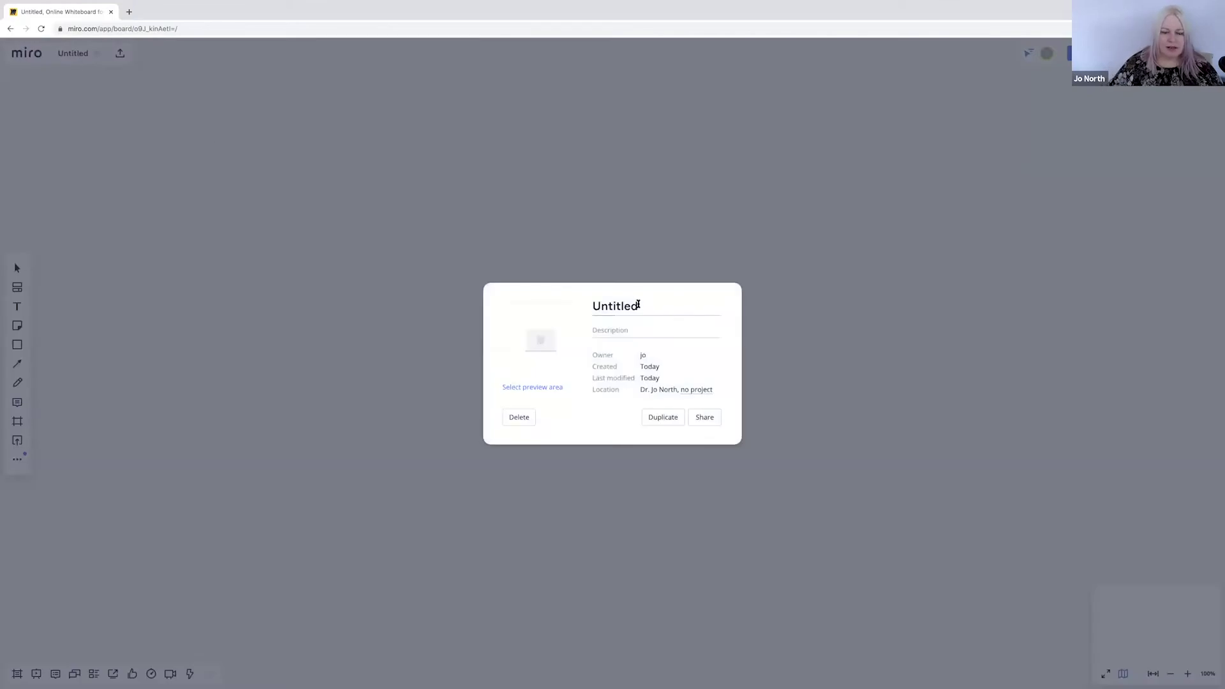
{"action": "double_click", "coordinate": [592, 306]}
{"action": "type", "text": "S"}
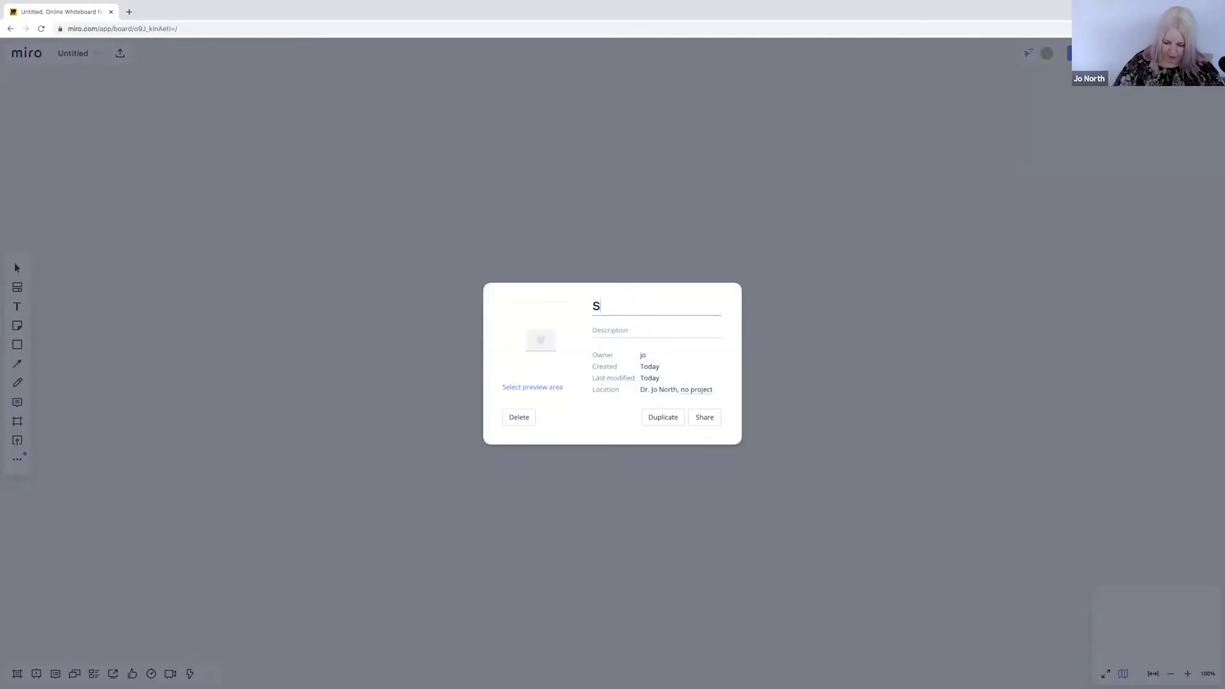
{"action": "type", "text": "ample strateg"}
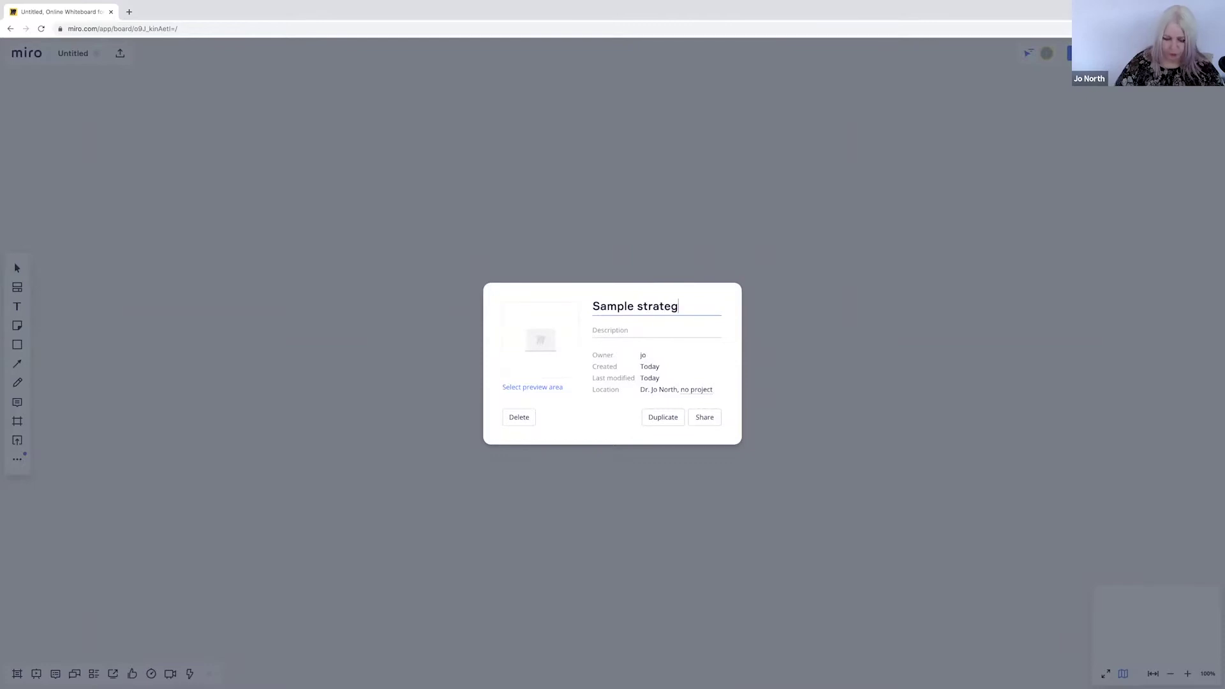
{"action": "type", "text": "y board"}
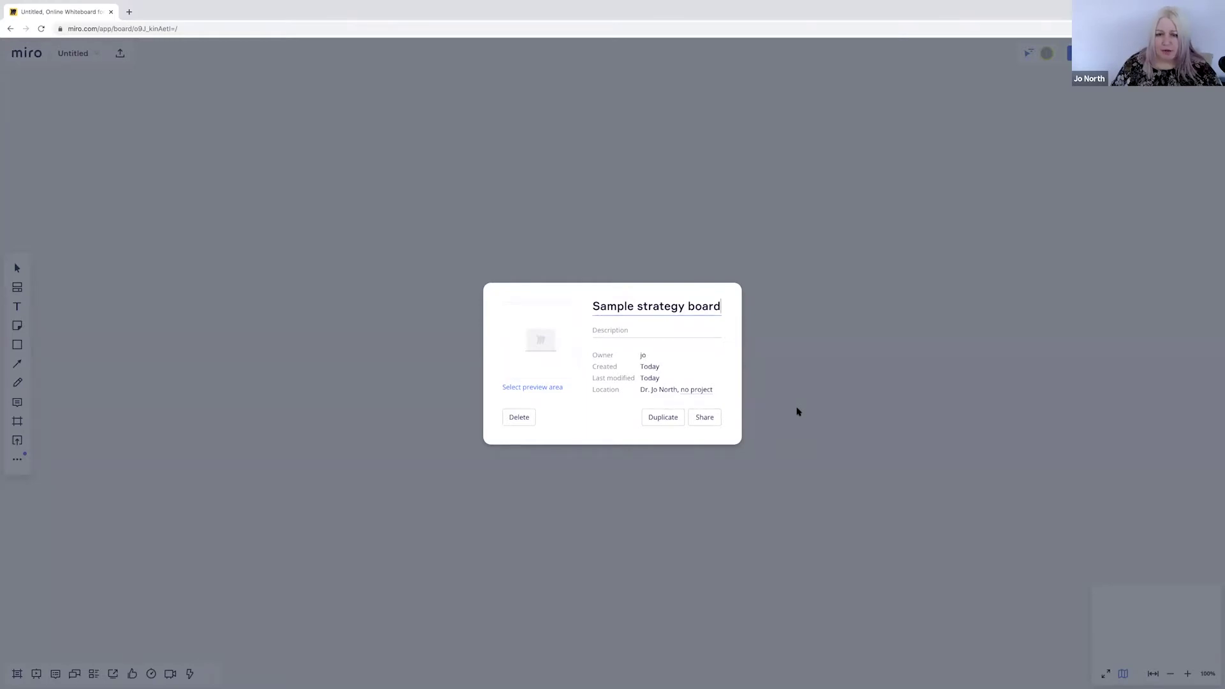
{"action": "left_click", "coordinate": [796, 405]}
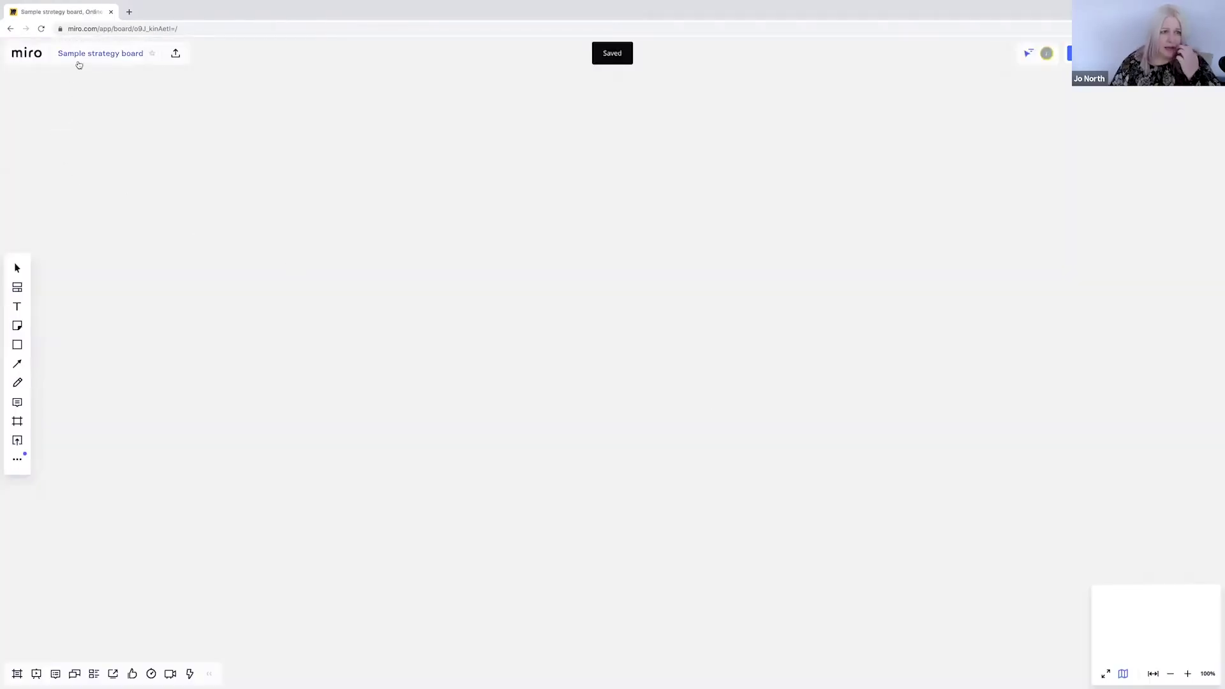
{"action": "left_click", "coordinate": [24, 58]}
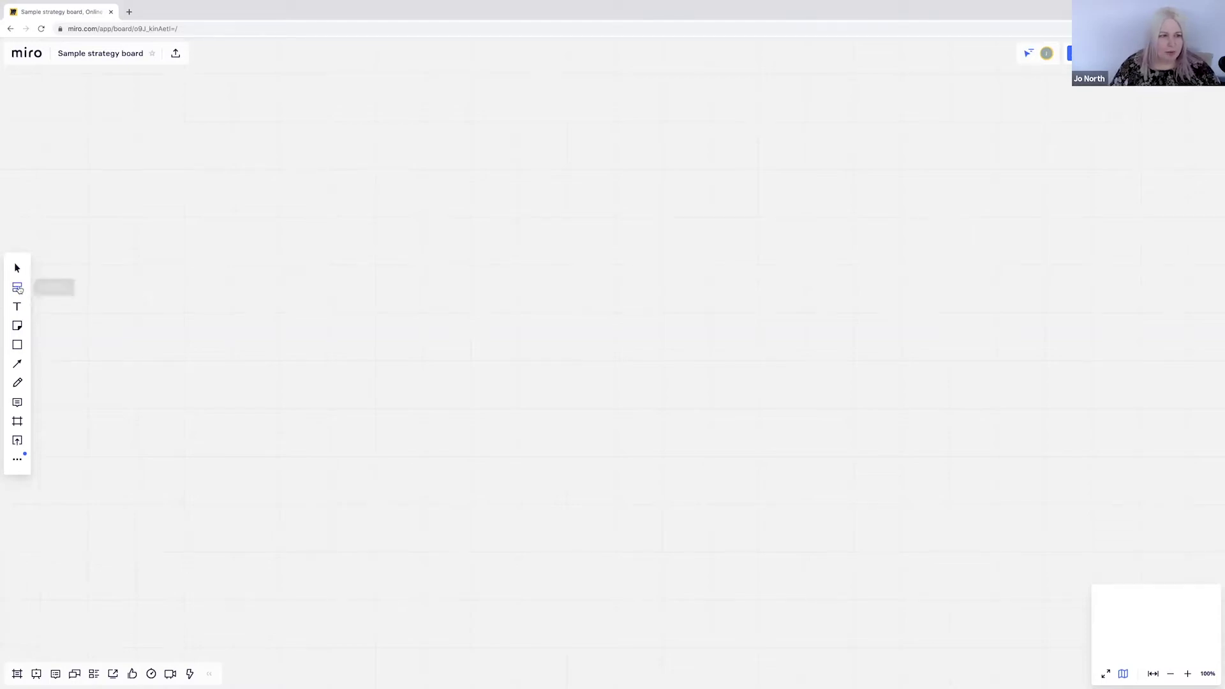
Show the Miroverse category of community templates in the template library
{"action": "left_click", "coordinate": [18, 288]}
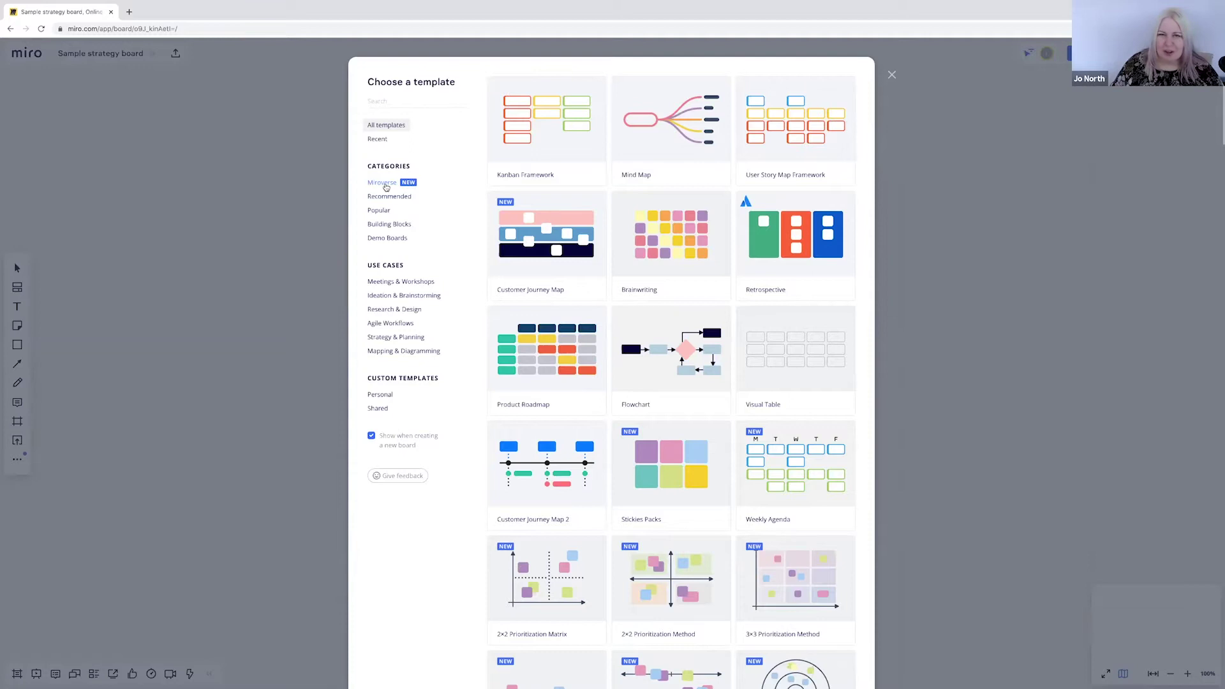
{"action": "left_click", "coordinate": [385, 187]}
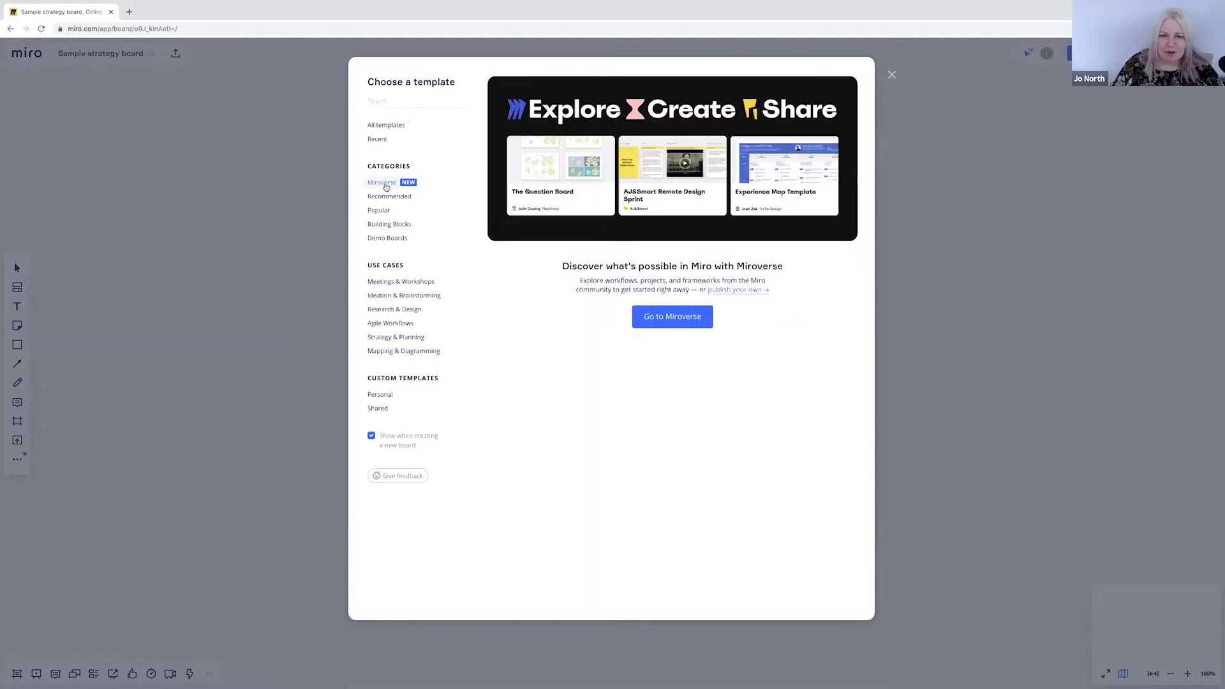
Open the Miroverse community gallery in a new tab and scroll through its template cards
{"action": "left_click", "coordinate": [661, 316]}
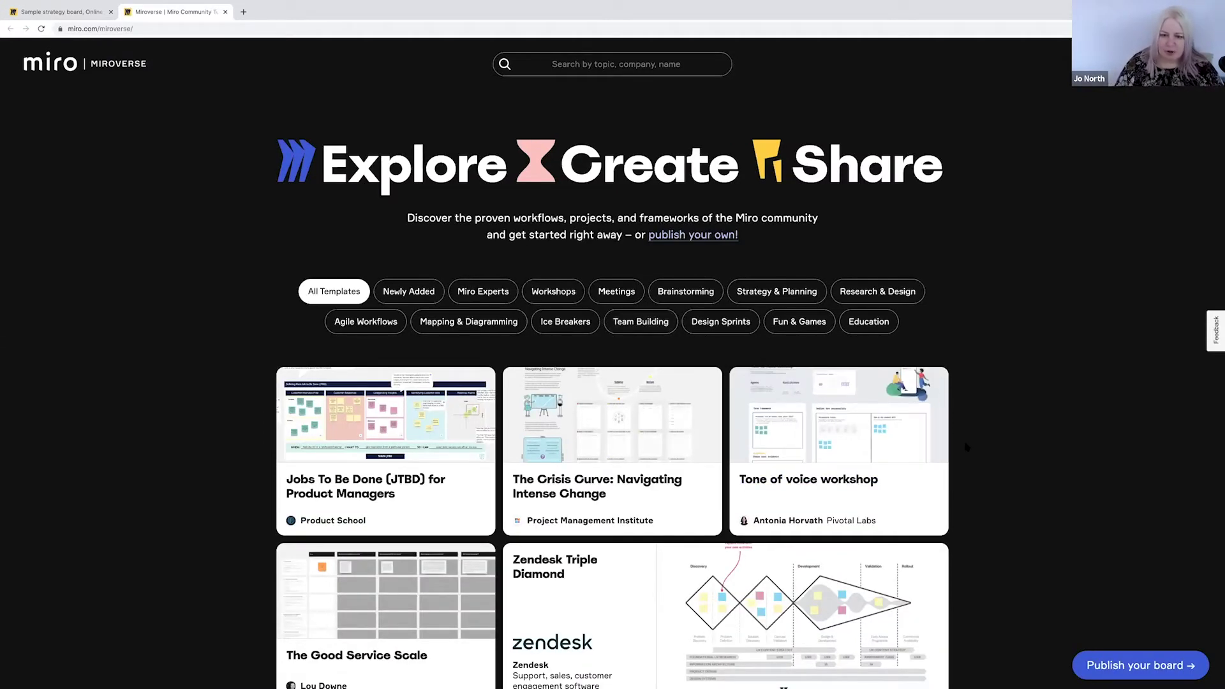
{"action": "scroll", "coordinate": [967, 448], "scroll_direction": "down", "scroll_amount": 2}
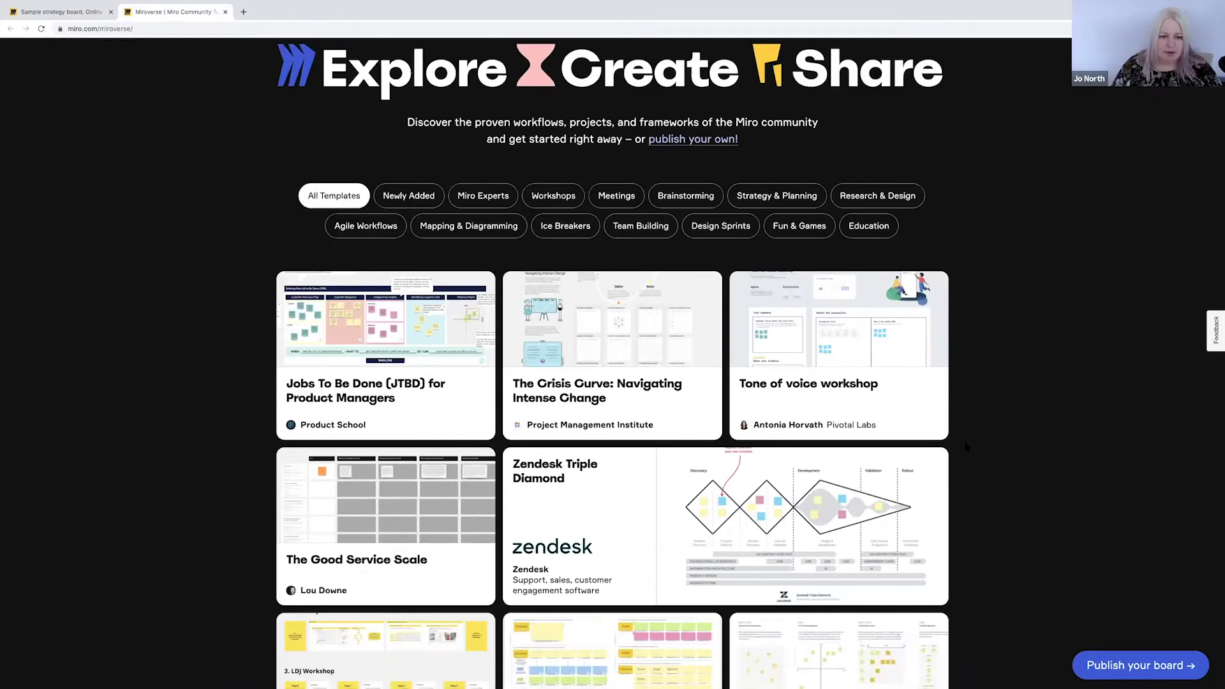
{"action": "scroll", "coordinate": [966, 448], "scroll_direction": "down", "scroll_amount": 4}
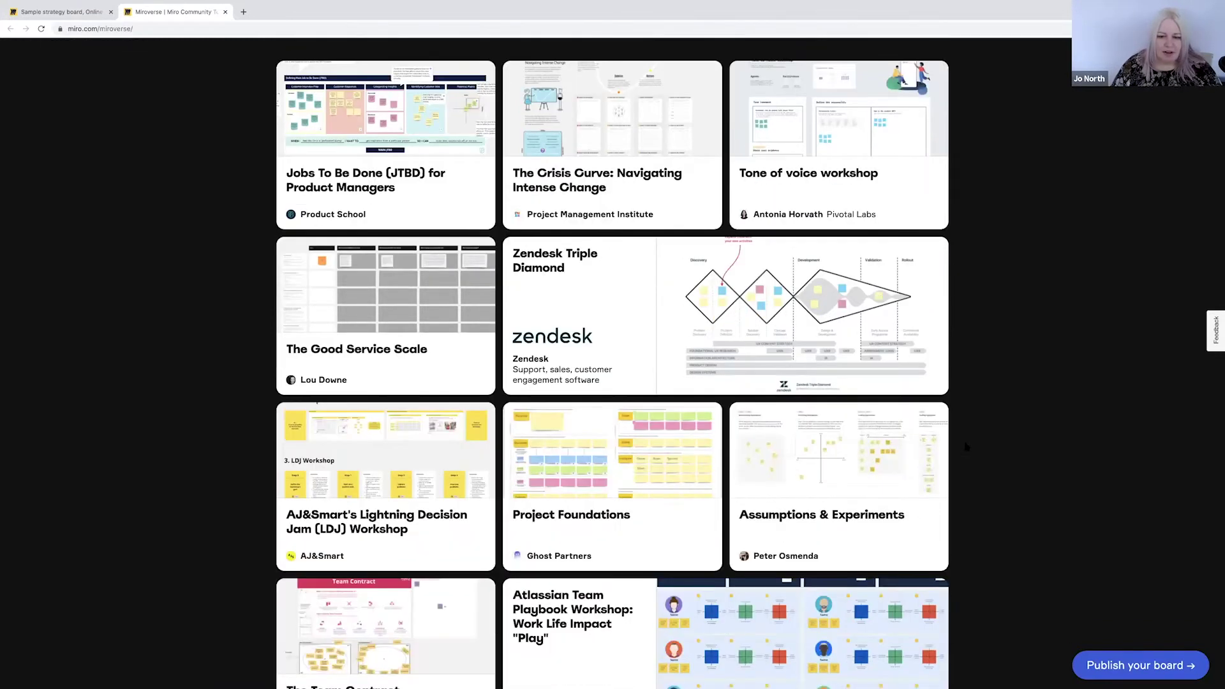
{"action": "scroll", "coordinate": [967, 448], "scroll_direction": "down", "scroll_amount": 1}
{"action": "scroll", "coordinate": [966, 448], "scroll_direction": "down", "scroll_amount": 1}
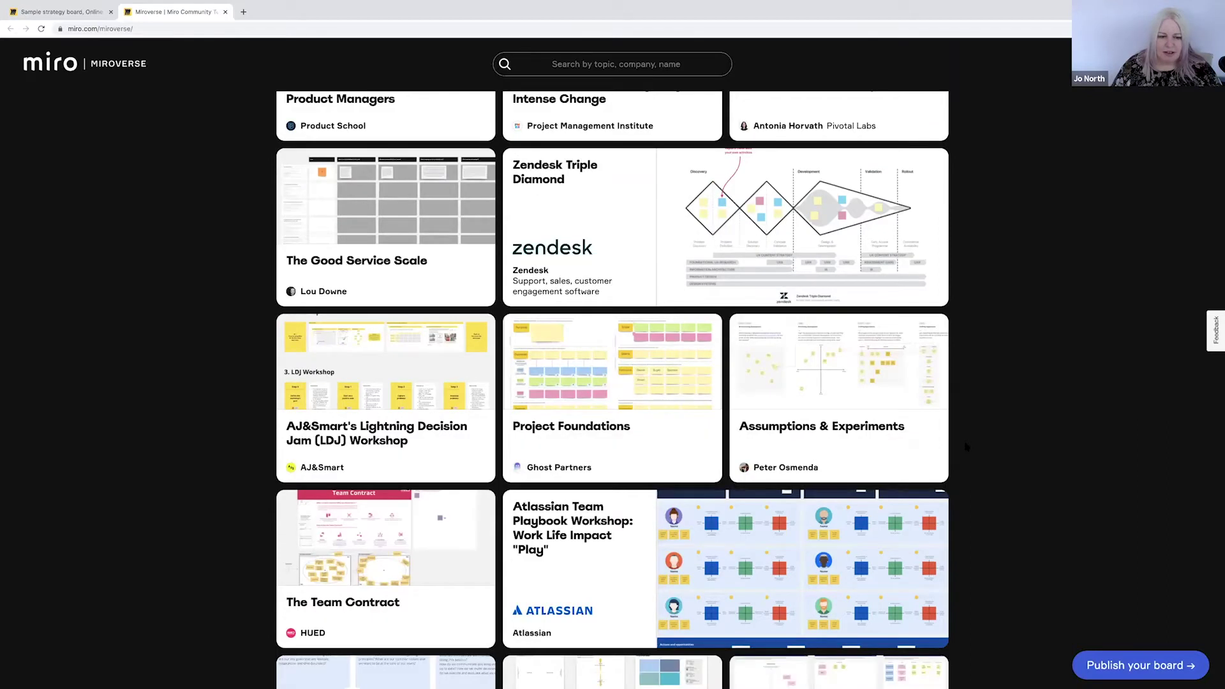
{"action": "scroll", "coordinate": [967, 448], "scroll_direction": "down", "scroll_amount": 3}
{"action": "scroll", "coordinate": [967, 448], "scroll_direction": "down", "scroll_amount": 5}
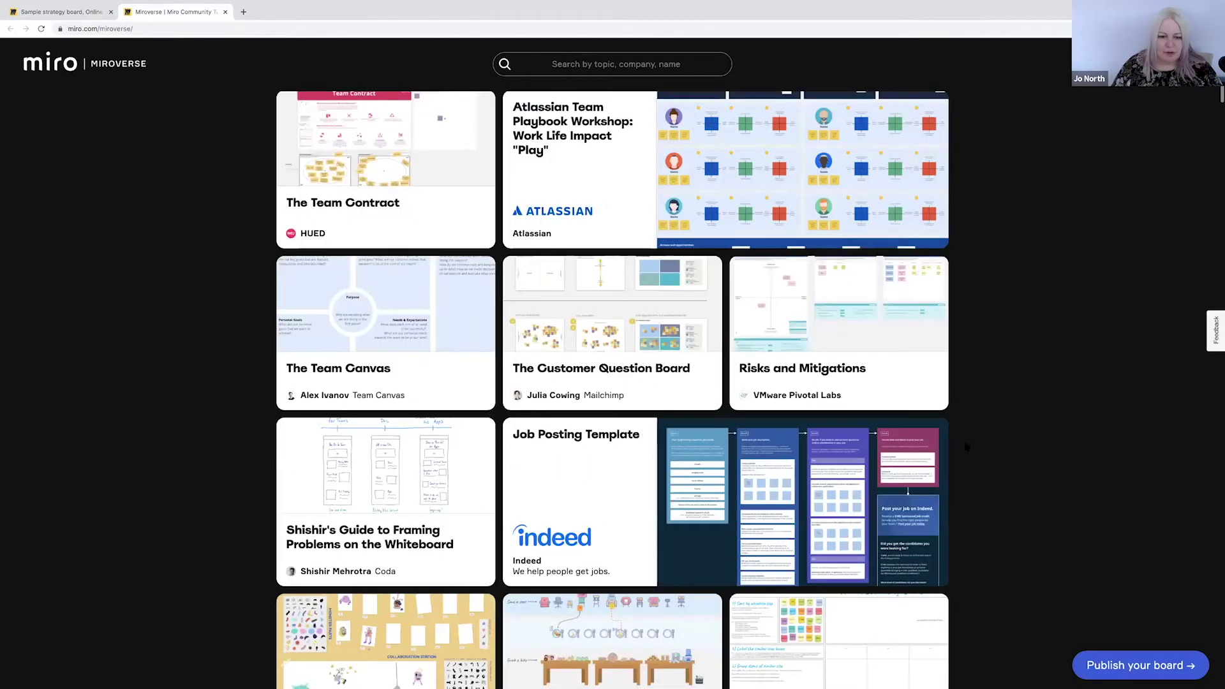
{"action": "scroll", "coordinate": [967, 448], "scroll_direction": "down", "scroll_amount": 3}
{"action": "scroll", "coordinate": [967, 448], "scroll_direction": "down", "scroll_amount": 12}
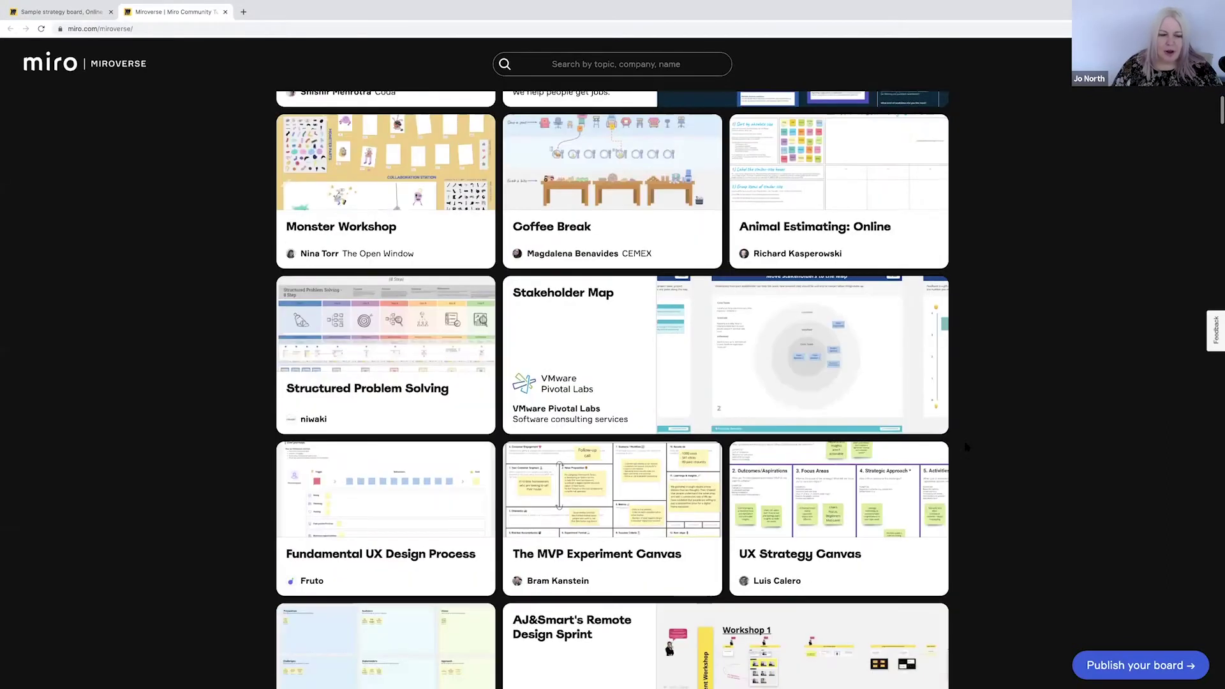
{"action": "scroll", "coordinate": [967, 448], "scroll_direction": "down", "scroll_amount": 6}
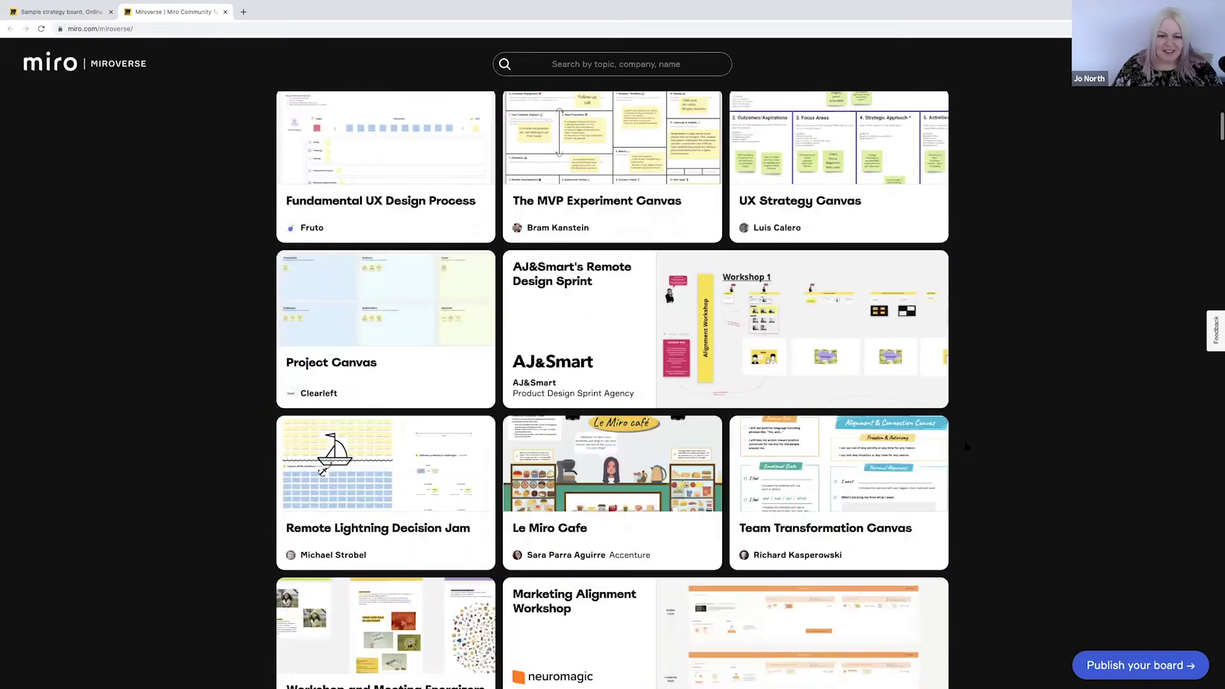
{"action": "scroll", "coordinate": [967, 448], "scroll_direction": "down", "scroll_amount": 5}
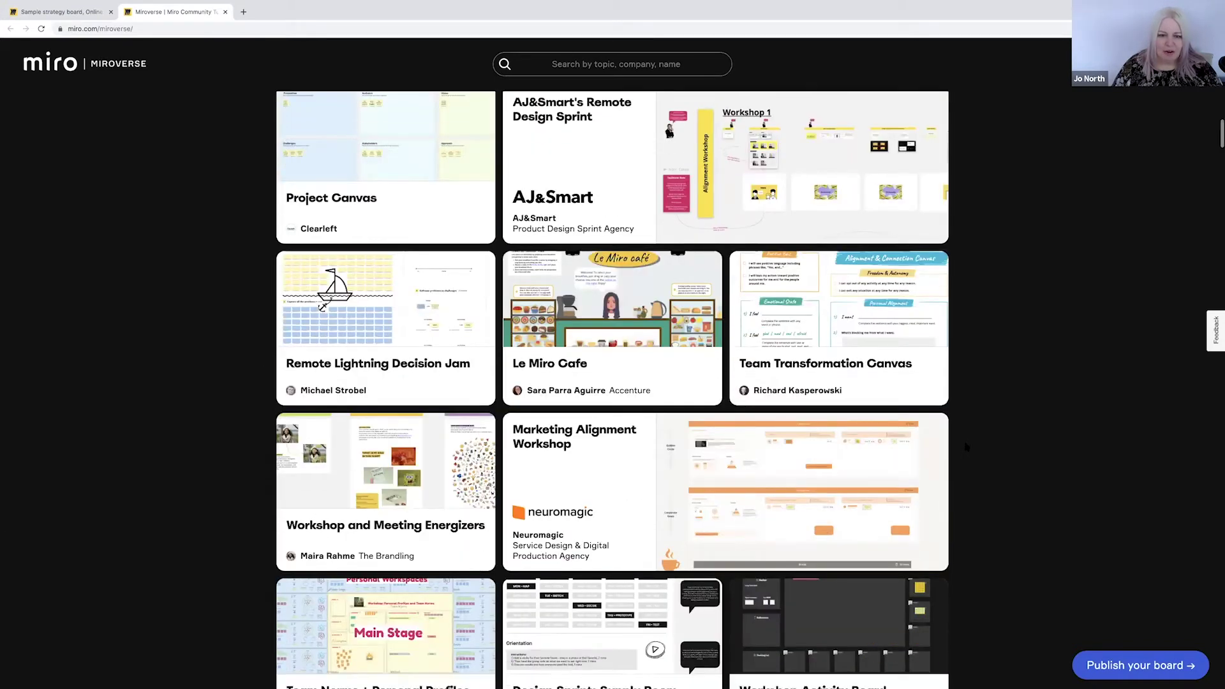
{"action": "scroll", "coordinate": [967, 448], "scroll_direction": "down", "scroll_amount": 5}
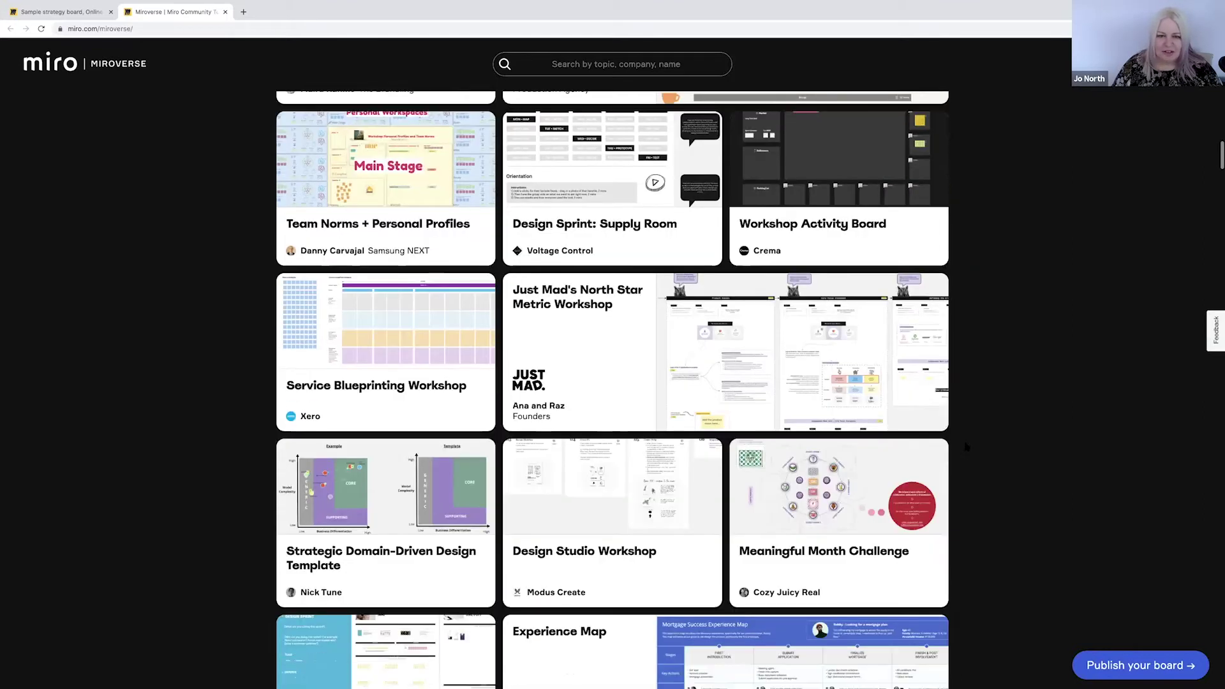
{"action": "scroll", "coordinate": [967, 448], "scroll_direction": "down", "scroll_amount": 7}
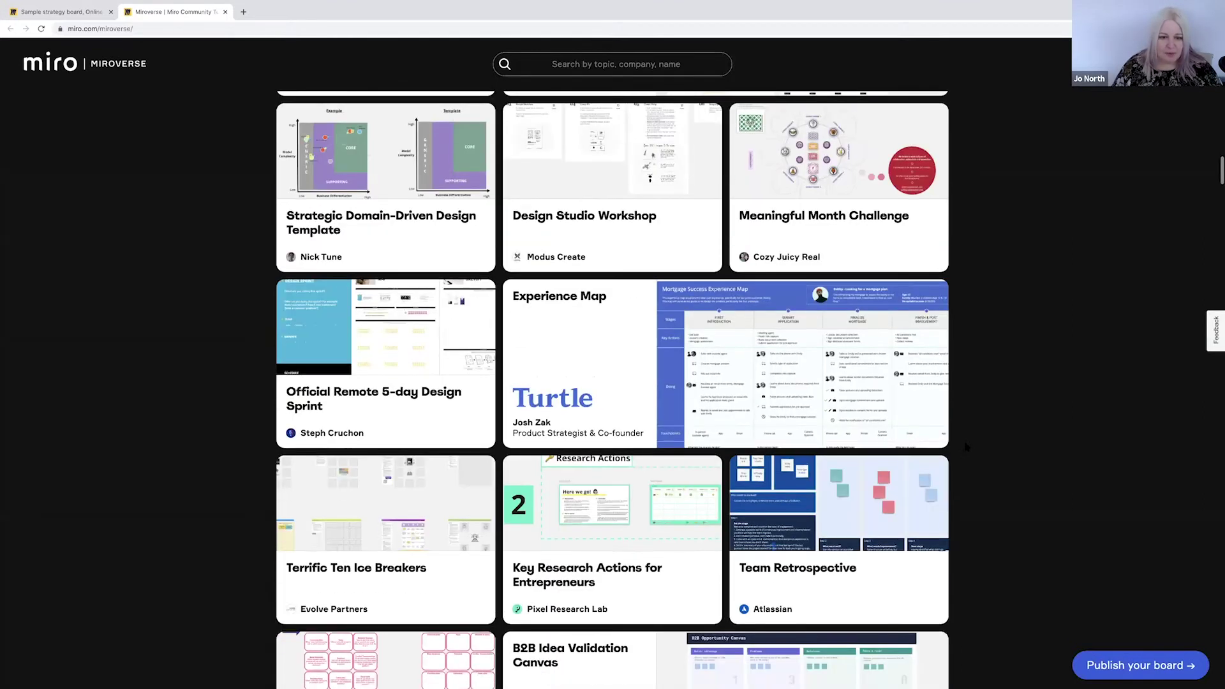
{"action": "scroll", "coordinate": [966, 448], "scroll_direction": "down", "scroll_amount": 9}
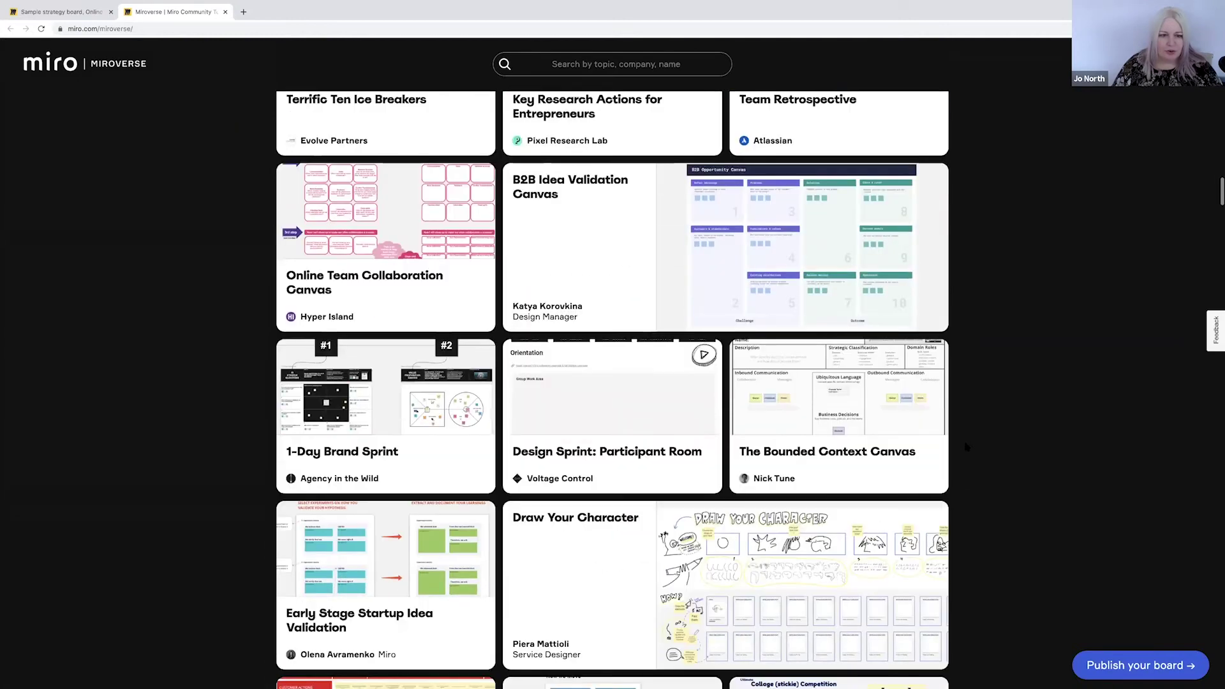
{"action": "scroll", "coordinate": [967, 448], "scroll_direction": "down", "scroll_amount": 3}
{"action": "scroll", "coordinate": [966, 448], "scroll_direction": "down", "scroll_amount": 1}
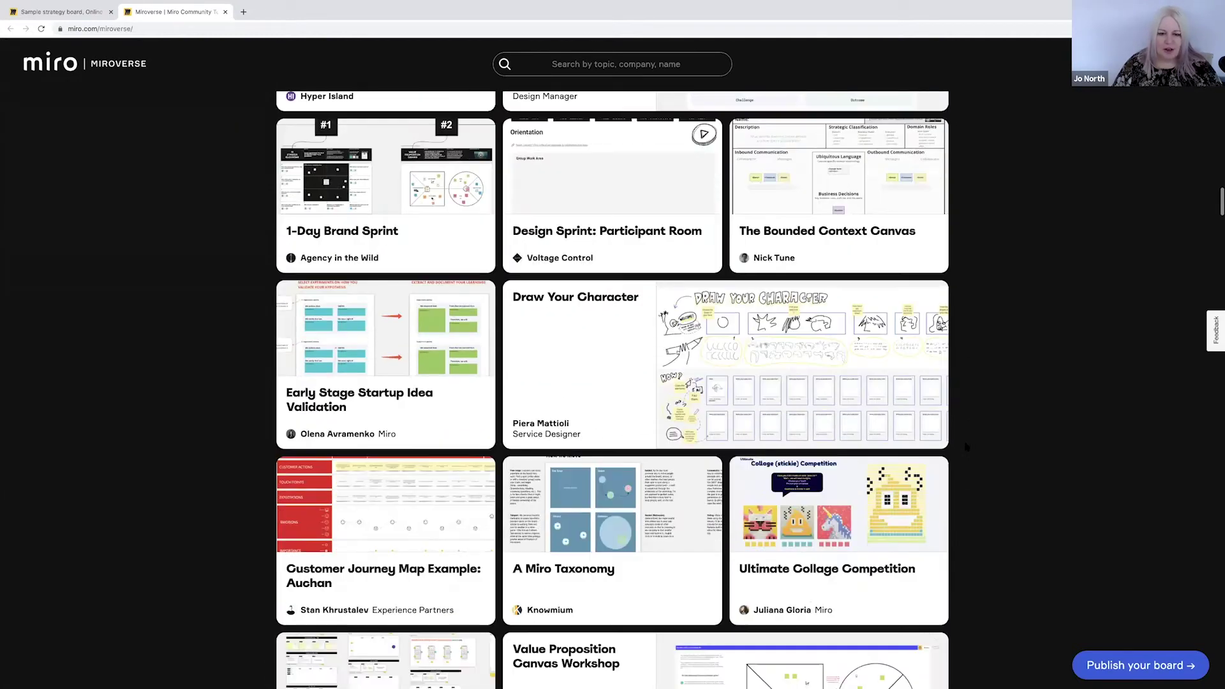
{"action": "scroll", "coordinate": [967, 448], "scroll_direction": "down", "scroll_amount": 8}
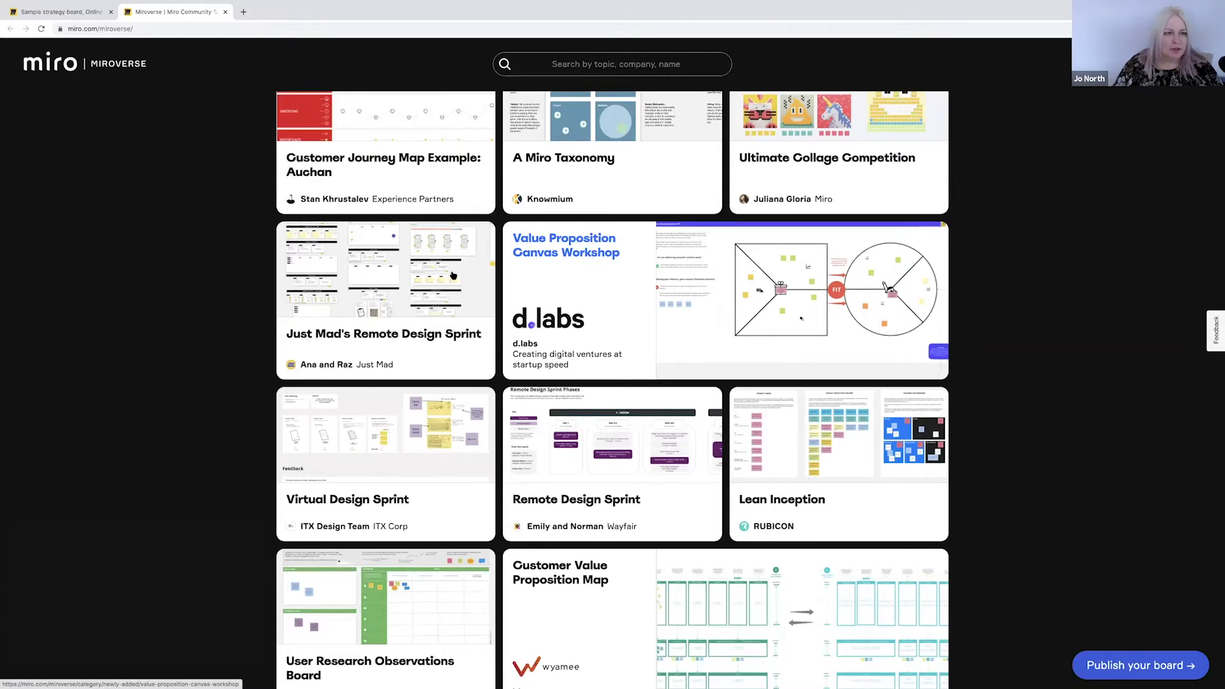
Back on the board, search templates for 'pest' and place the PEST Analysis template
{"action": "left_click", "coordinate": [48, 15]}
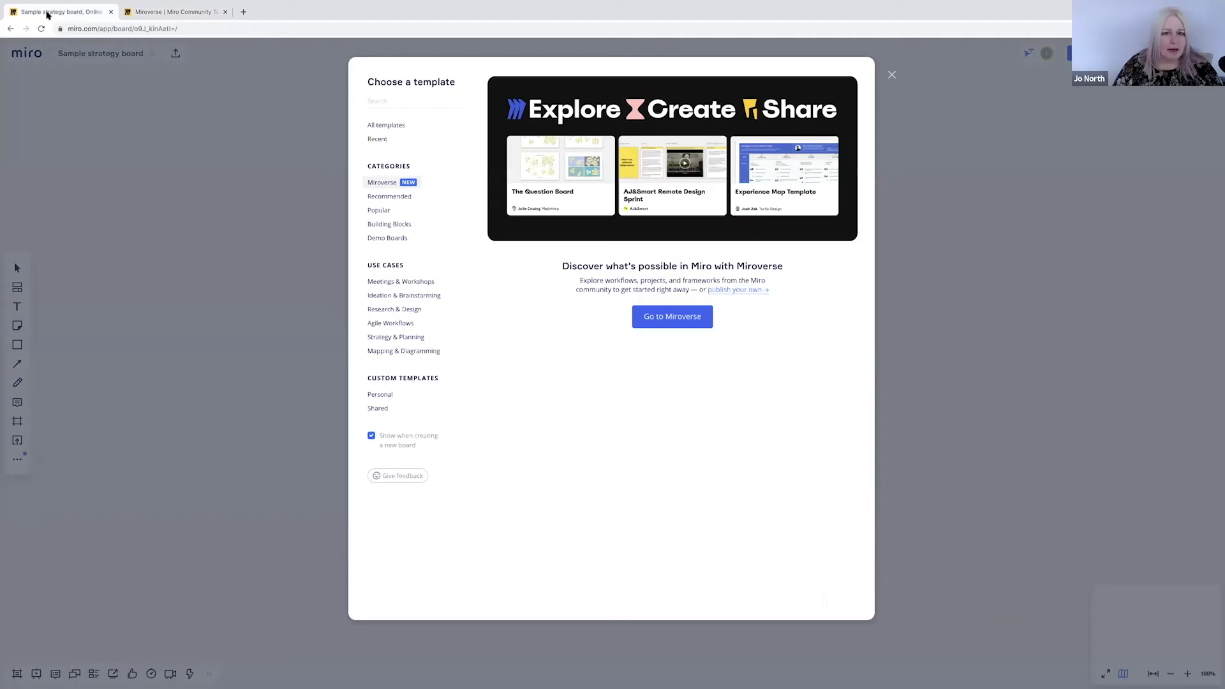
{"action": "left_click", "coordinate": [384, 102]}
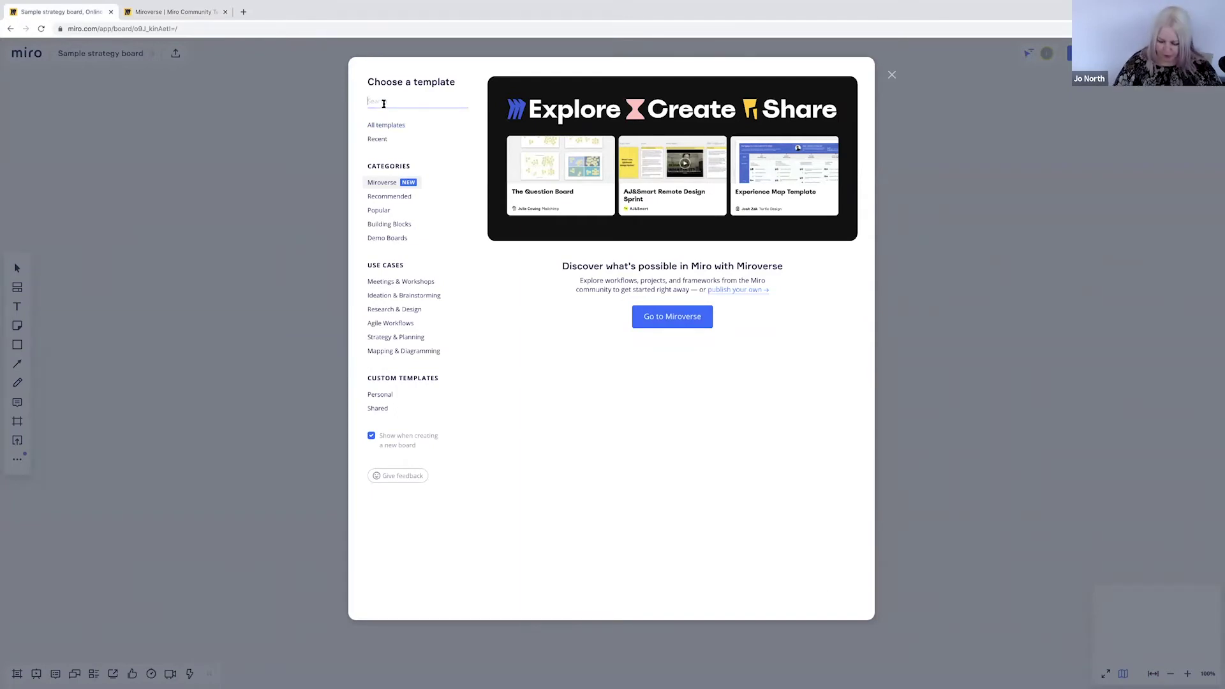
{"action": "type", "text": "pest"}
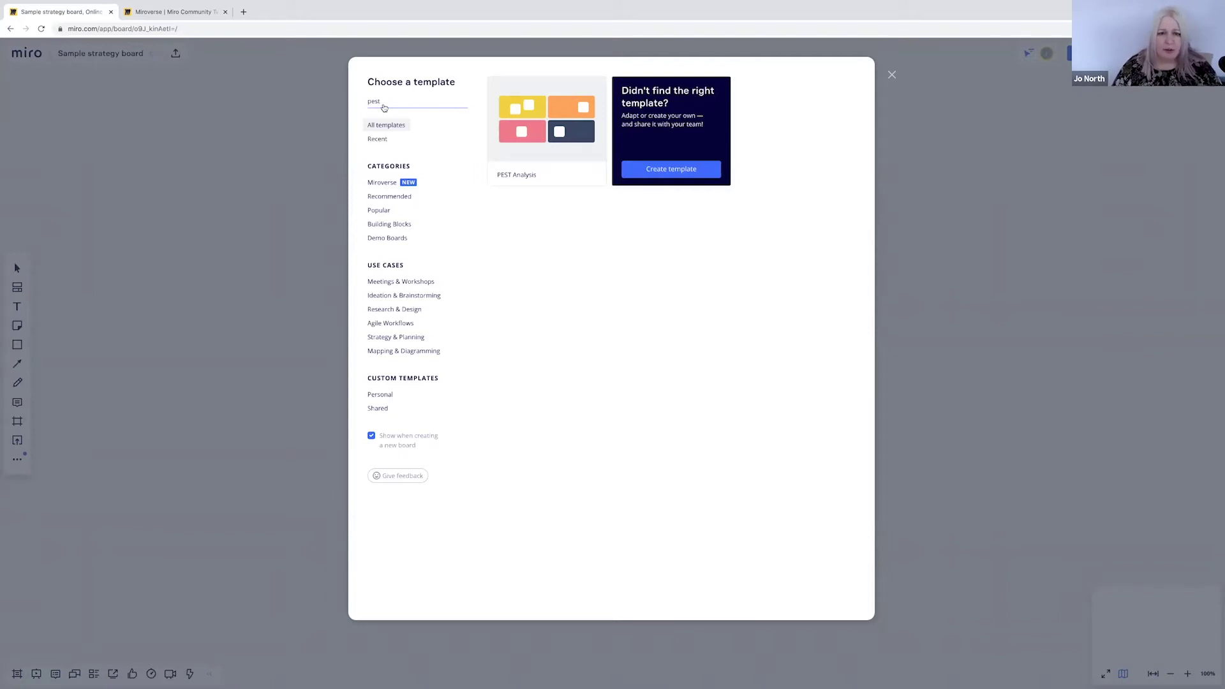
{"action": "left_click", "coordinate": [517, 168]}
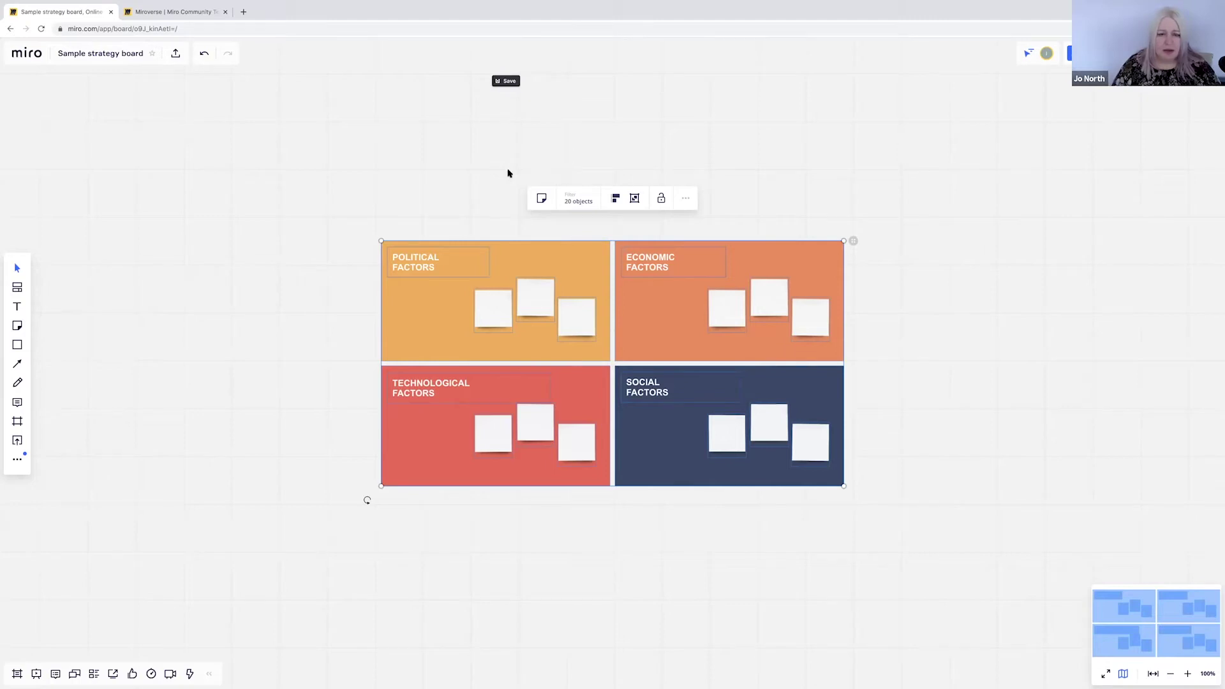
{"action": "left_click", "coordinate": [508, 173]}
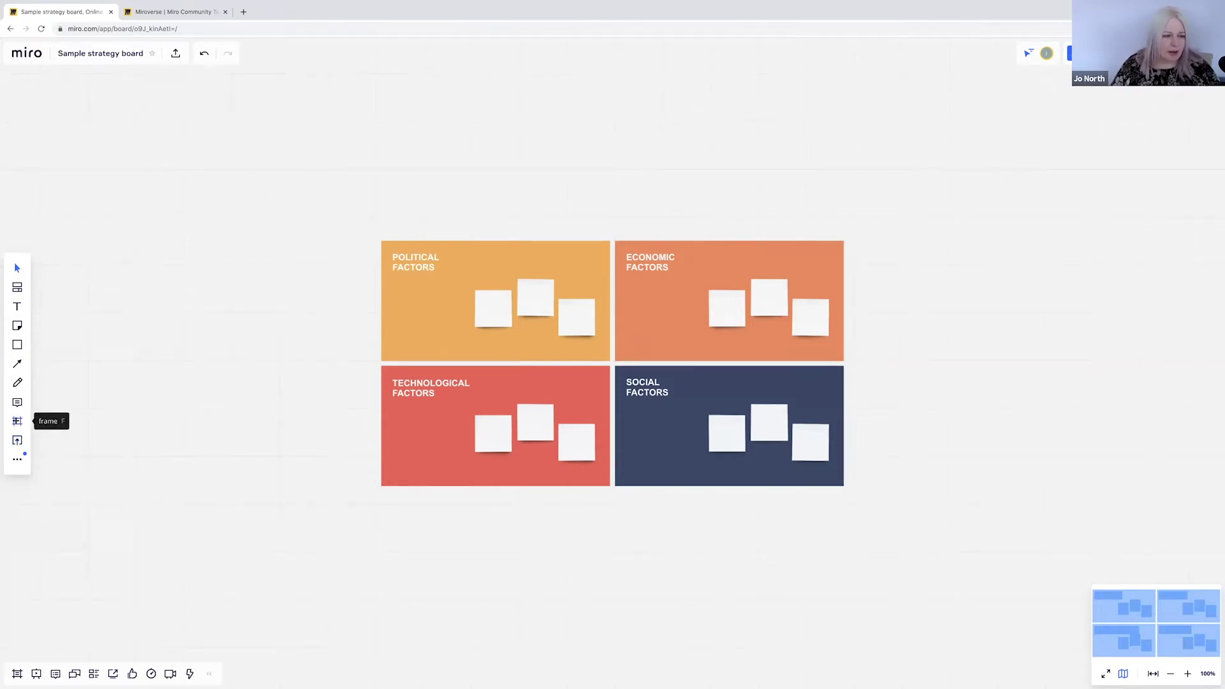
{"action": "left_click", "coordinate": [18, 421]}
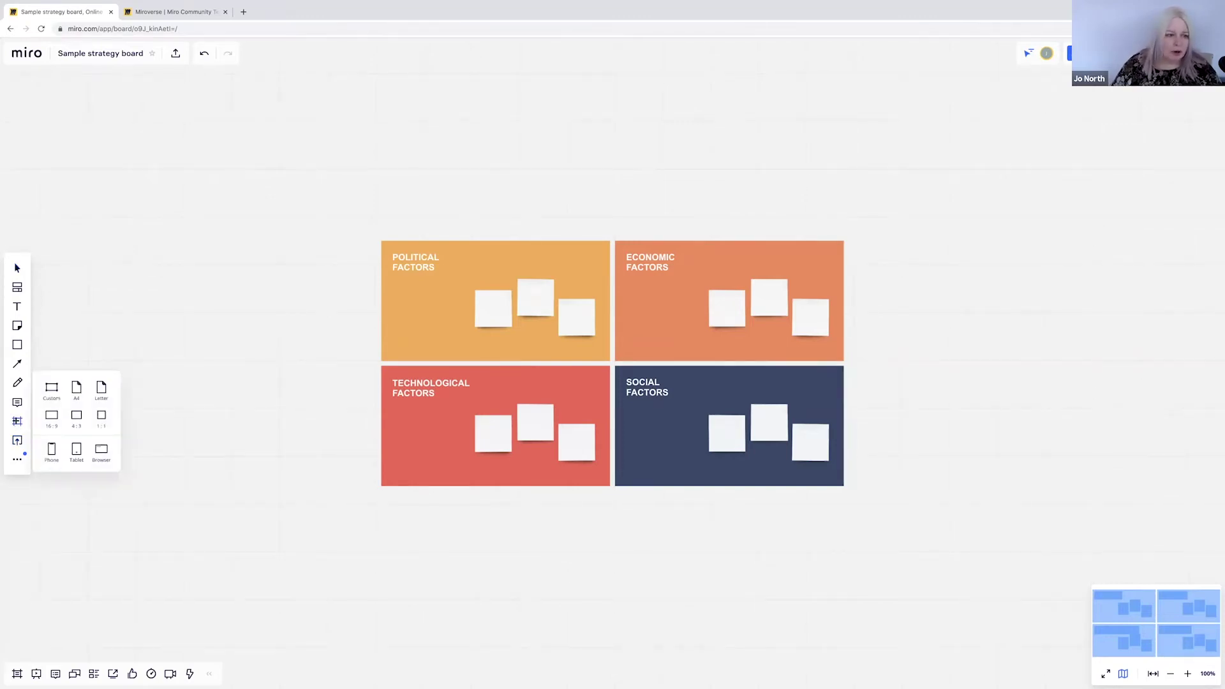
{"action": "left_click", "coordinate": [51, 417]}
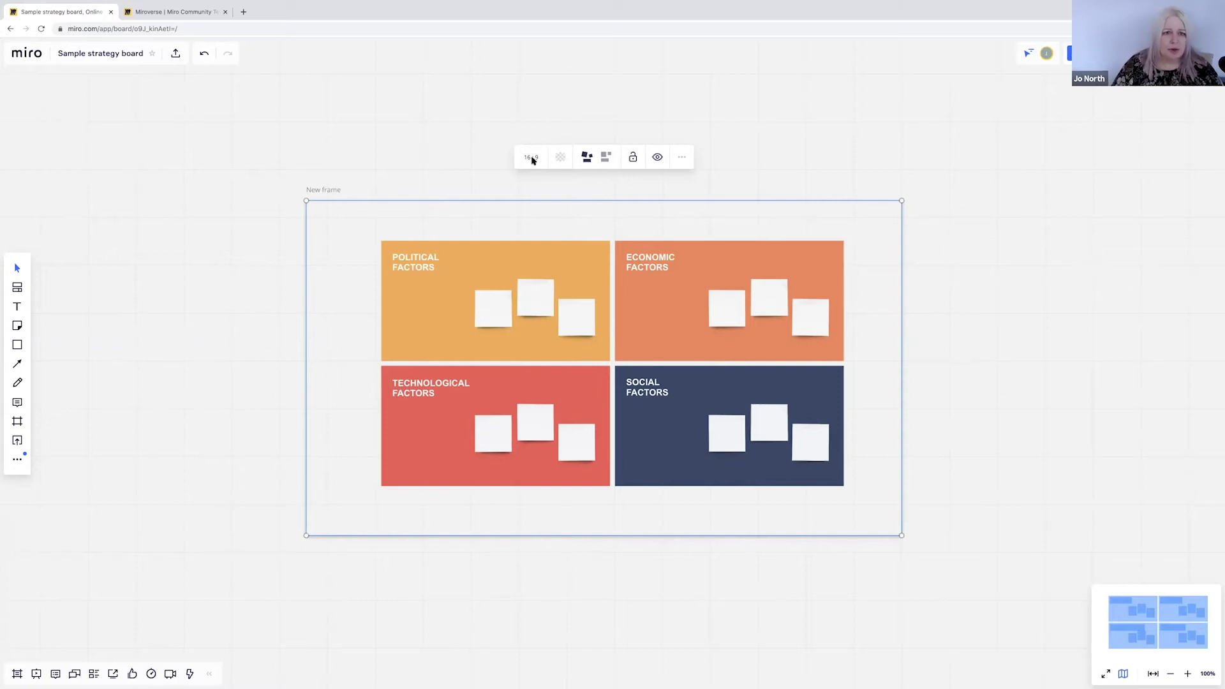
{"action": "left_click", "coordinate": [194, 94]}
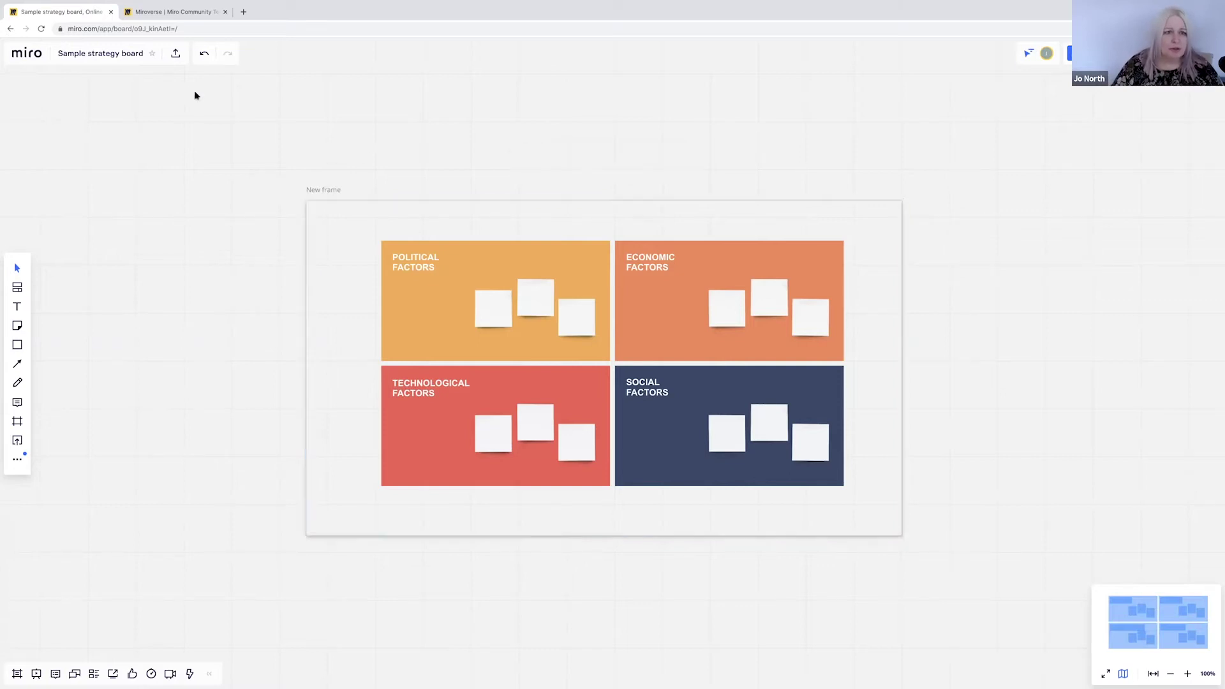
{"action": "left_click", "coordinate": [177, 55]}
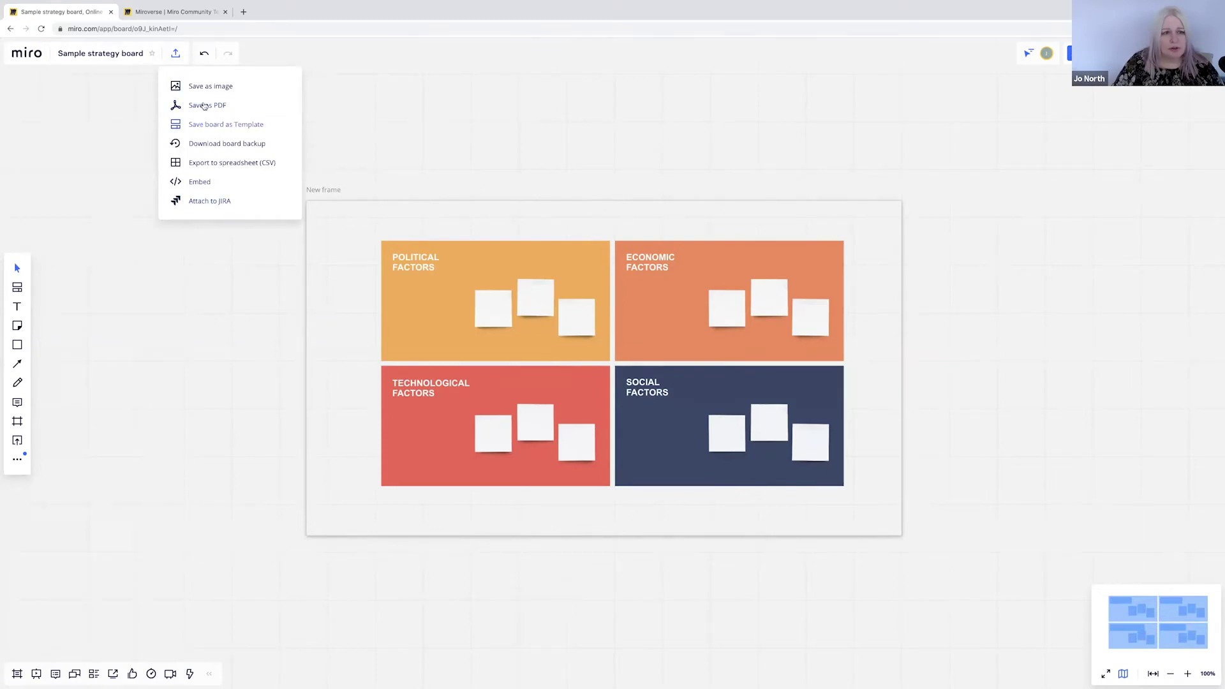
{"action": "left_click", "coordinate": [367, 88]}
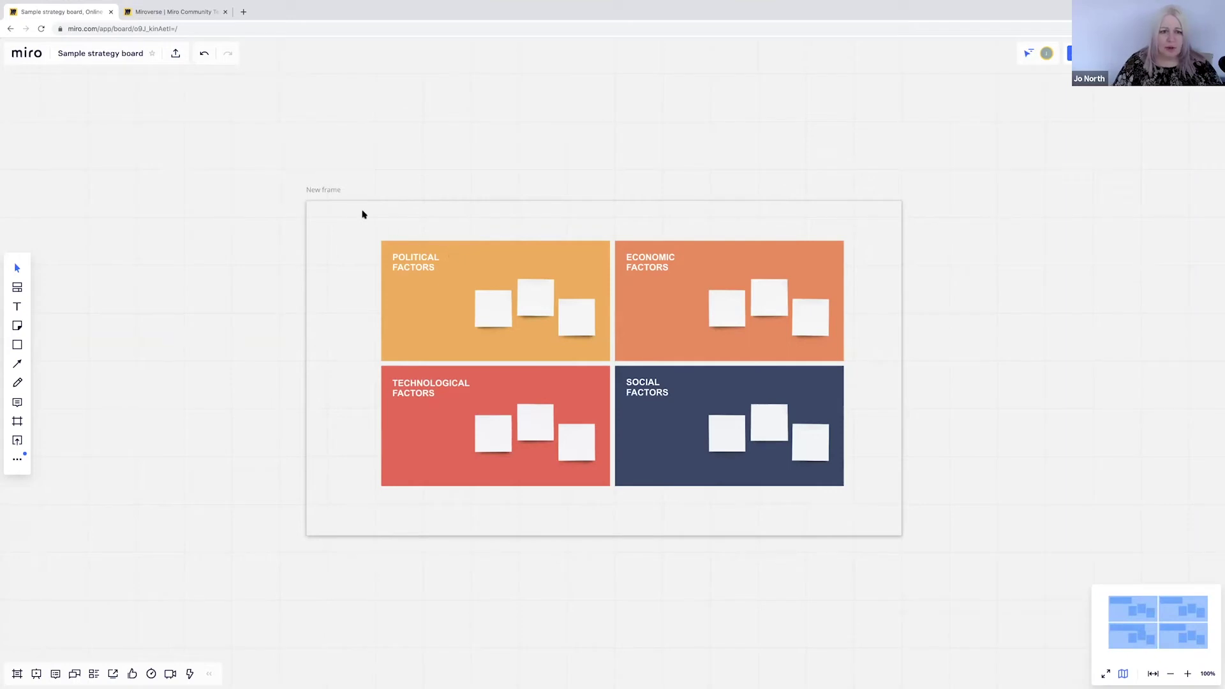
Retitle the PEST grid's frame from New frame to 'PEST analysis'
{"action": "double_click", "coordinate": [316, 189]}
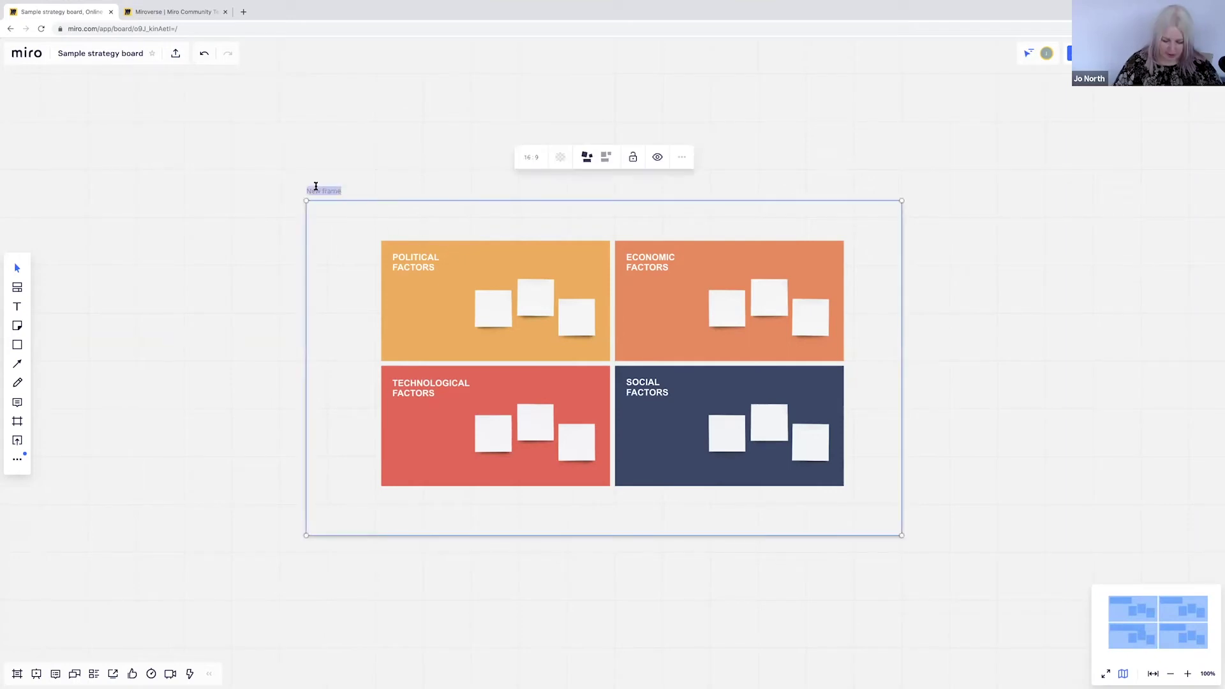
{"action": "type", "text": "PEST"}
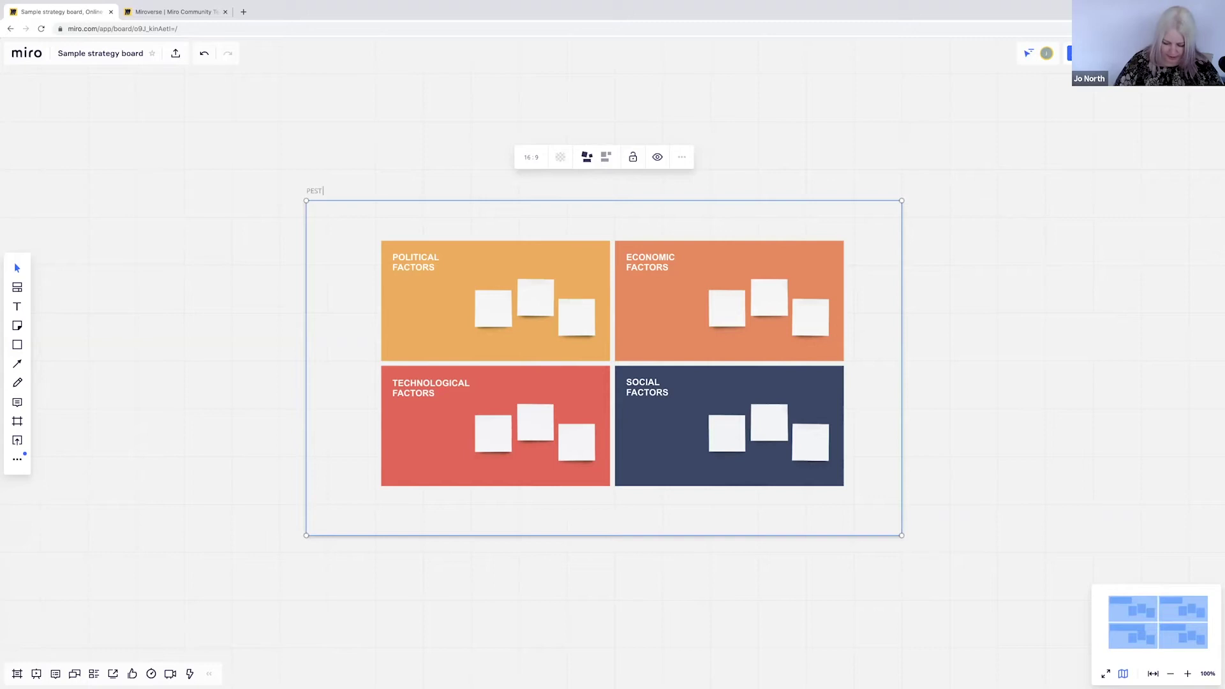
{"action": "type", "text": " analysis"}
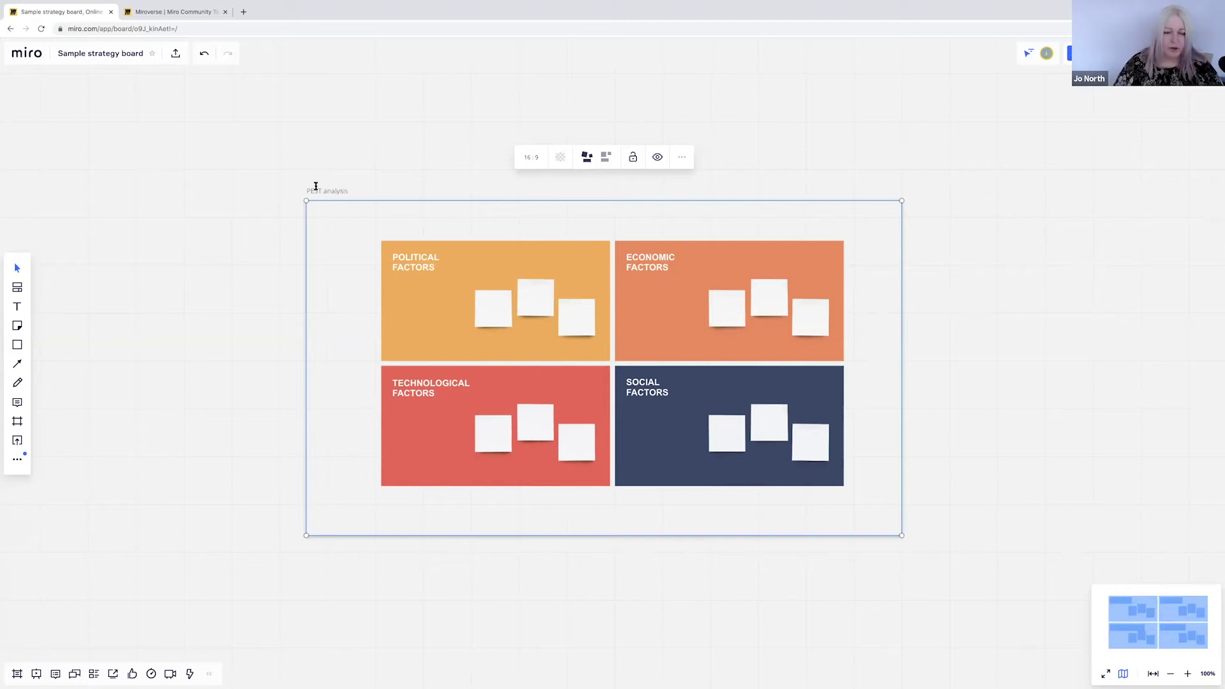
{"action": "left_click", "coordinate": [320, 179]}
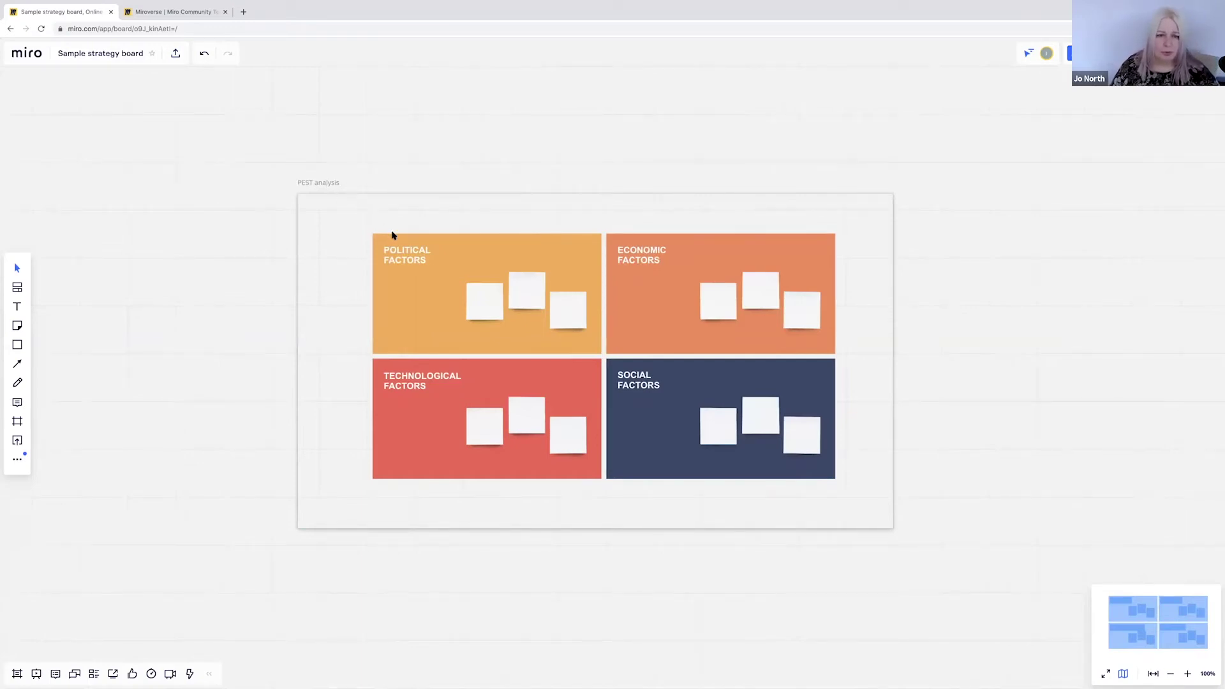
Stretch all four factor boxes out to the frame edges and move POLITICAL FACTORS to its top-left
{"action": "left_click", "coordinate": [426, 247]}
{"action": "left_click", "coordinate": [511, 251]}
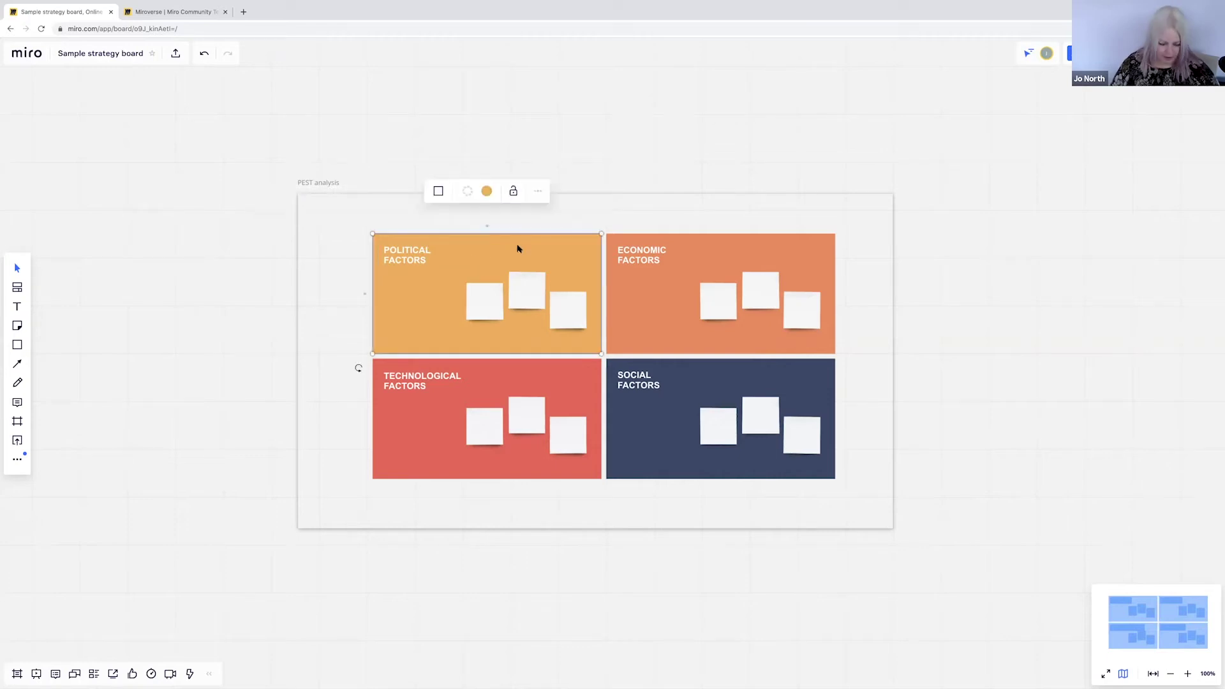
{"action": "left_click", "coordinate": [768, 243], "text": "shift"}
{"action": "left_click", "coordinate": [430, 457], "text": "shift"}
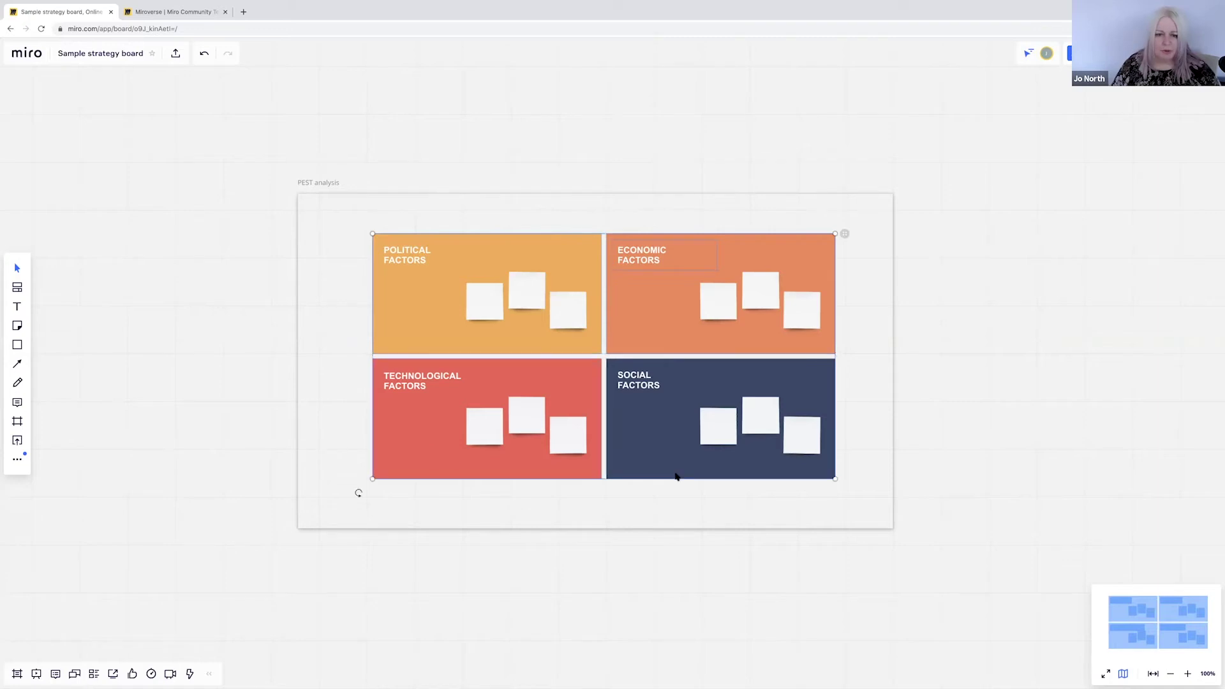
{"action": "left_click", "coordinate": [678, 474], "text": "shift"}
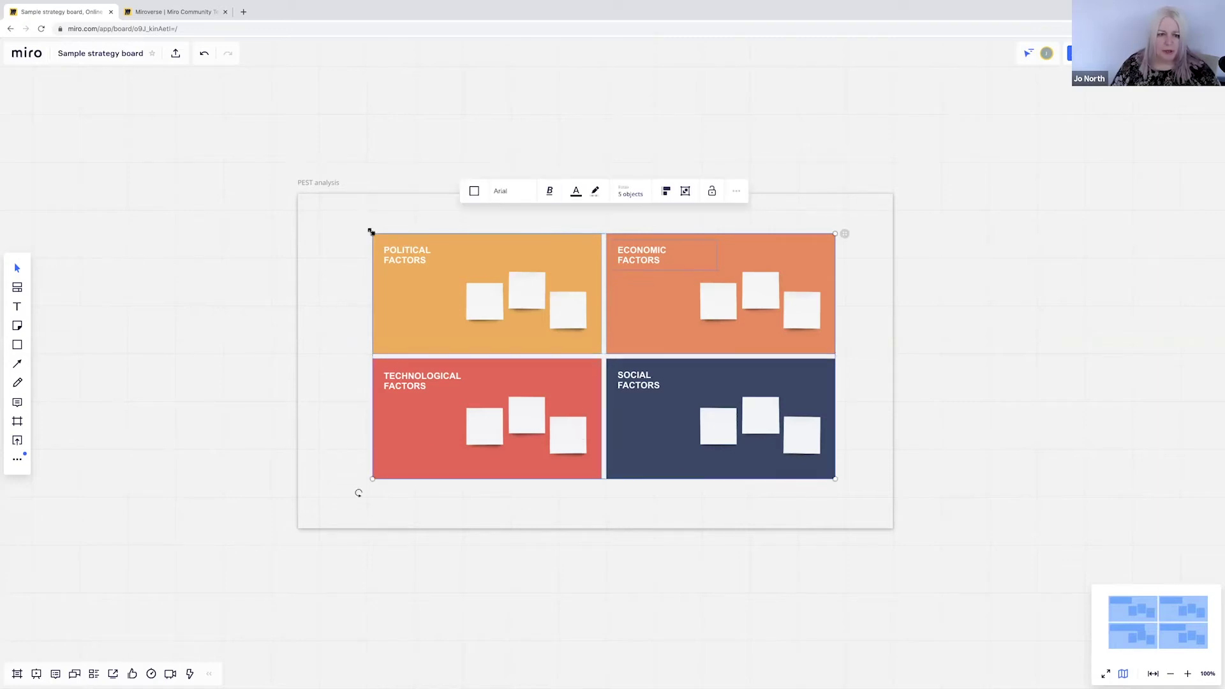
{"action": "left_click_drag", "start_coordinate": [372, 233], "coordinate": [303, 197]}
{"action": "left_click_drag", "start_coordinate": [836, 479], "coordinate": [889, 508]}
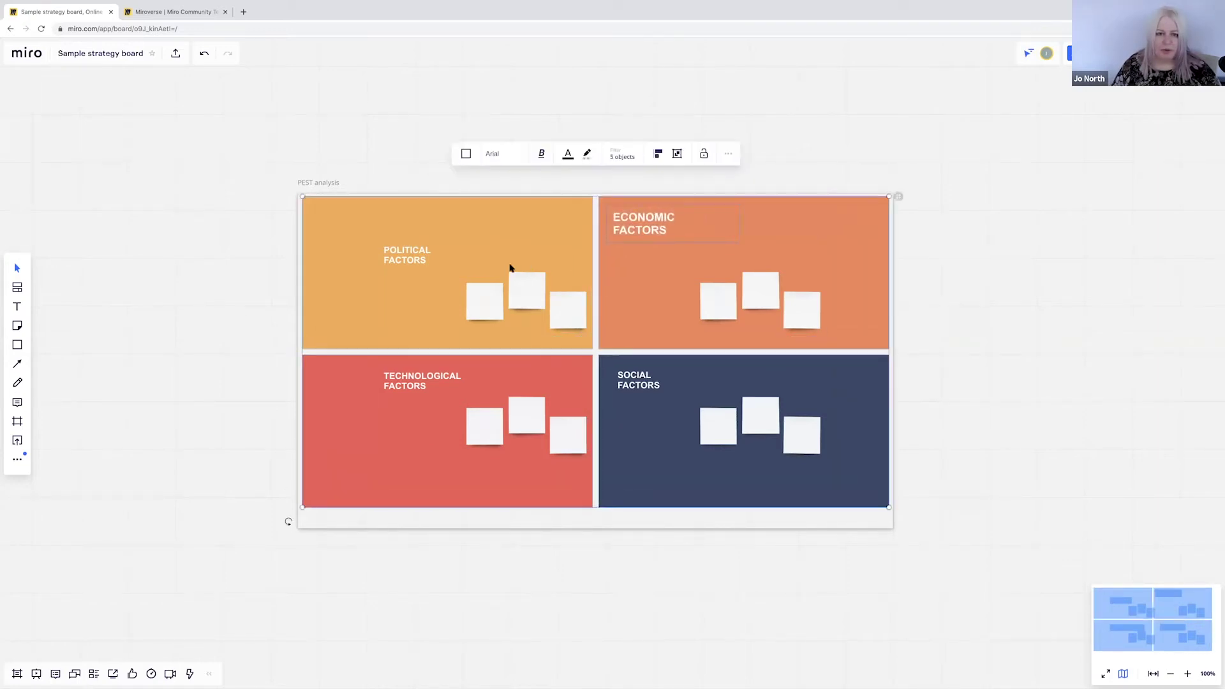
{"action": "left_click", "coordinate": [406, 255]}
{"action": "left_click_drag", "start_coordinate": [406, 253], "coordinate": [339, 220]}
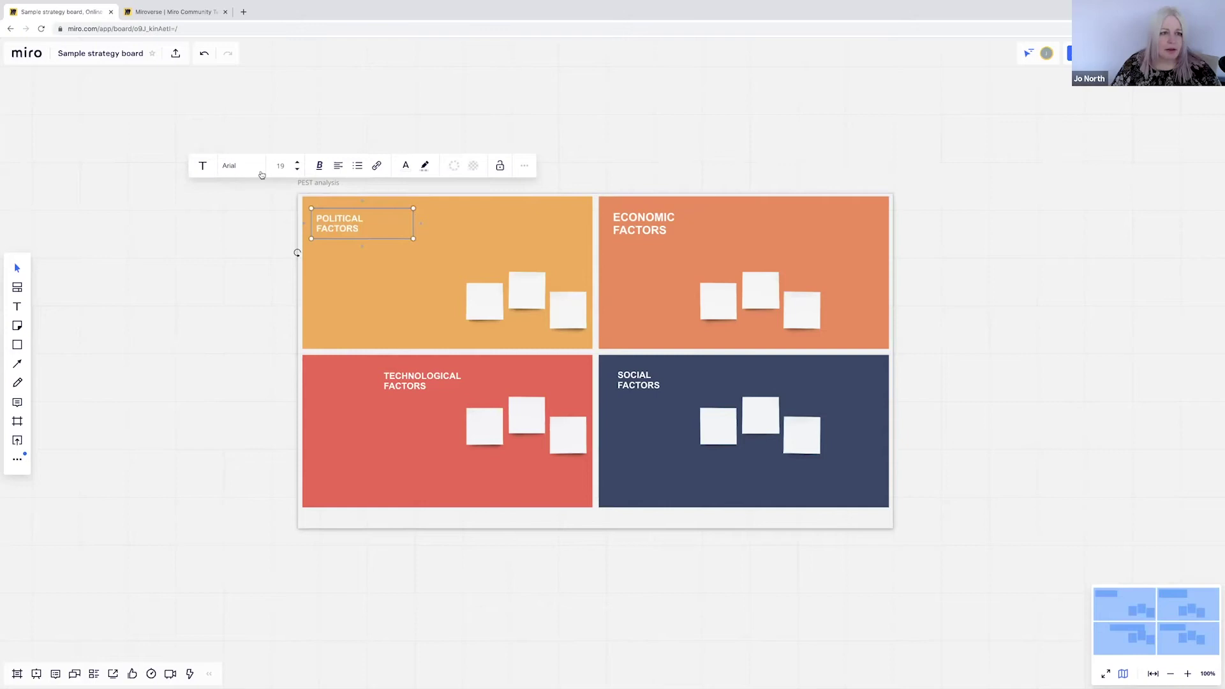
Make the Political, Technological and Social headings size 24, placing each at its panel's top-left
{"action": "left_click", "coordinate": [297, 163]}
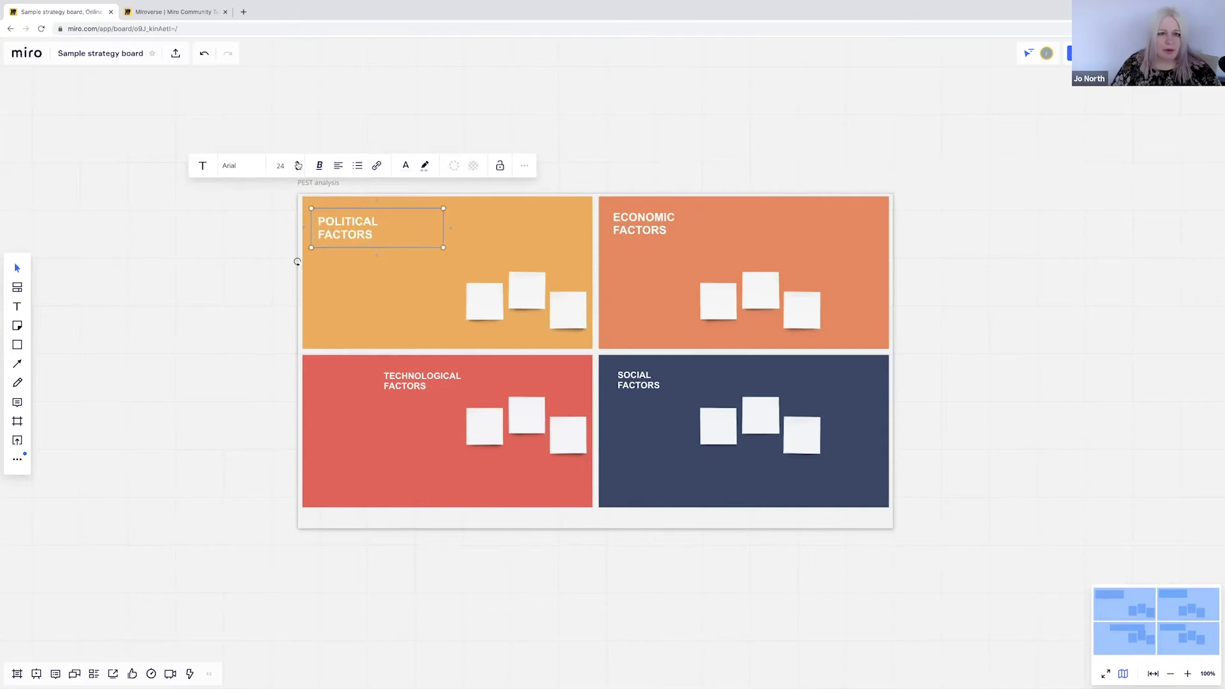
{"action": "left_click_drag", "start_coordinate": [388, 261], "coordinate": [387, 253]}
{"action": "left_click", "coordinate": [404, 377]}
{"action": "left_click_drag", "start_coordinate": [404, 378], "coordinate": [334, 372]}
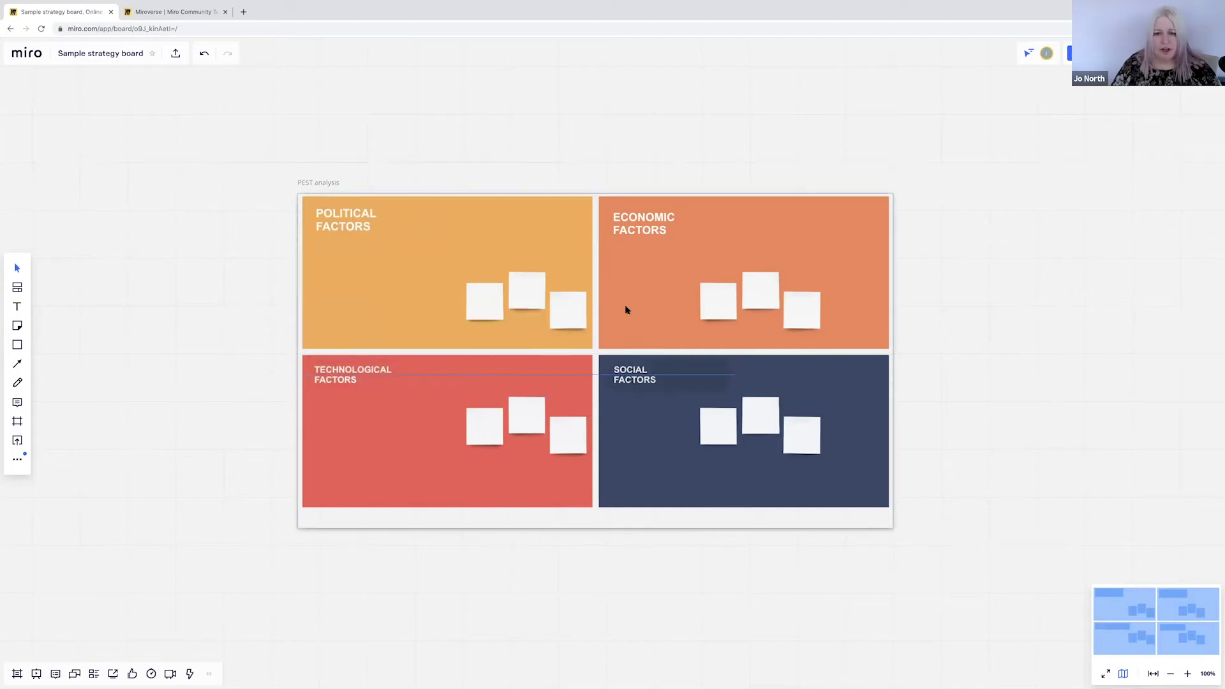
{"action": "left_click", "coordinate": [638, 233]}
{"action": "left_click", "coordinate": [638, 375]}
{"action": "left_click", "coordinate": [602, 316]}
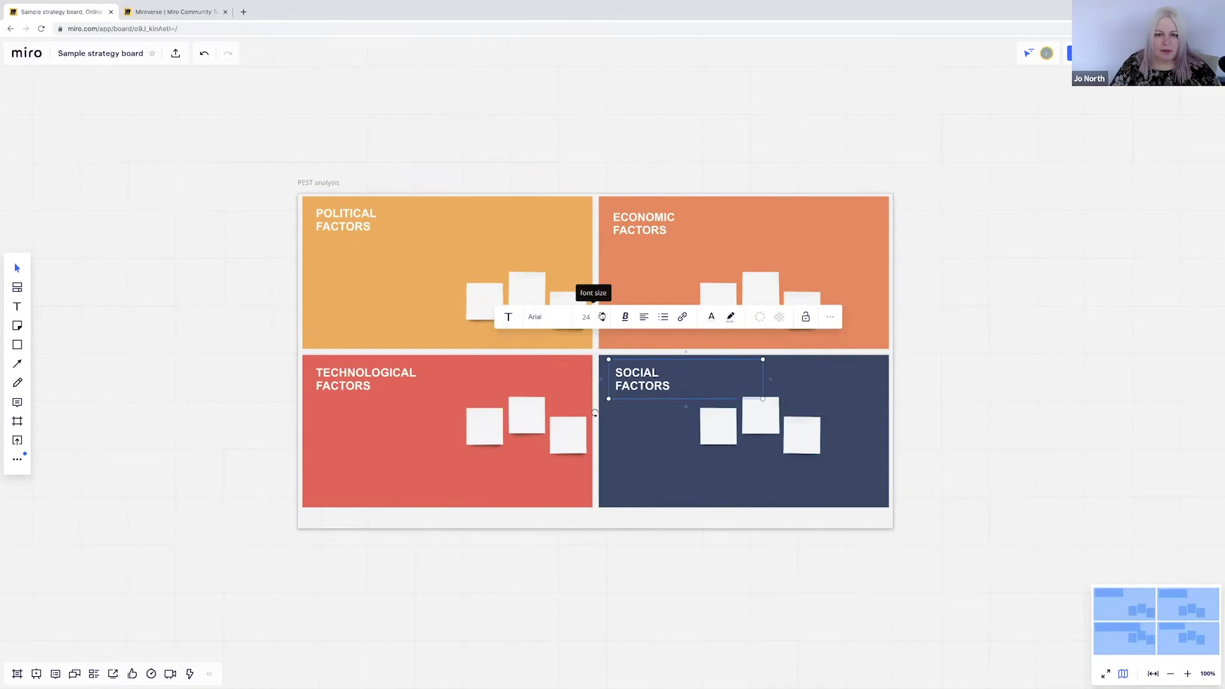
Delete the three blank sticky notes each from the Technological and Social panels
{"action": "key", "text": "Escape"}
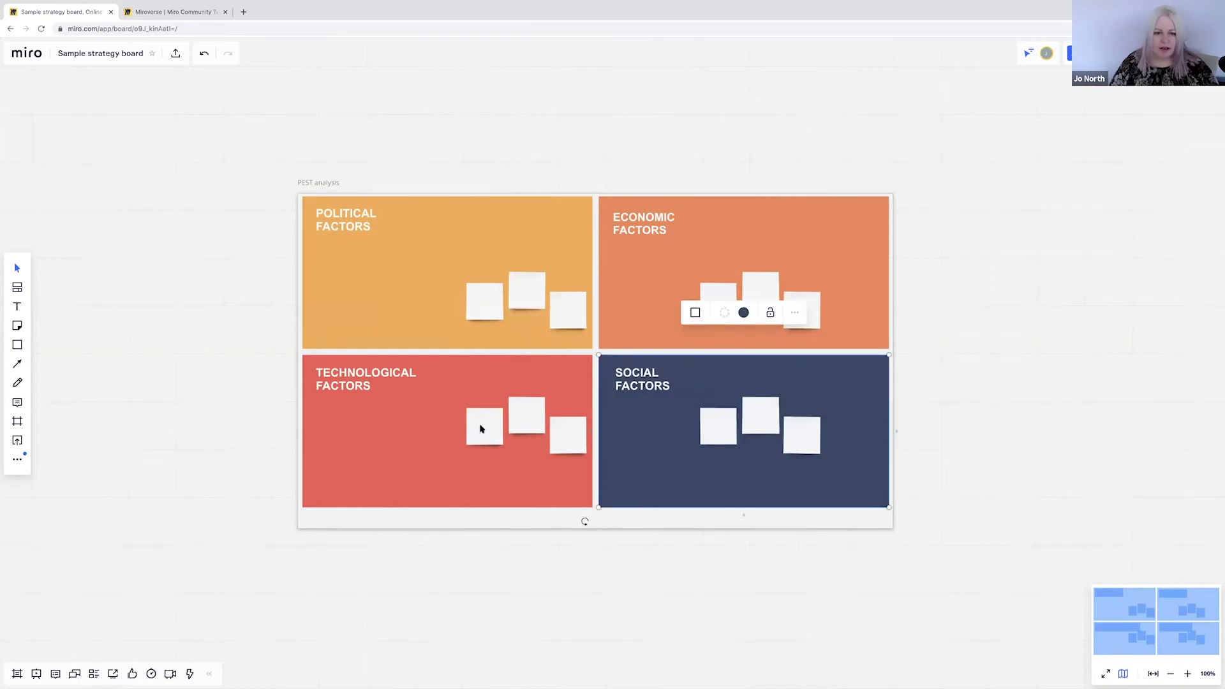
{"action": "left_click", "coordinate": [482, 427]}
{"action": "left_click", "coordinate": [481, 427]}
{"action": "key", "text": "Delete"}
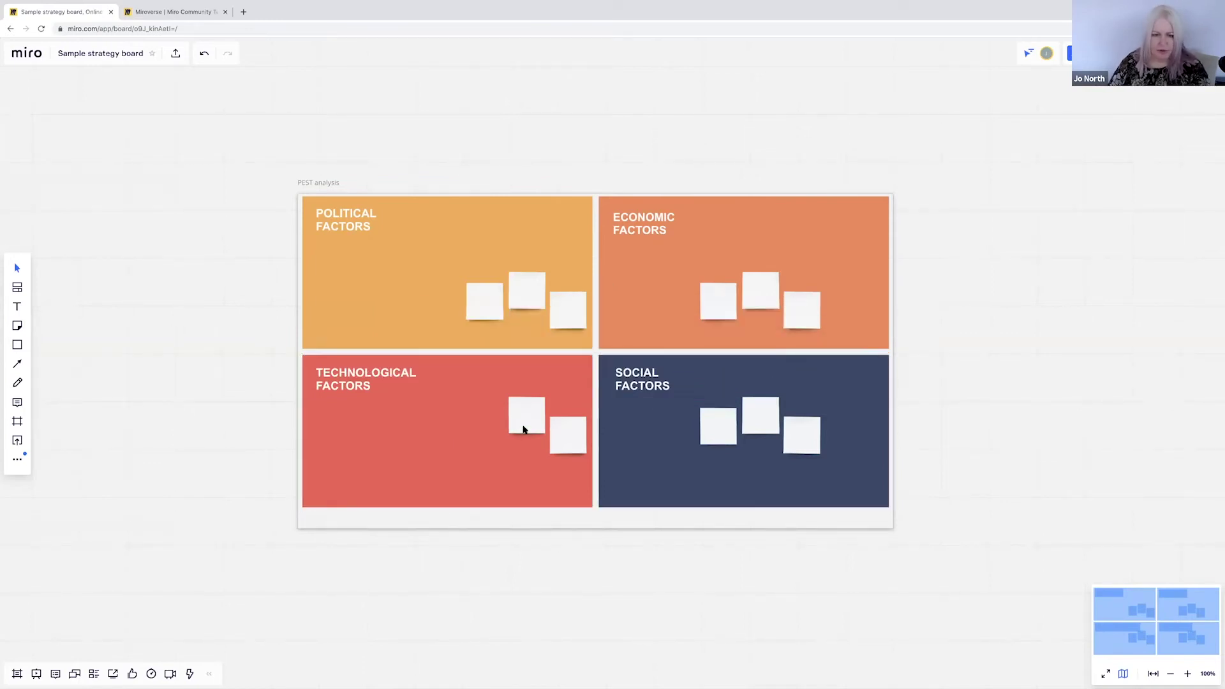
{"action": "left_click", "coordinate": [522, 425]}
{"action": "key", "text": "Delete"}
{"action": "left_click", "coordinate": [567, 437]}
{"action": "key", "text": "Delete"}
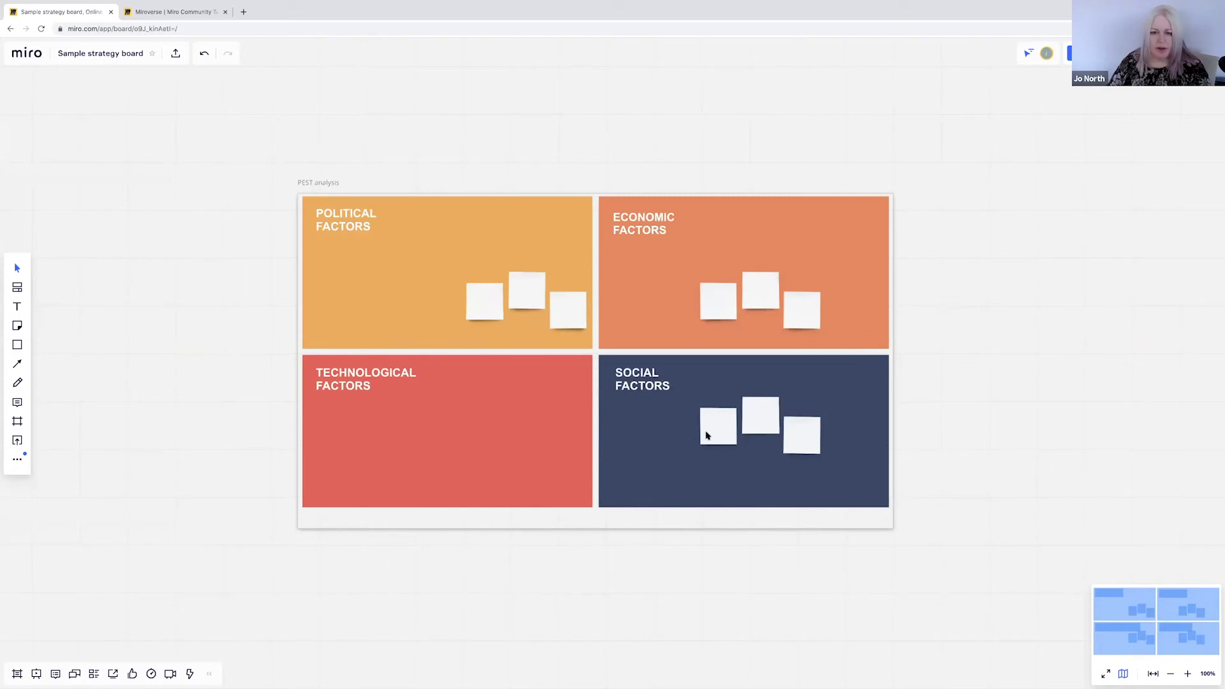
{"action": "left_click", "coordinate": [707, 430]}
{"action": "key", "text": "Delete"}
{"action": "left_click", "coordinate": [759, 428]}
{"action": "key", "text": "Delete"}
{"action": "left_click", "coordinate": [801, 444]}
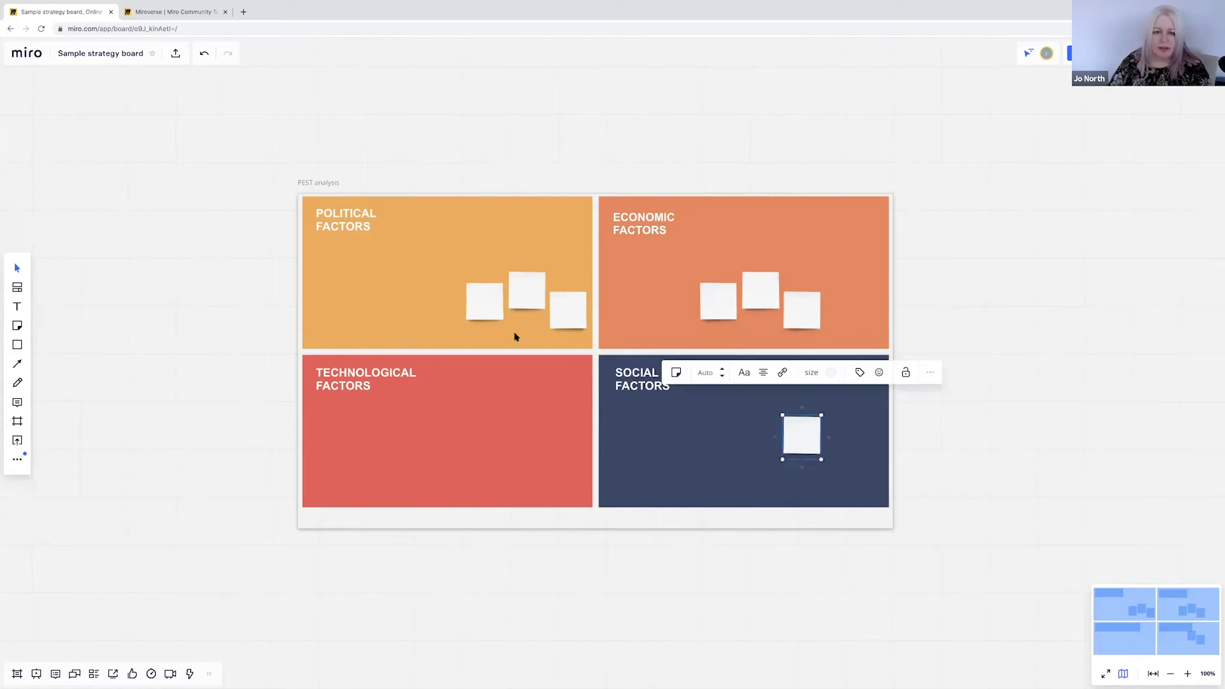
{"action": "key", "text": "Delete"}
Delete the three blank sticky notes each from the Political and Economic panels
{"action": "left_click", "coordinate": [485, 312]}
{"action": "key", "text": "Delete"}
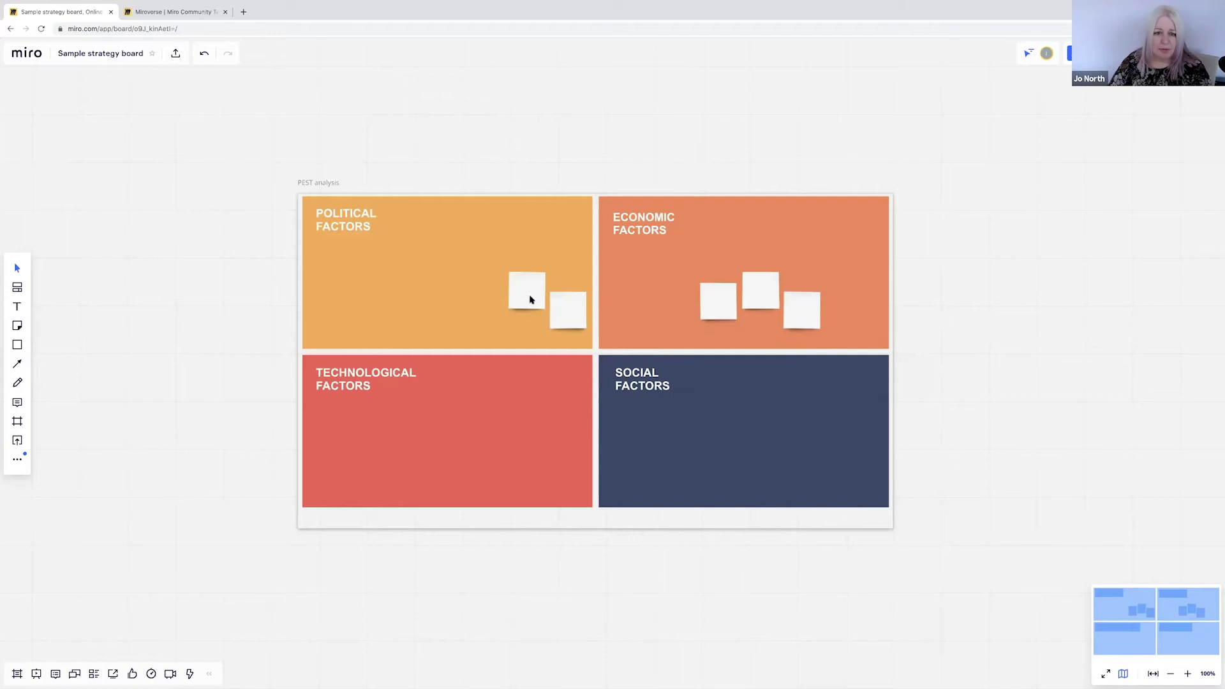
{"action": "left_click", "coordinate": [535, 297]}
{"action": "key", "text": "Delete"}
{"action": "left_click", "coordinate": [567, 323]}
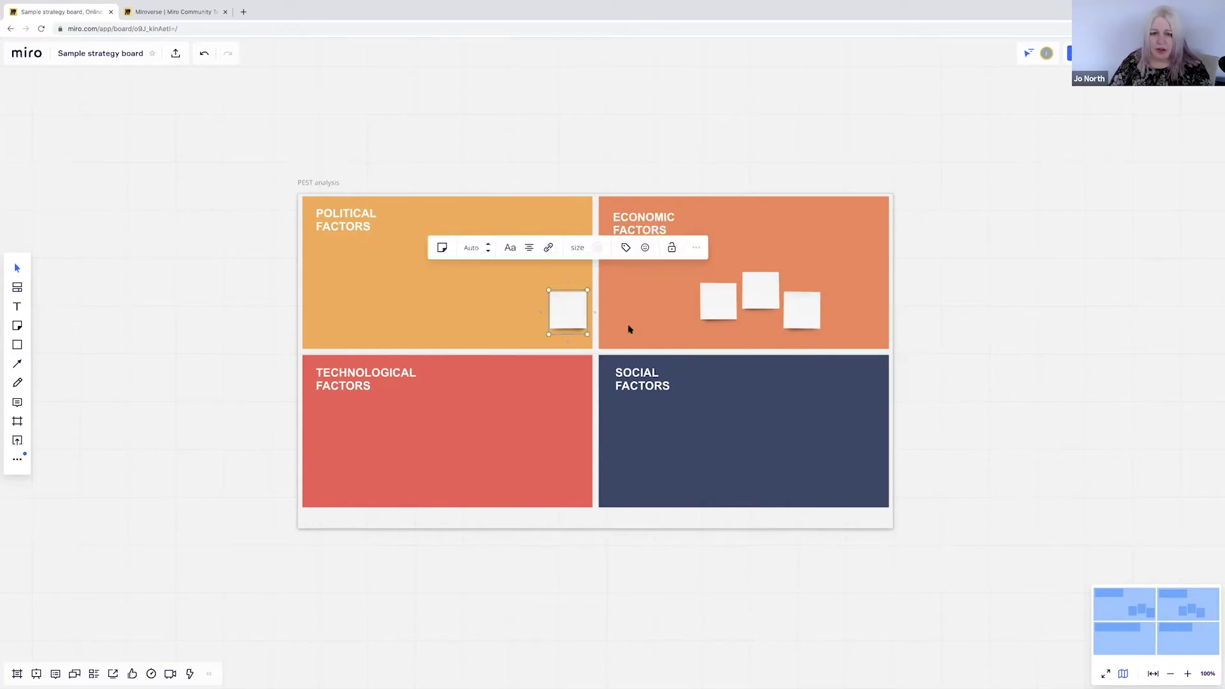
{"action": "key", "text": "Delete"}
{"action": "left_click", "coordinate": [717, 313]}
{"action": "key", "text": "Delete"}
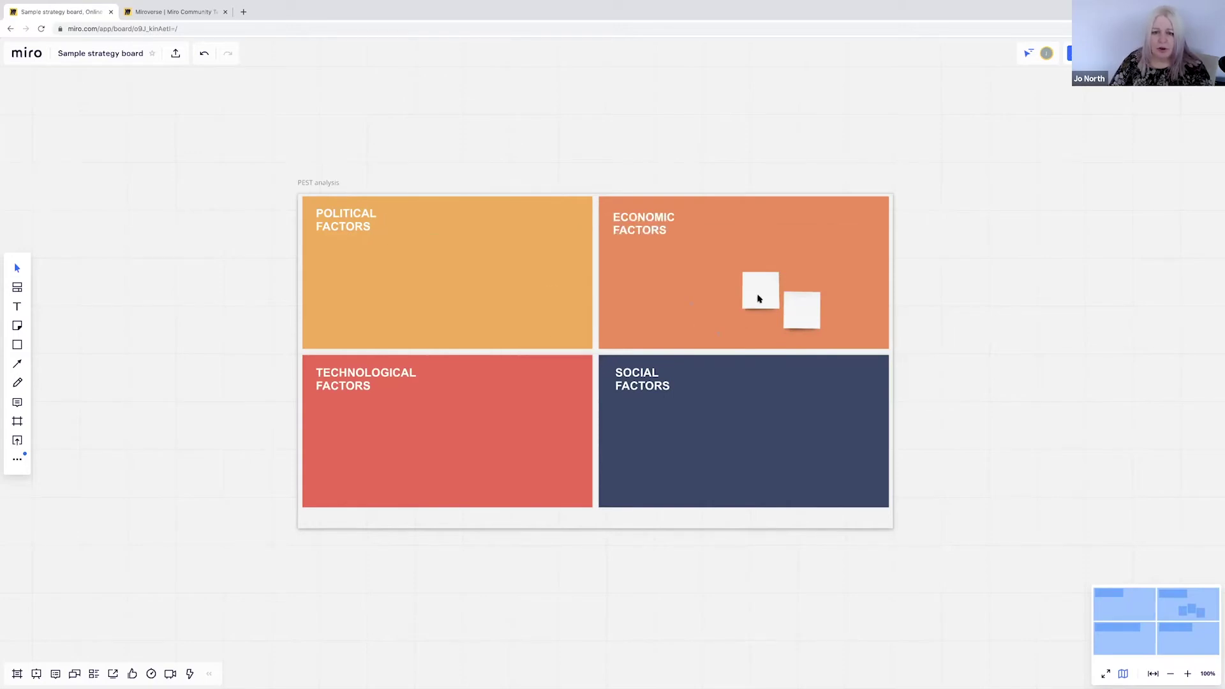
{"action": "left_click", "coordinate": [758, 295]}
{"action": "key", "text": "Delete"}
{"action": "left_click", "coordinate": [792, 322]}
{"action": "key", "text": "Delete"}
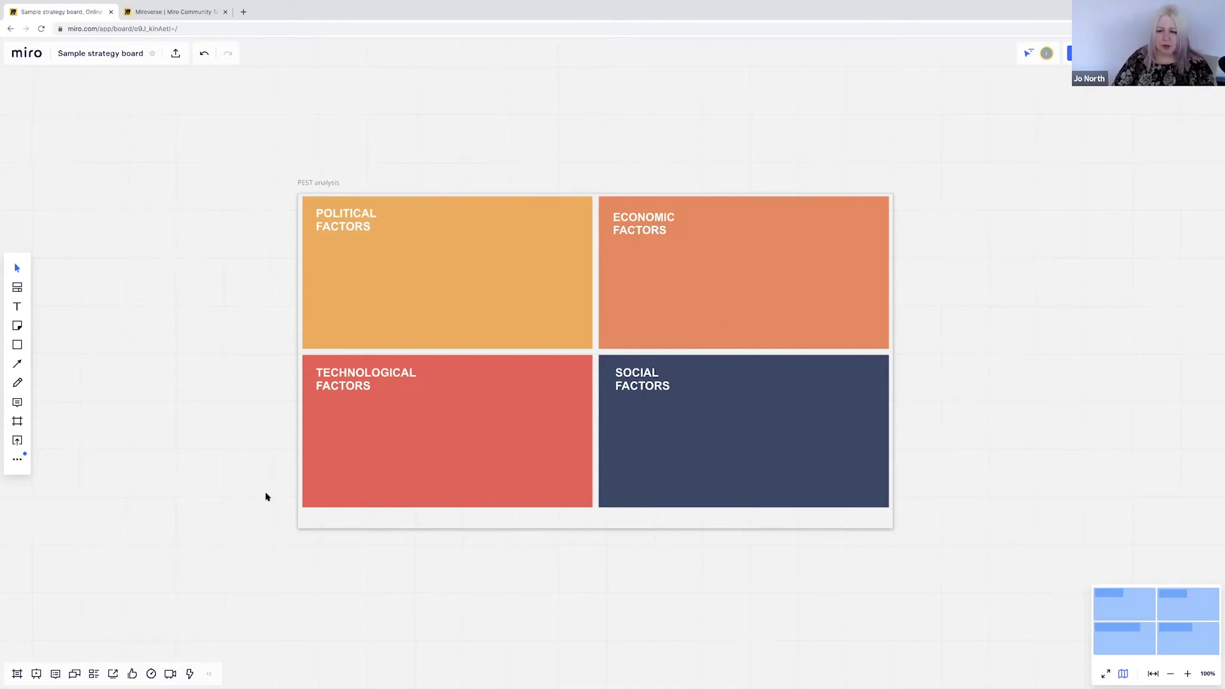
Lock the PEST analysis frame in place using the frame toolbar's lock icon
{"action": "scroll", "coordinate": [264, 485], "scroll_direction": "right", "scroll_amount": 2}
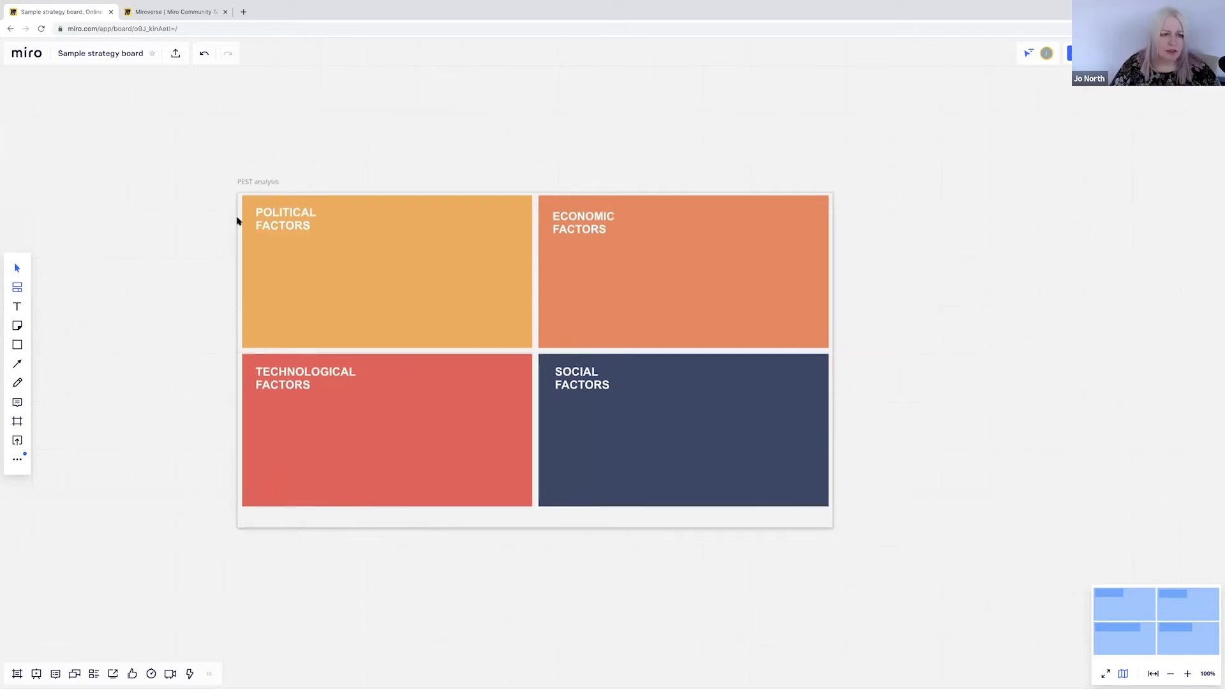
{"action": "left_click", "coordinate": [262, 183]}
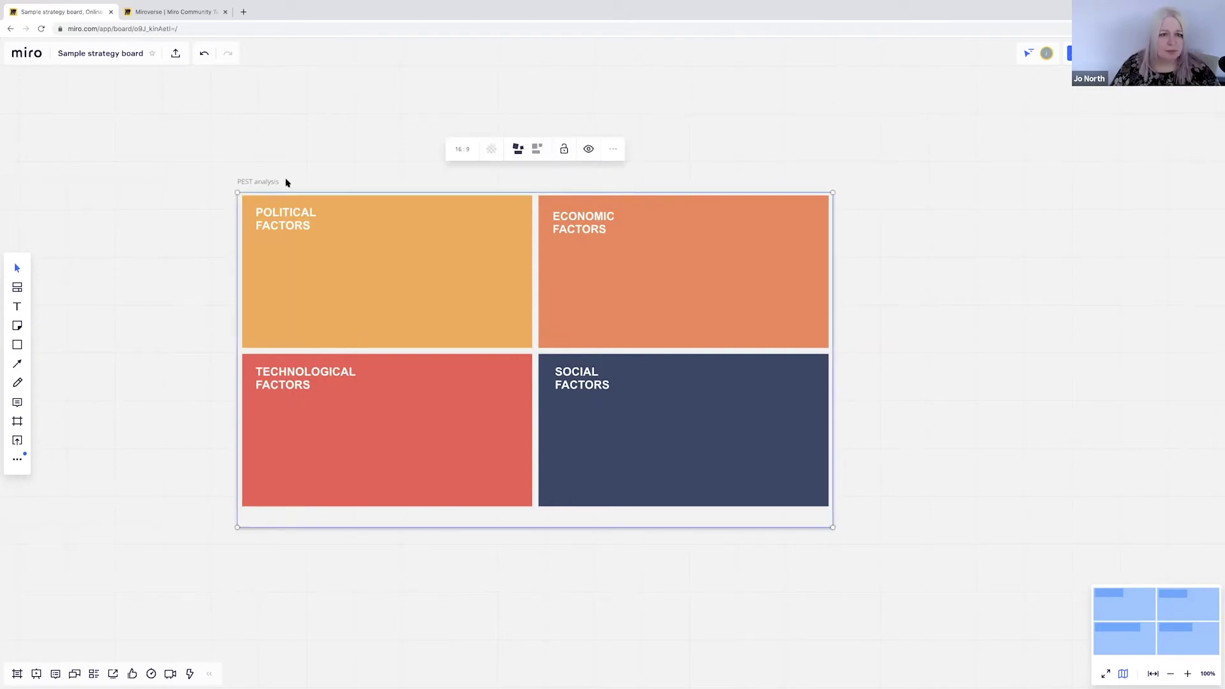
{"action": "left_click", "coordinate": [565, 150]}
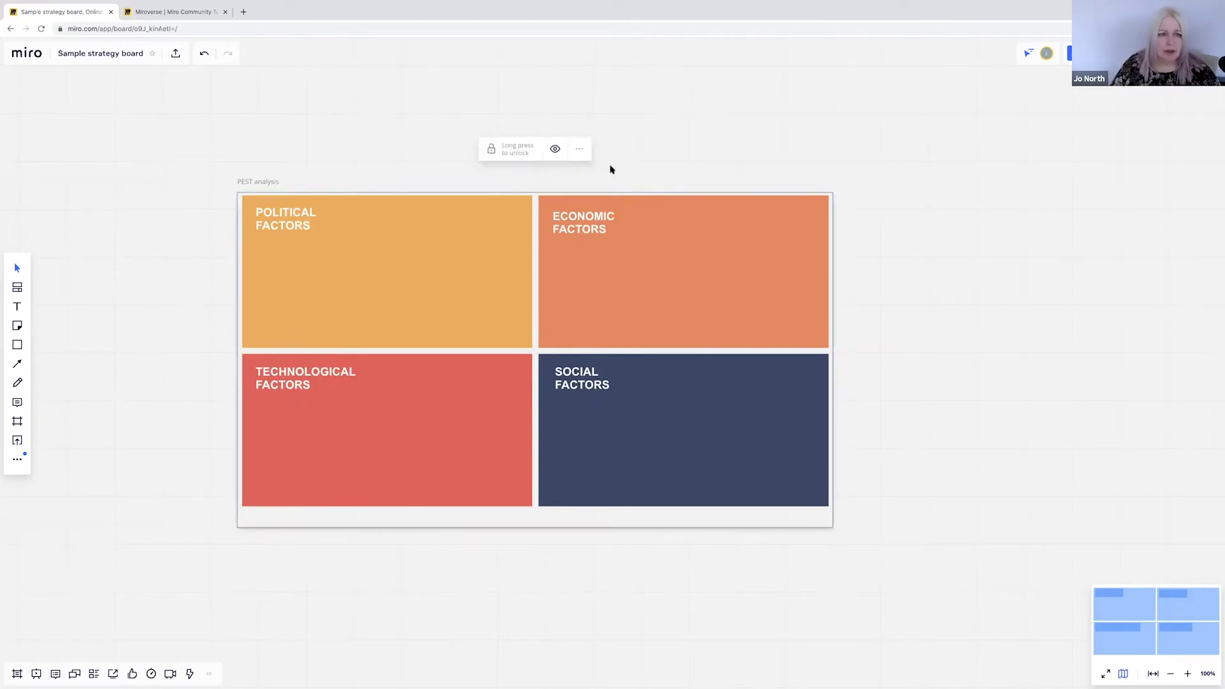
{"action": "left_click", "coordinate": [878, 273]}
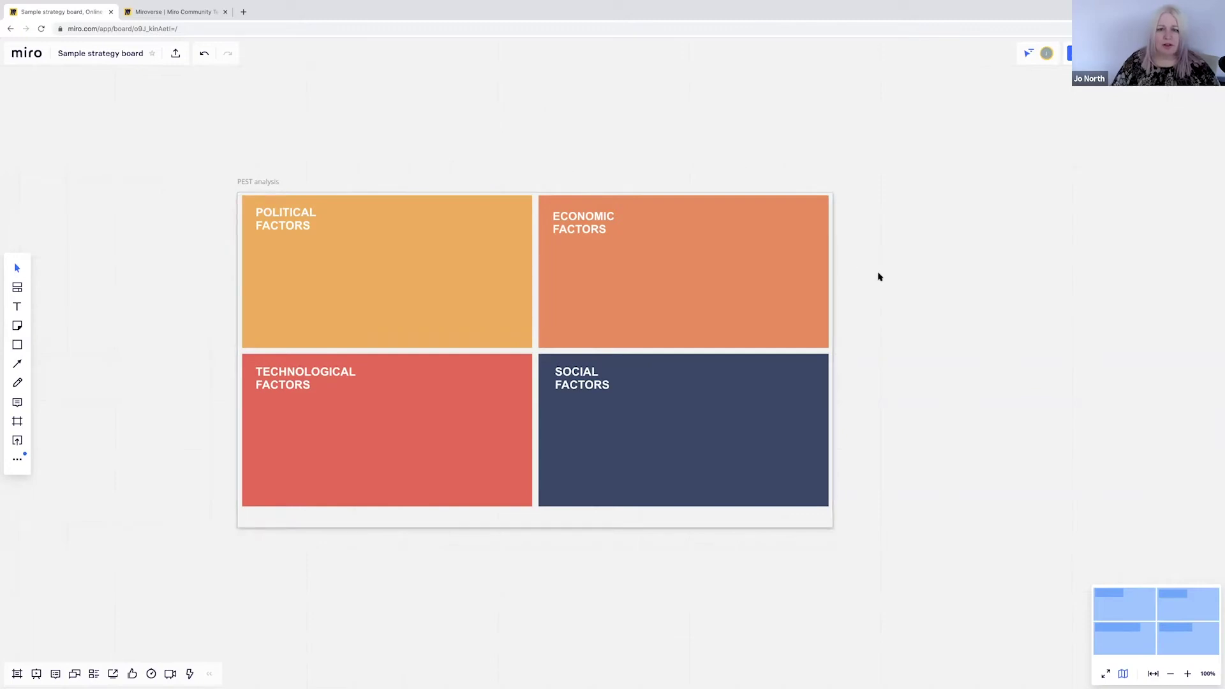
Place a pink sticky note in Political Factors reading 'type something here'
{"action": "left_click", "coordinate": [17, 327]}
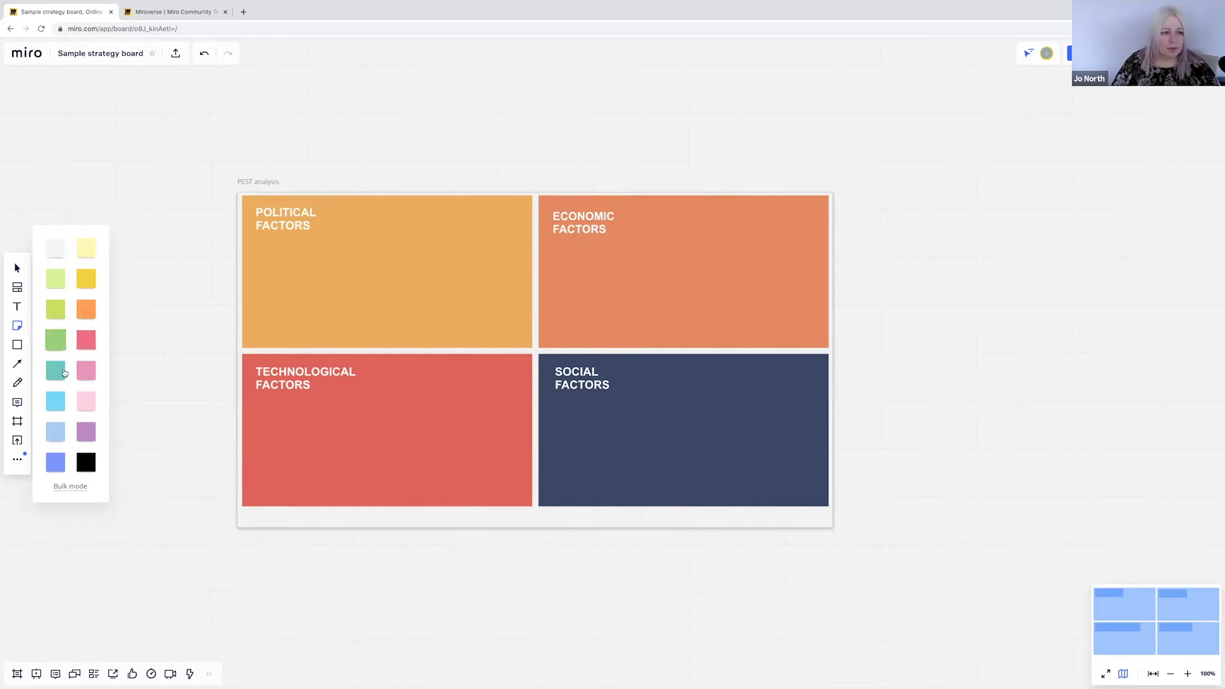
{"action": "left_click", "coordinate": [88, 344]}
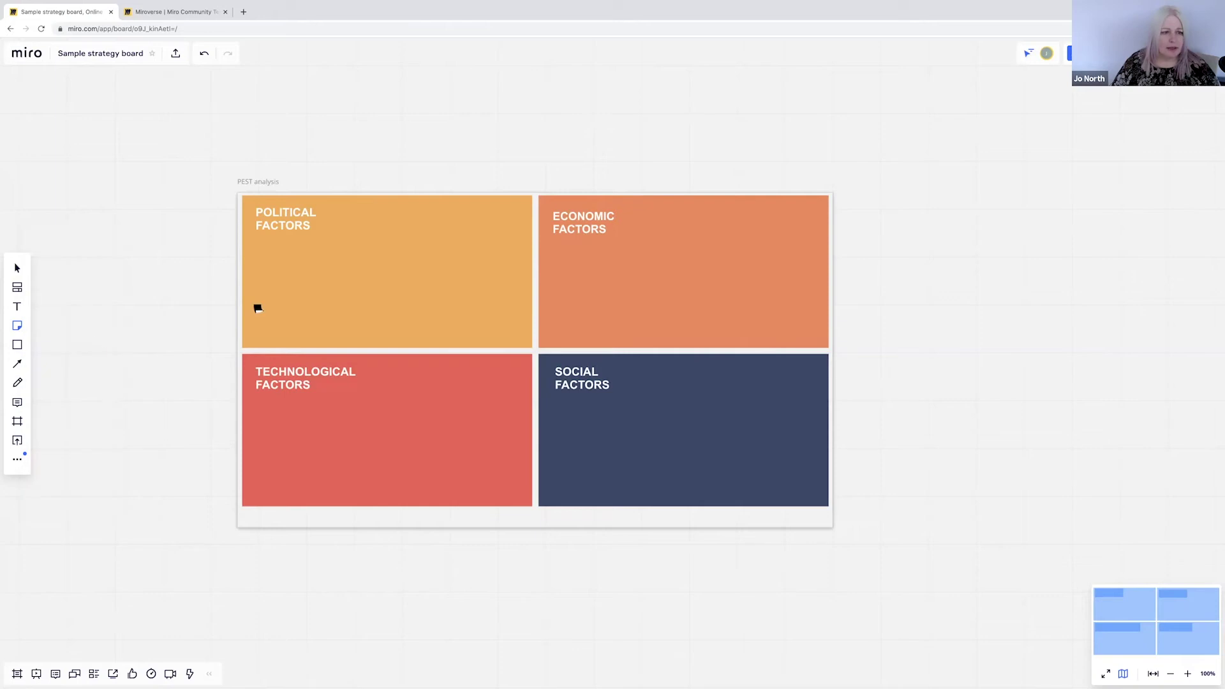
{"action": "left_click", "coordinate": [369, 242]}
{"action": "type", "text": "typ"}
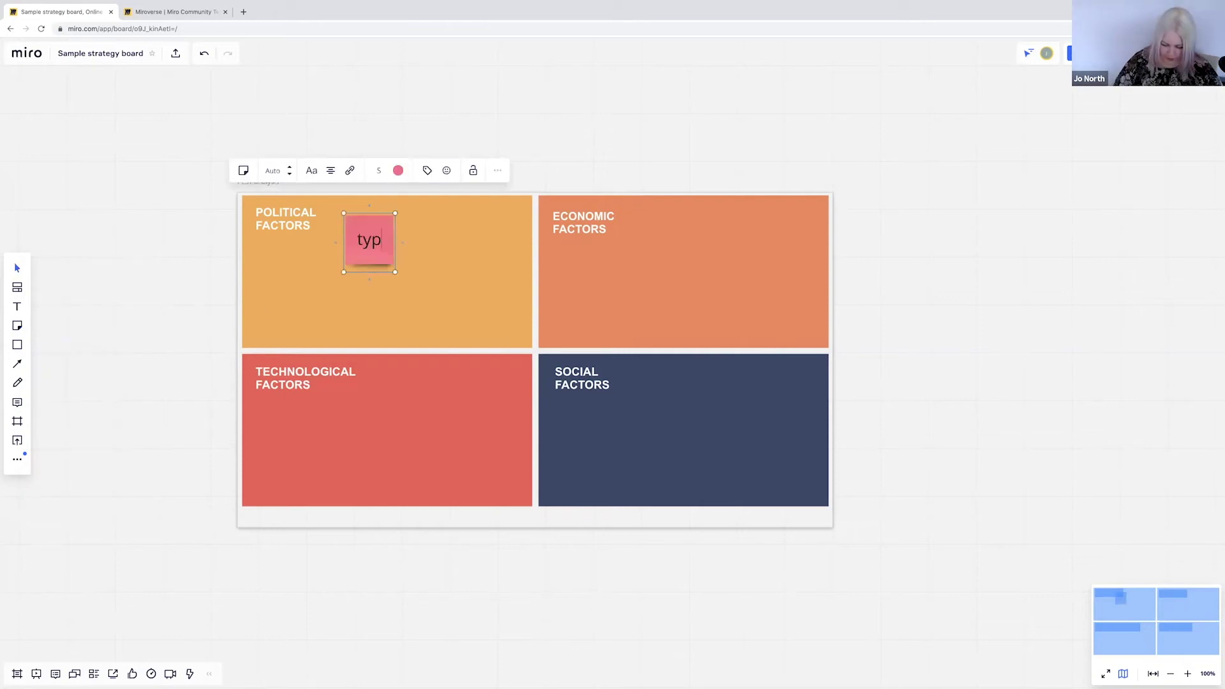
{"action": "type", "text": "e something he"}
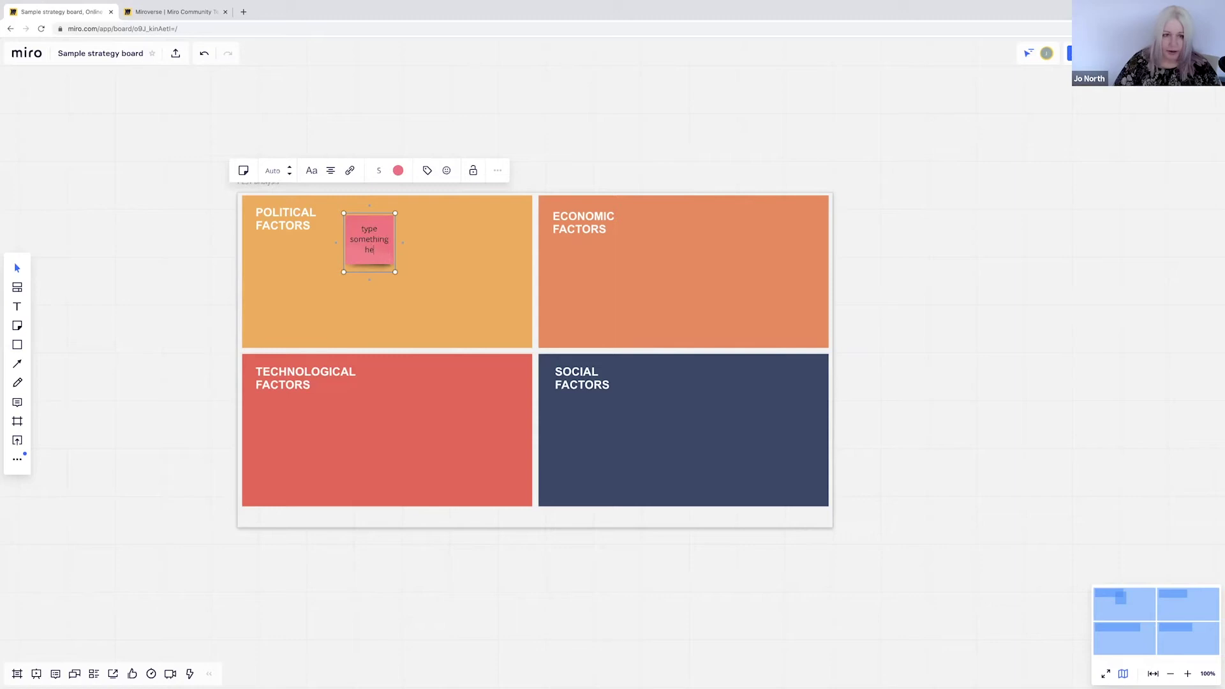
{"action": "type", "text": "re"}
{"action": "scroll", "coordinate": [372, 263], "scroll_direction": "down", "scroll_amount": 2}
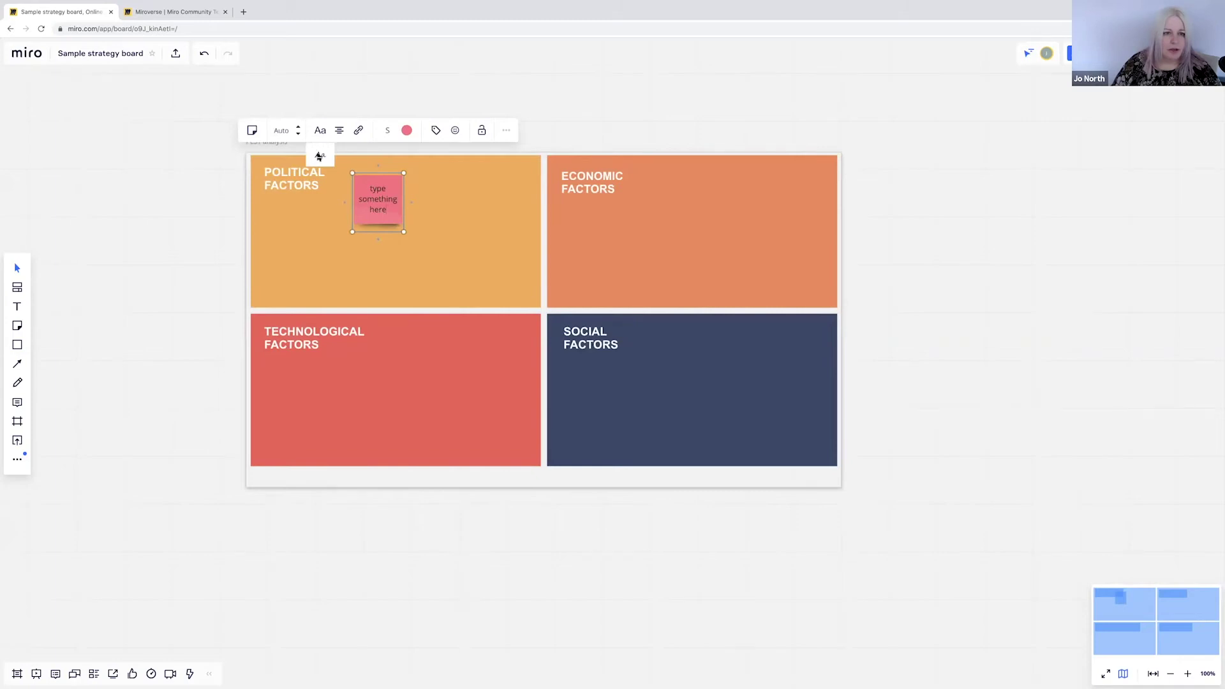
{"action": "left_click", "coordinate": [320, 156]}
{"action": "left_click_drag", "start_coordinate": [496, 116], "coordinate": [506, 117]}
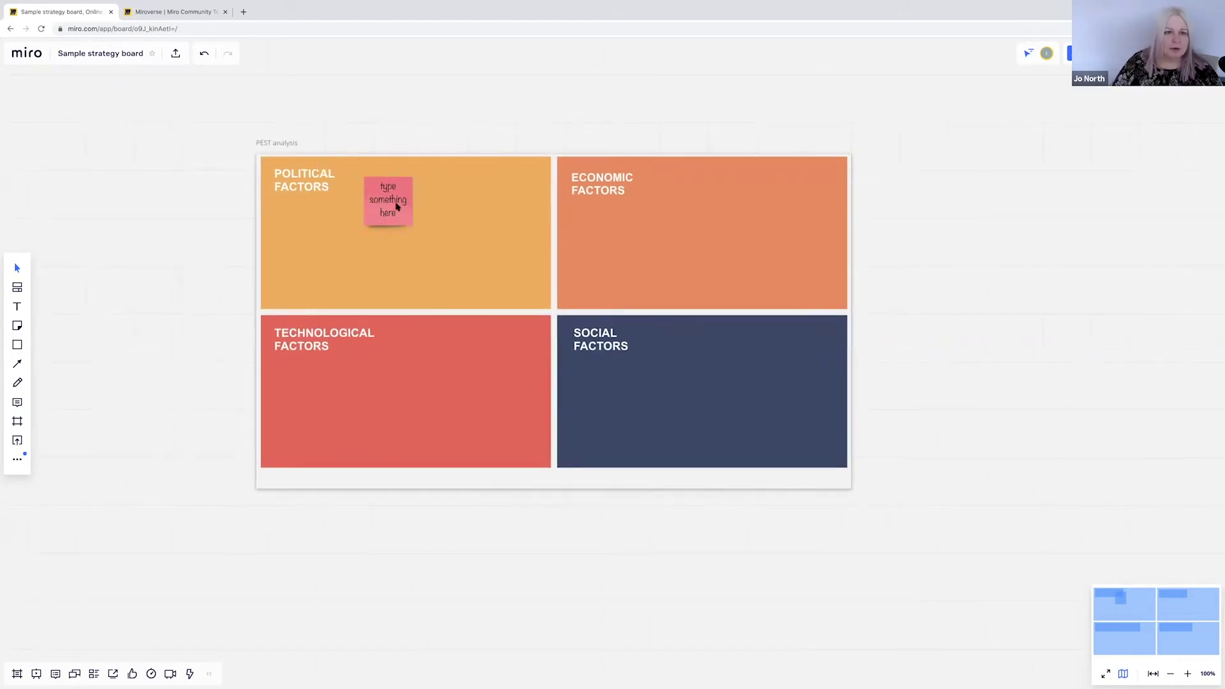
Move the sticky note beside the Political Factors heading and lock it
{"action": "mouse_move", "coordinate": [396, 207]}
{"action": "left_mouse_down"}
{"action": "mouse_move", "coordinate": [312, 241]}
{"action": "mouse_move", "coordinate": [538, 200]}
{"action": "mouse_move", "coordinate": [651, 342]}
{"action": "mouse_move", "coordinate": [506, 193]}
{"action": "mouse_move", "coordinate": [606, 303]}
{"action": "mouse_move", "coordinate": [438, 247]}
{"action": "mouse_move", "coordinate": [604, 262]}
{"action": "mouse_move", "coordinate": [448, 282]}
{"action": "mouse_move", "coordinate": [388, 185]}
{"action": "left_mouse_up"}
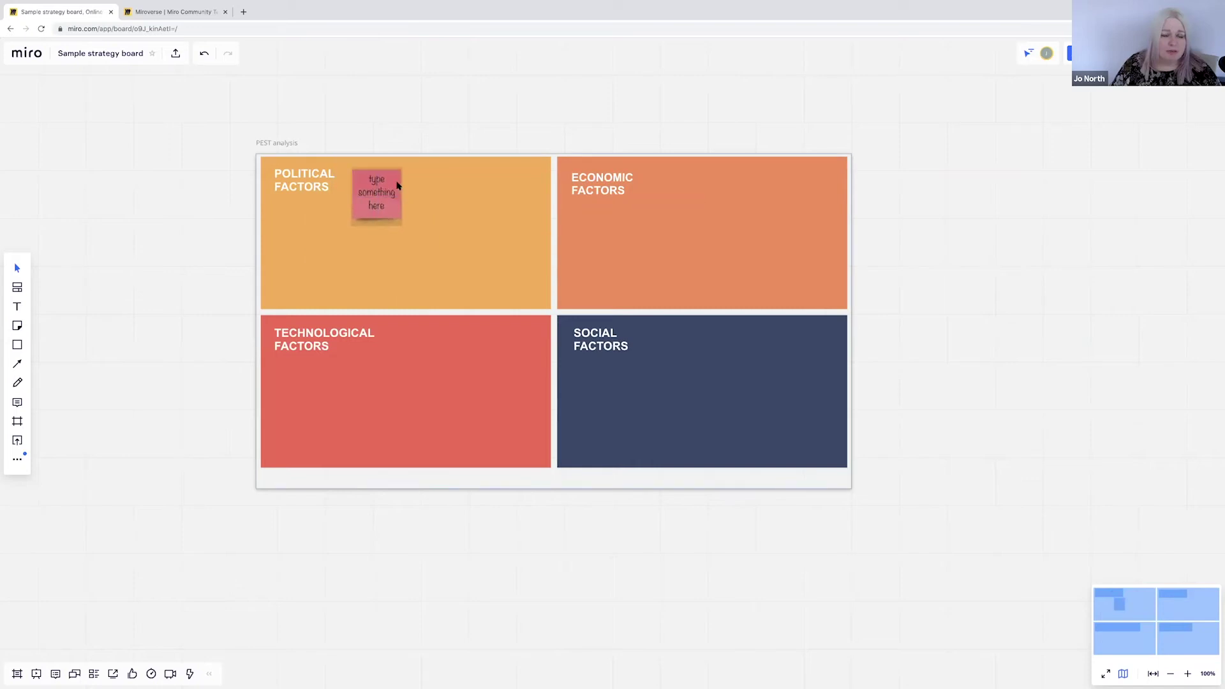
{"action": "left_click_drag", "start_coordinate": [397, 185], "coordinate": [397, 184]}
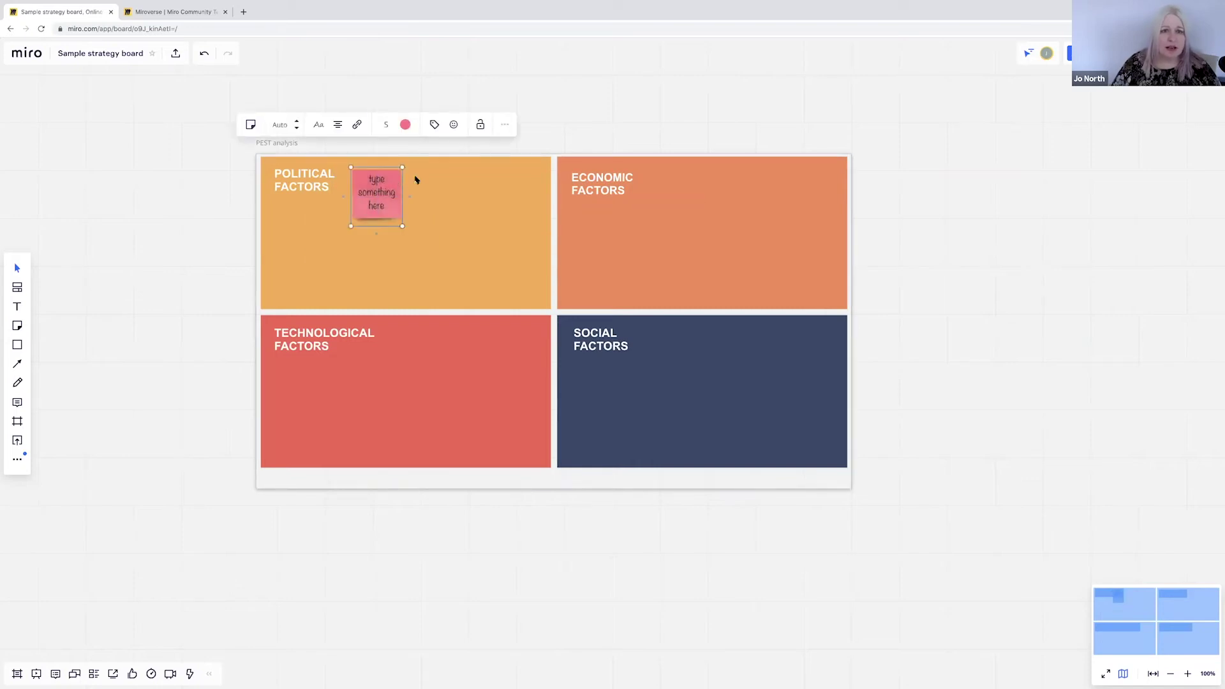
{"action": "left_click", "coordinate": [481, 124]}
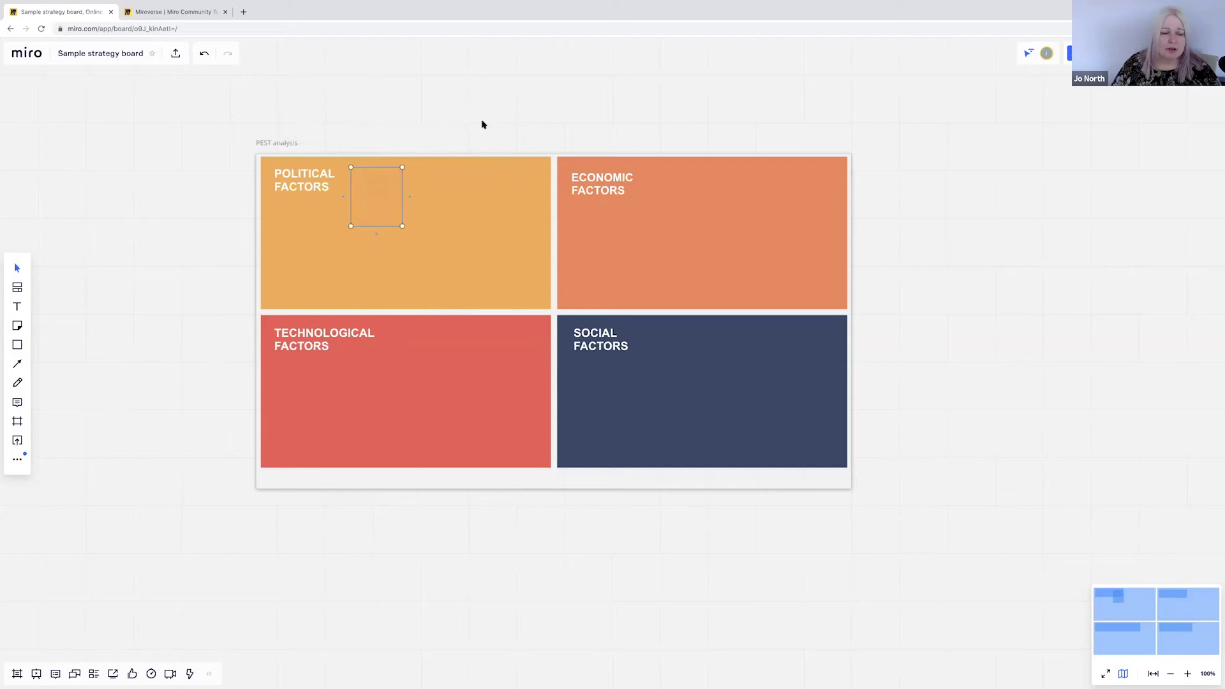
{"action": "left_click", "coordinate": [358, 221]}
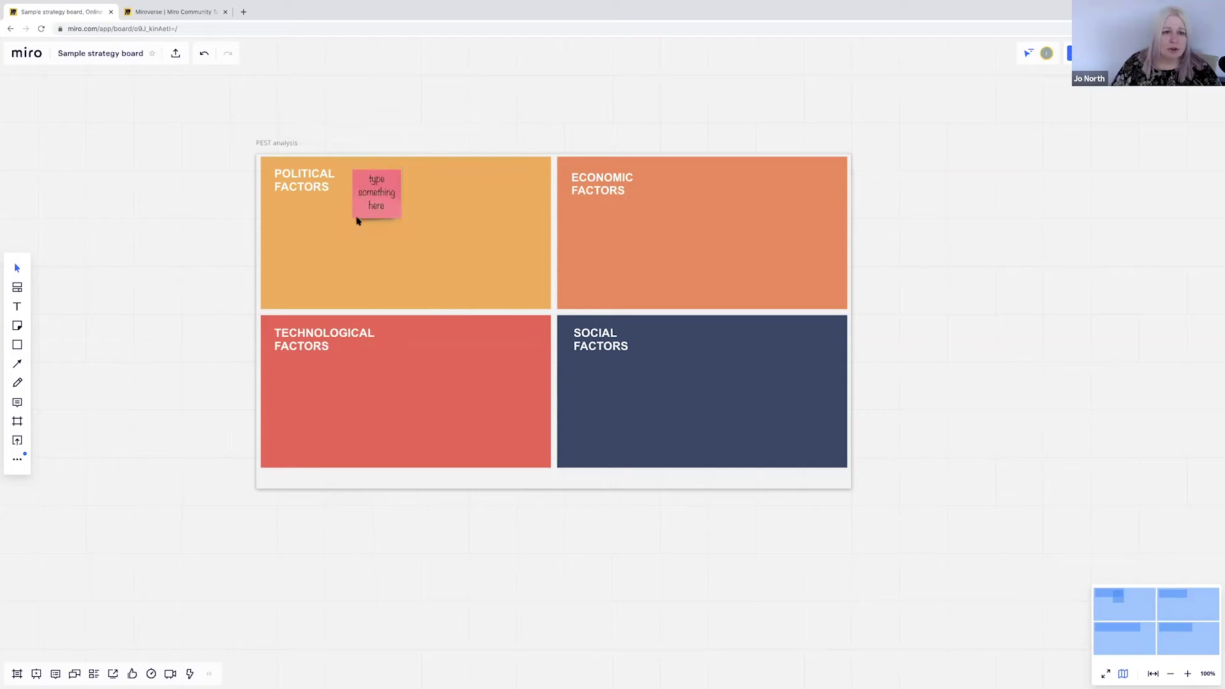
Unlock the sticky note, drag it toward the panel's middle, then undo that move
{"action": "left_click", "coordinate": [378, 210]}
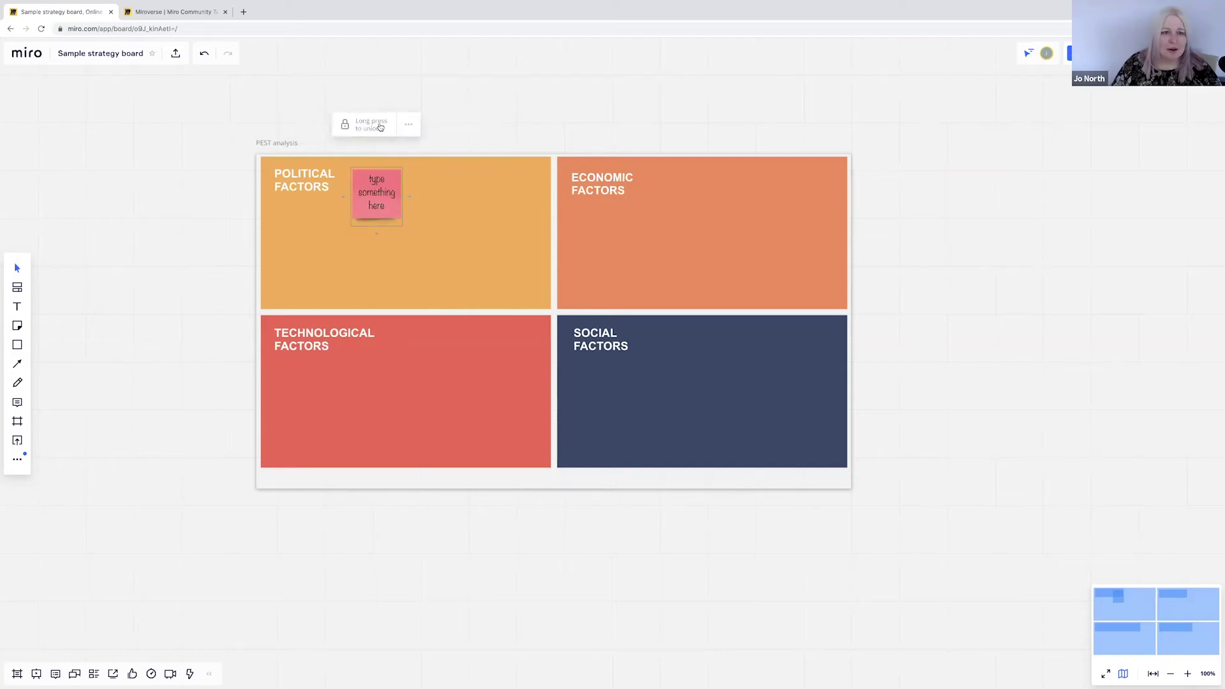
{"action": "left_click", "coordinate": [345, 125]}
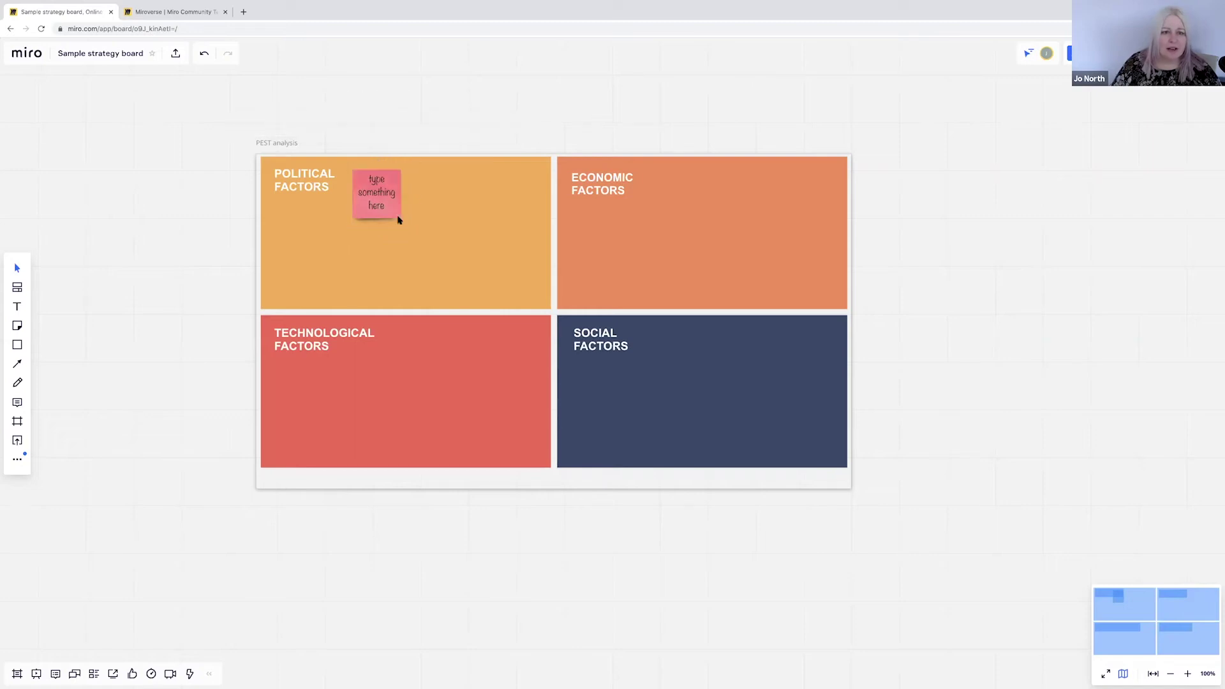
{"action": "left_click_drag", "start_coordinate": [389, 215], "coordinate": [434, 261]}
{"action": "key", "text": "ctrl+z"}
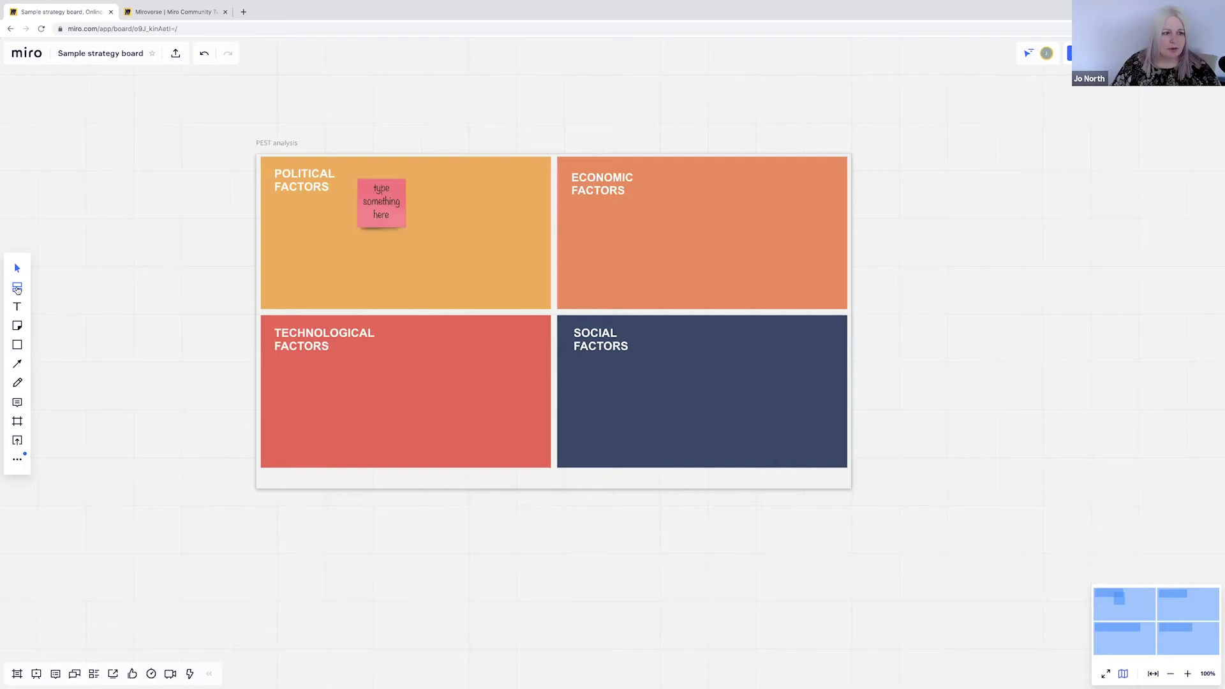
Search templates for 'swot' and add the SWOT Analysis template beside the PEST frame
{"action": "left_click", "coordinate": [18, 290]}
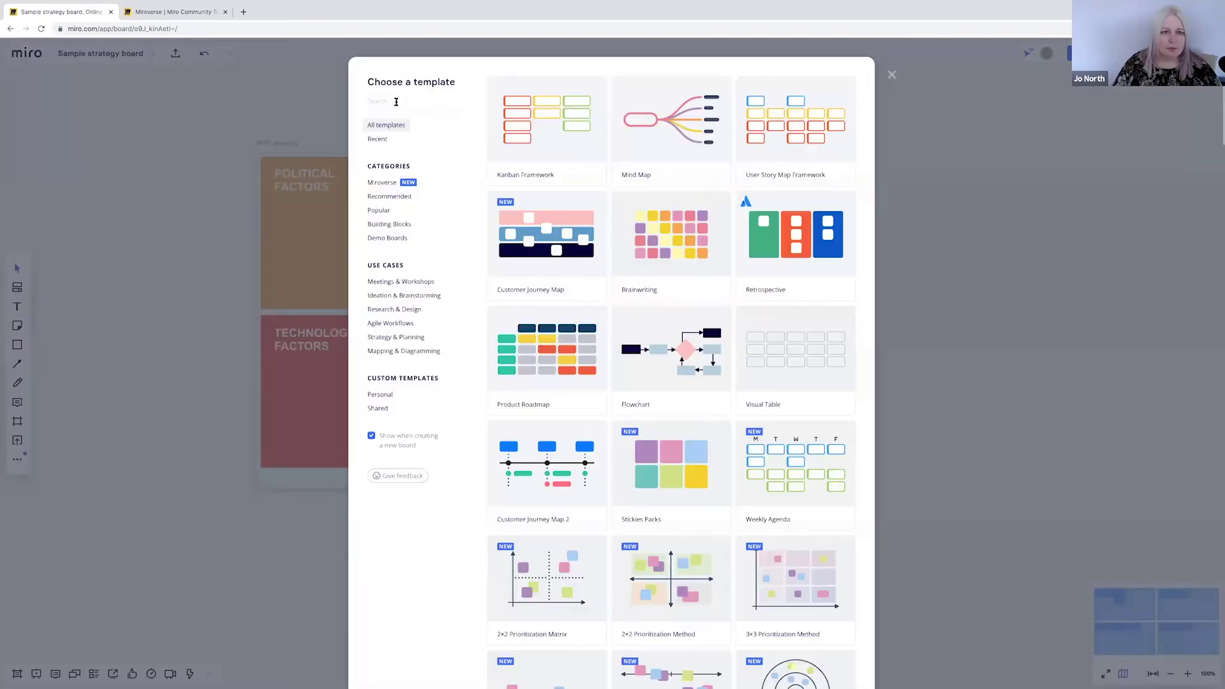
{"action": "type", "text": "swot"}
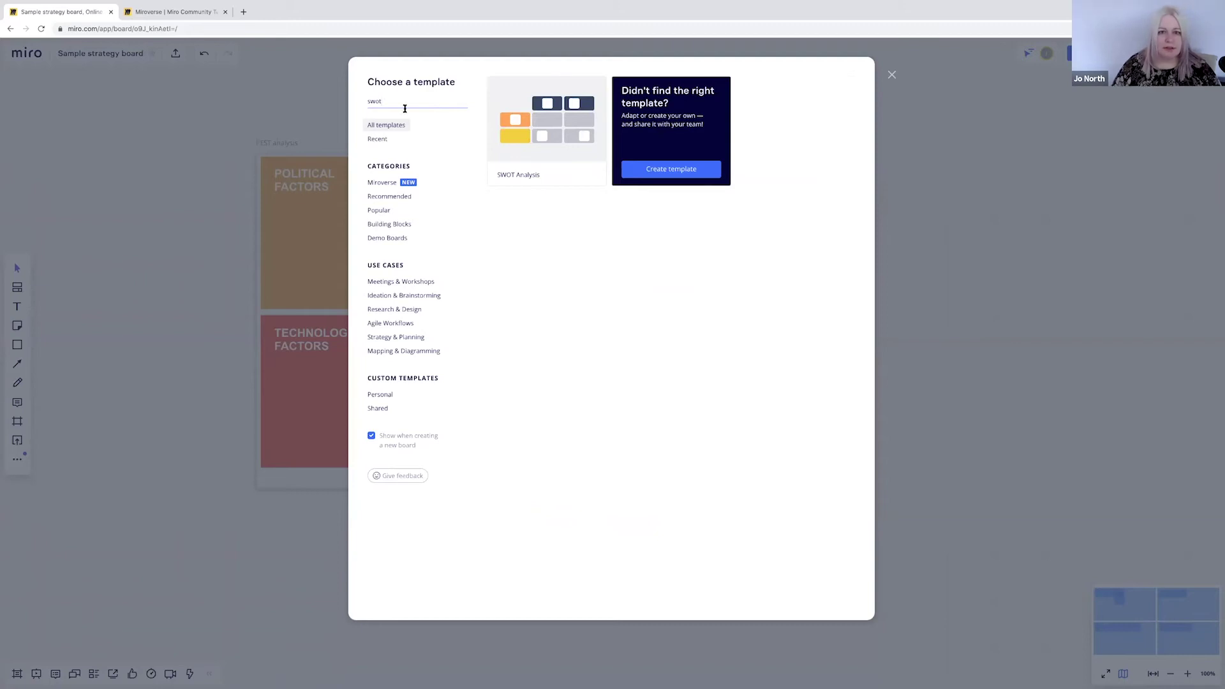
{"action": "left_click", "coordinate": [526, 172]}
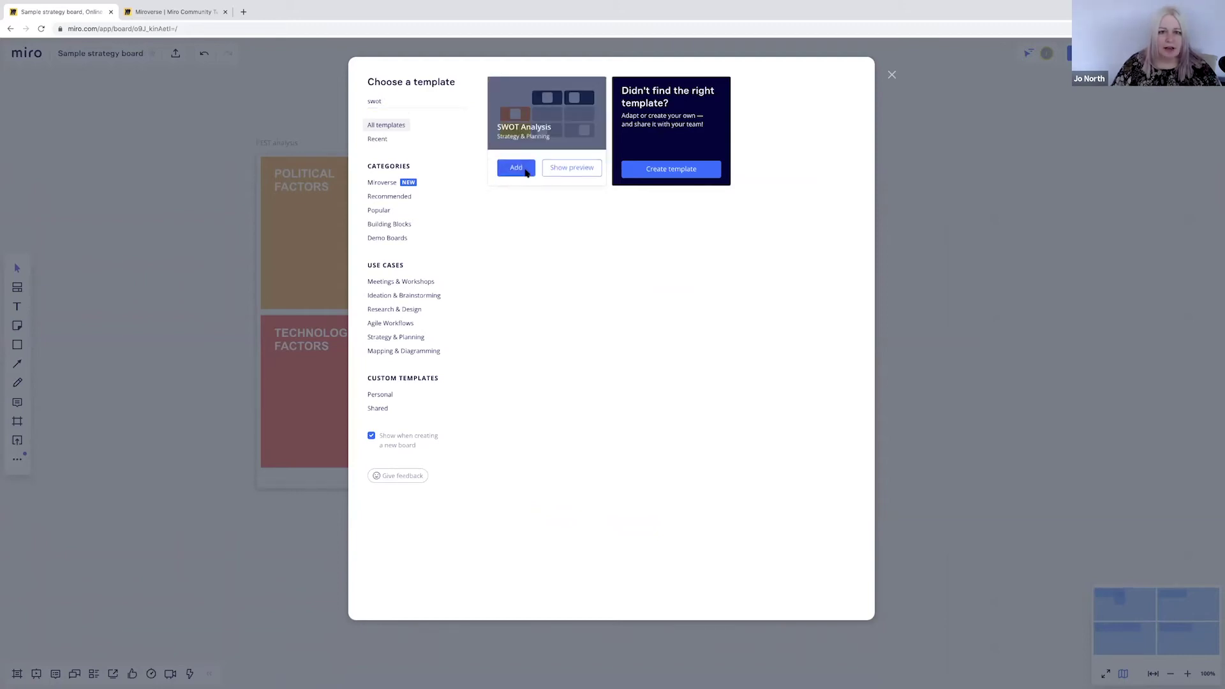
{"action": "left_click", "coordinate": [813, 328]}
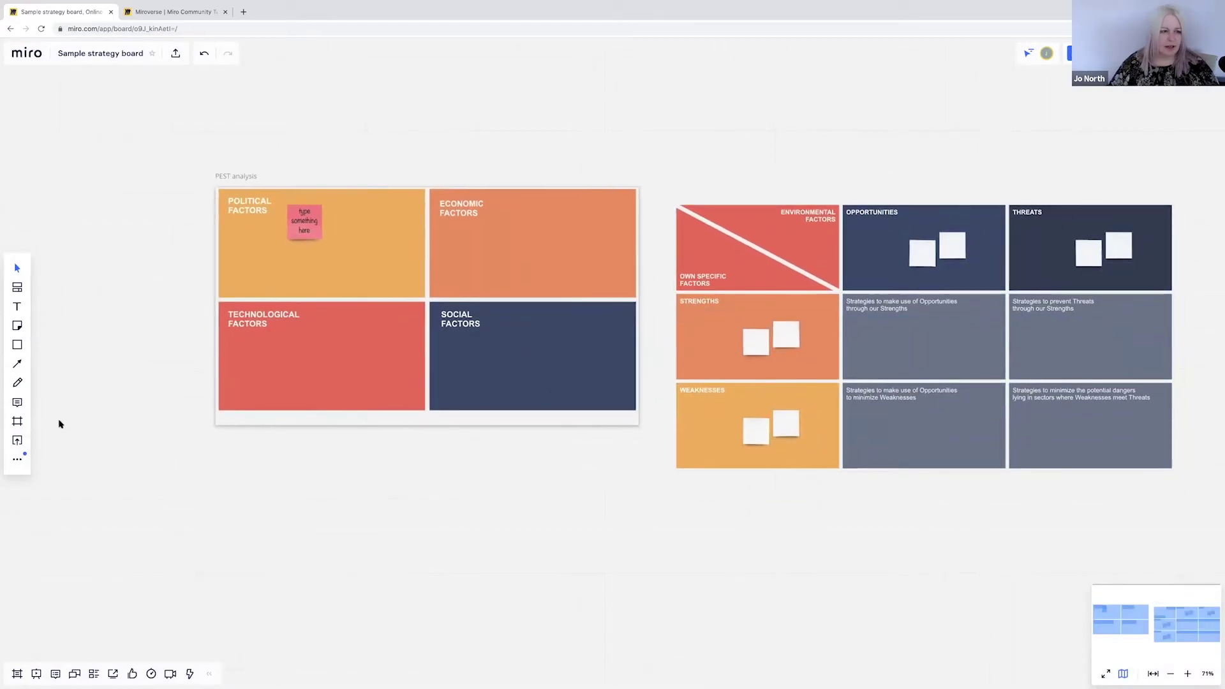
Wrap the SWOT grid in a new frame, nudge it up, and start retitling it 'SWOT analysis'
{"action": "left_click", "coordinate": [26, 422]}
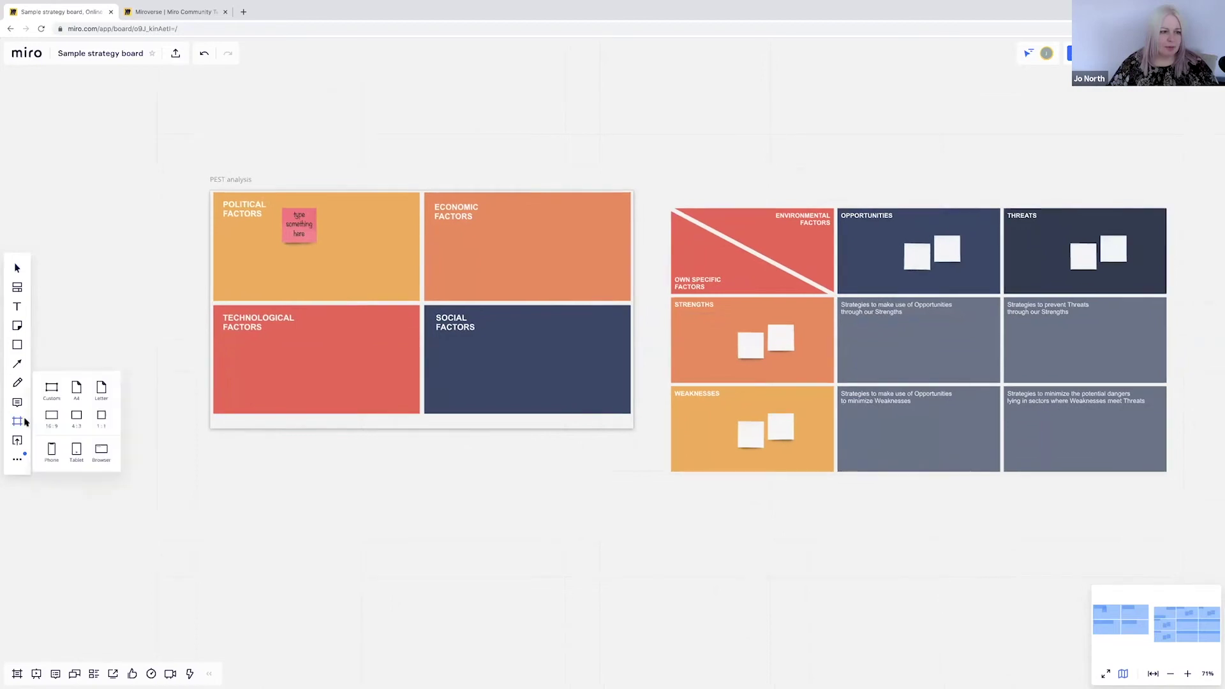
{"action": "left_click", "coordinate": [911, 199]}
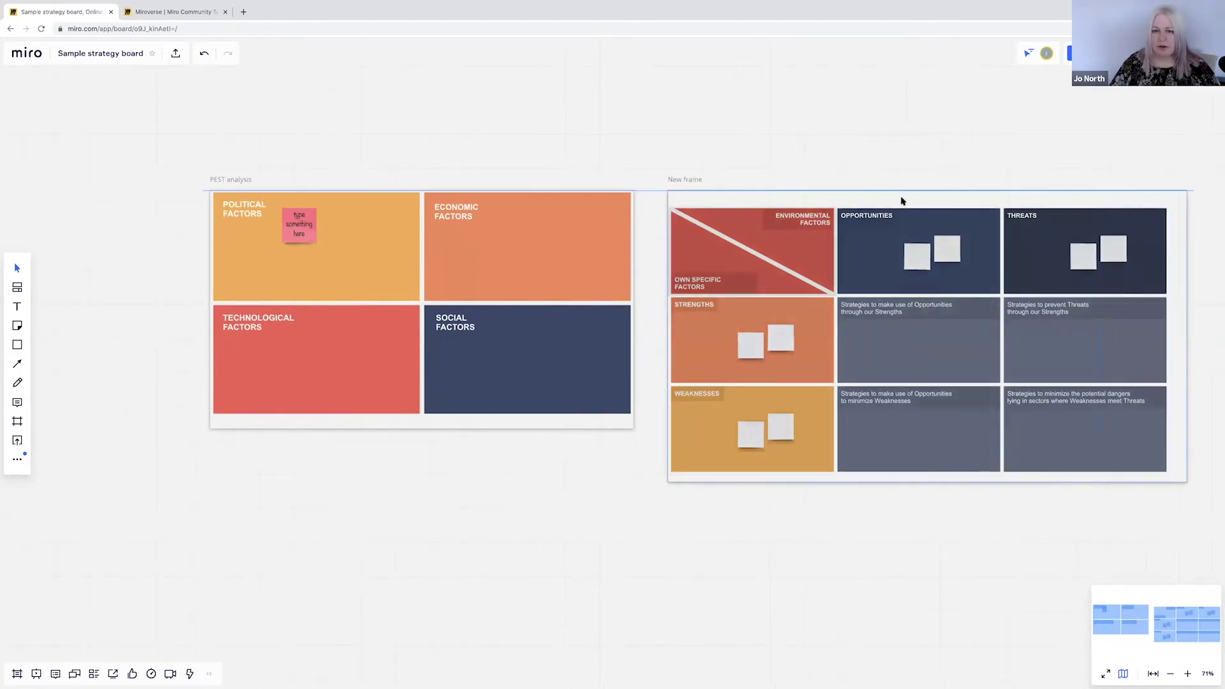
{"action": "left_click_drag", "start_coordinate": [896, 181], "coordinate": [894, 151]}
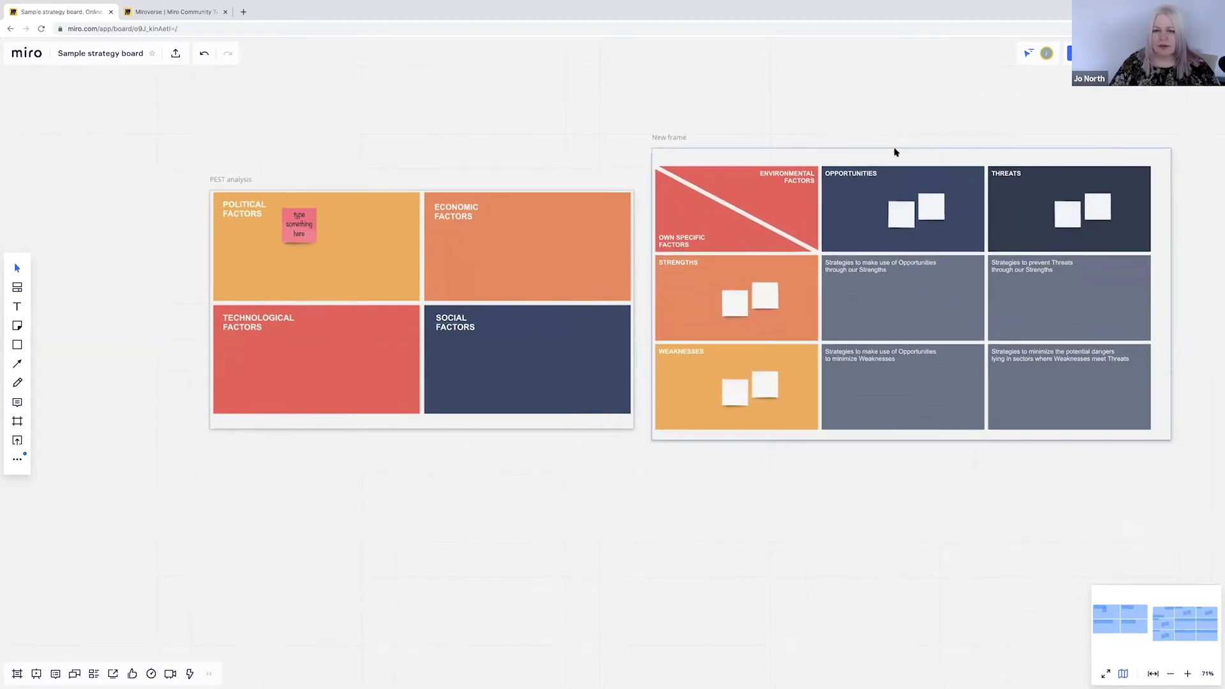
{"action": "double_click", "coordinate": [669, 134]}
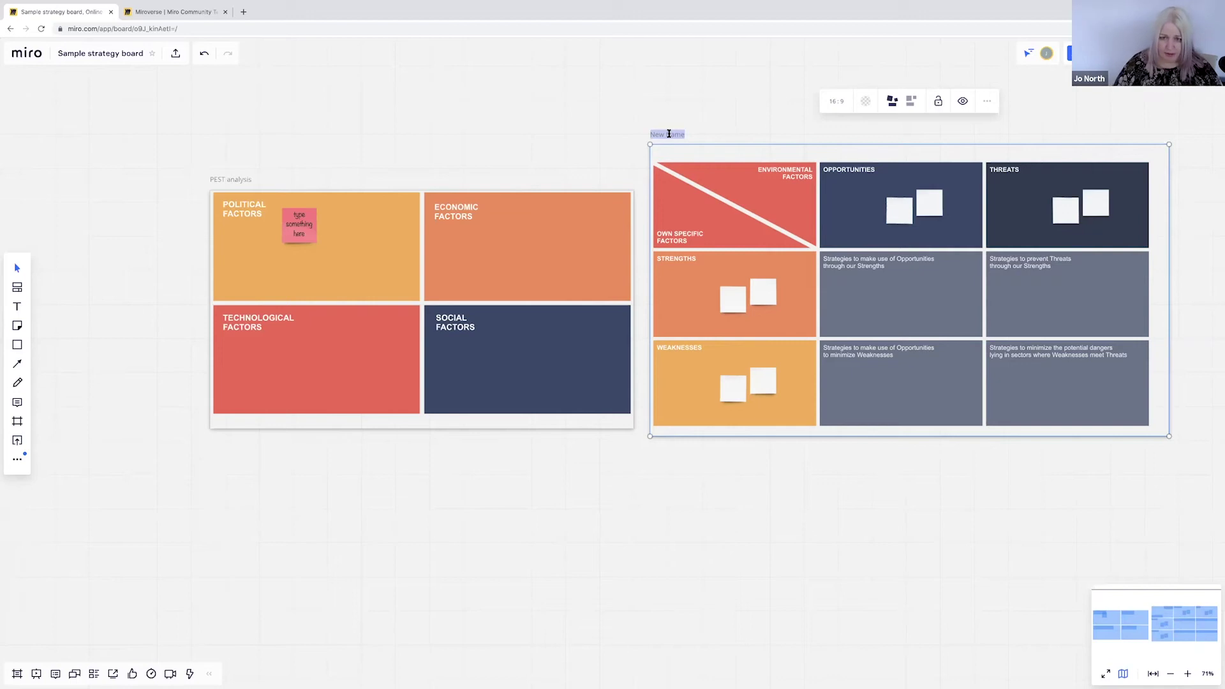
{"action": "type", "text": "SWOT analysis"}
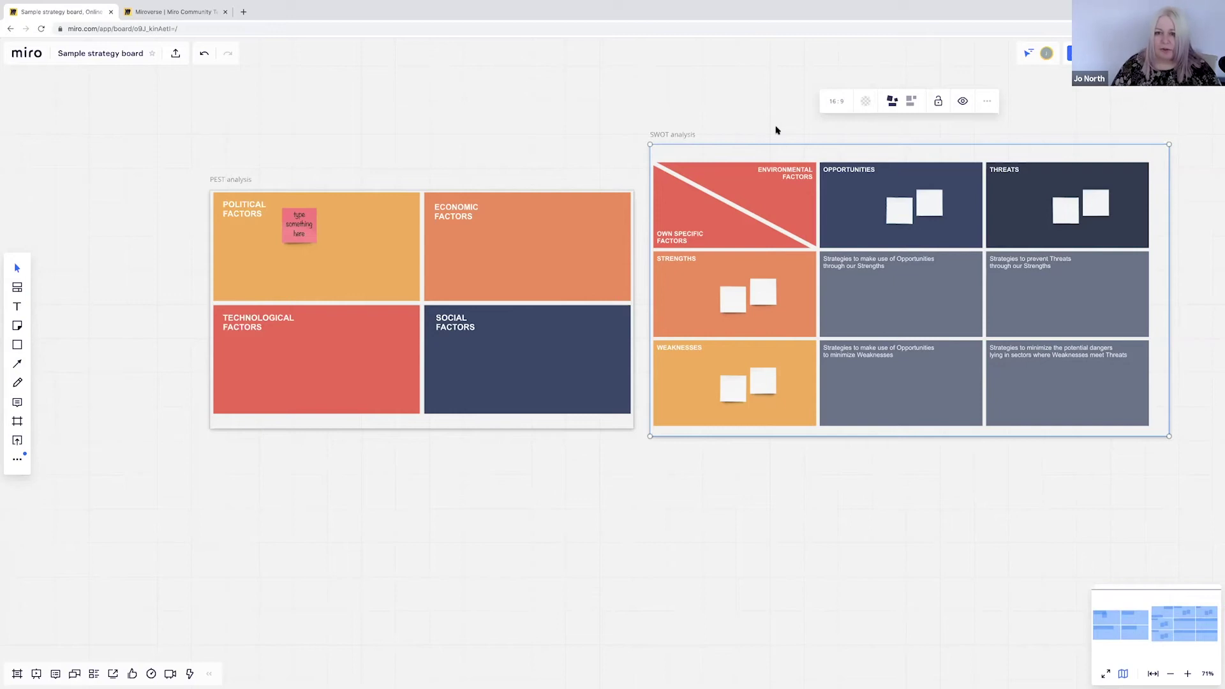
Delete the blank sticky notes from Strengths, Weaknesses and Opportunities
{"action": "left_click", "coordinate": [733, 299]}
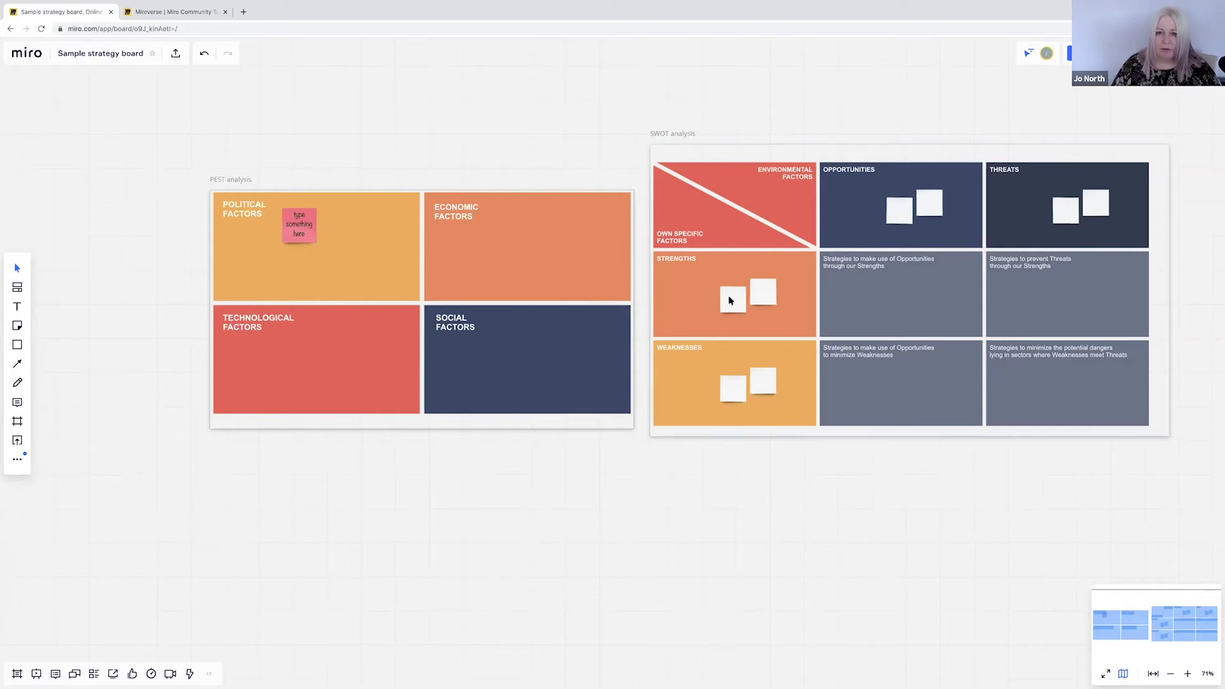
{"action": "scroll", "coordinate": [734, 298], "scroll_direction": "left", "scroll_amount": 2}
{"action": "key", "text": "Delete"}
{"action": "scroll", "coordinate": [748, 395], "scroll_direction": "left", "scroll_amount": 1}
{"action": "left_click", "coordinate": [926, 223]}
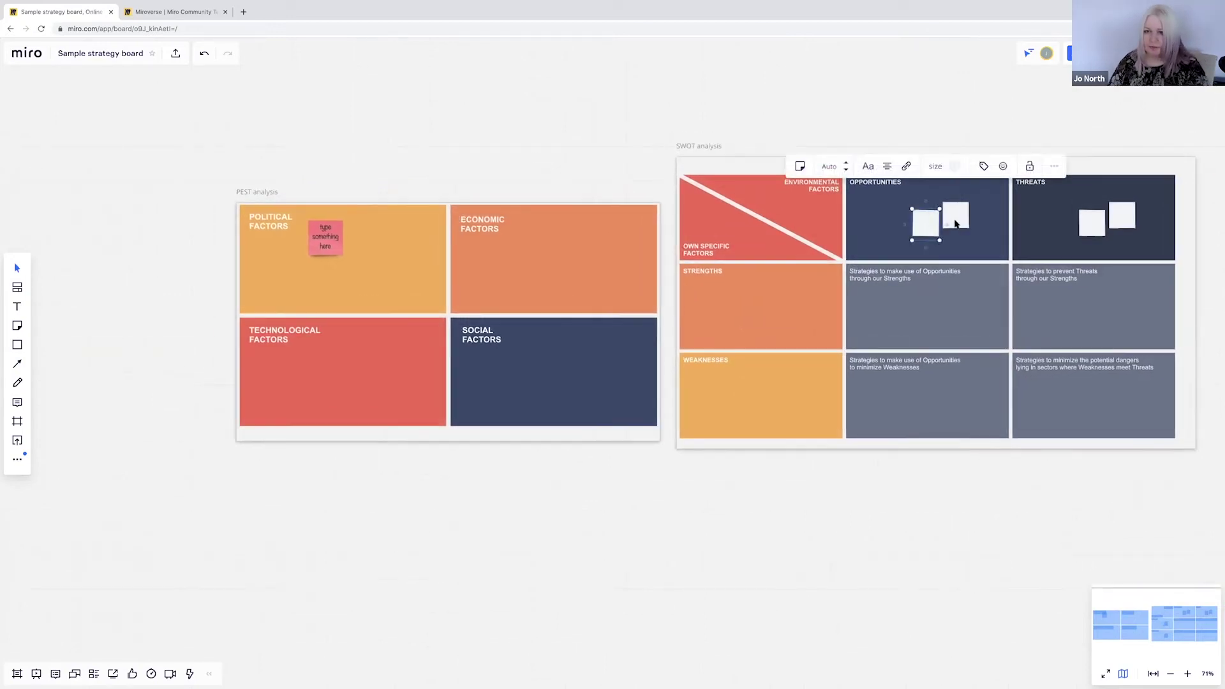
{"action": "key", "text": "Delete"}
{"action": "left_click", "coordinate": [956, 220]}
{"action": "key", "text": "Delete"}
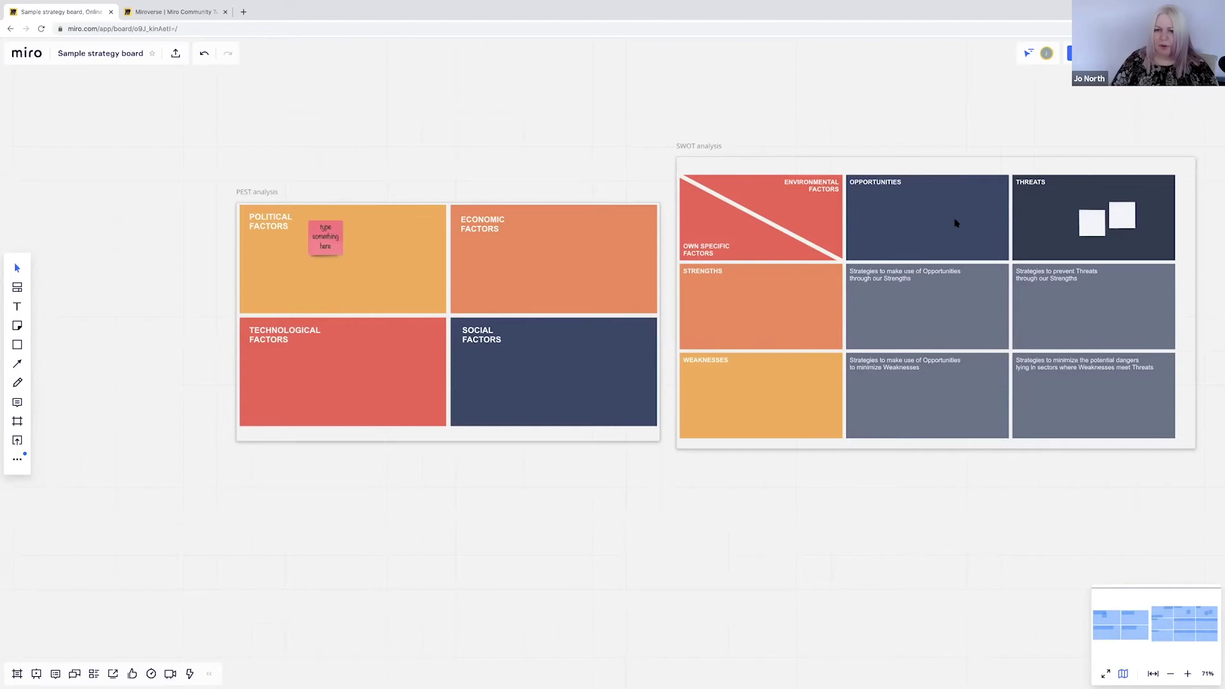
Fill the Opportunities and Threats cells with magenta
{"action": "left_click", "coordinate": [956, 222]}
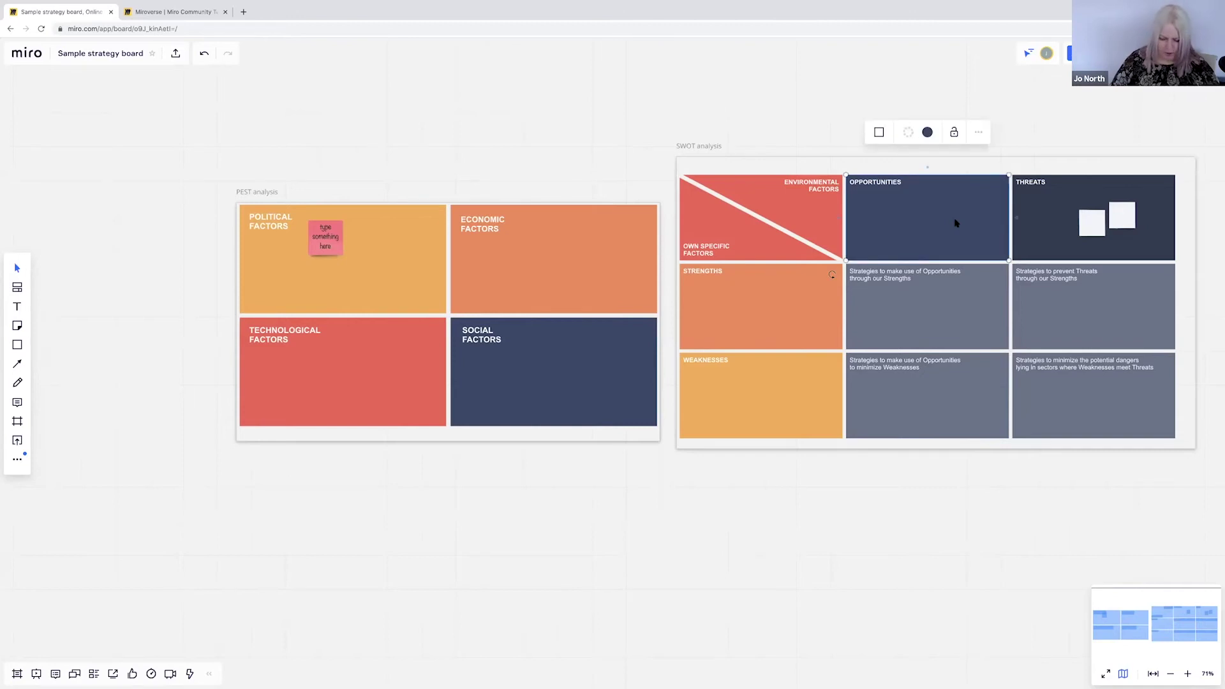
{"action": "left_click", "coordinate": [1054, 230]}
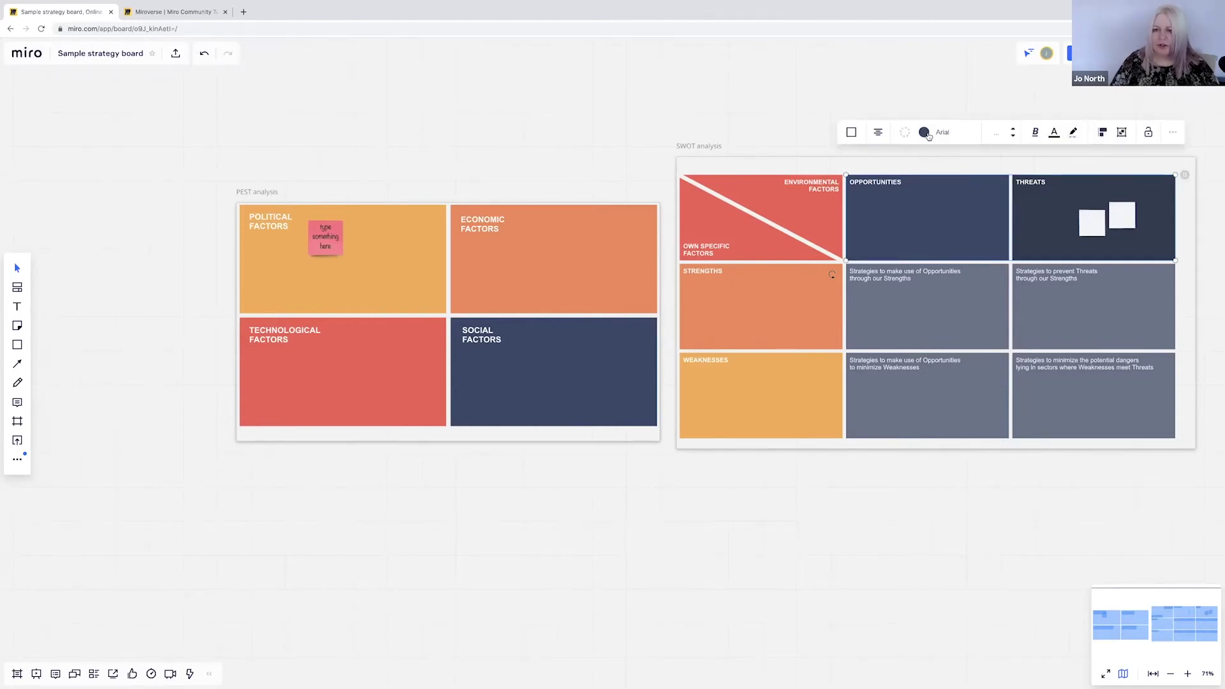
{"action": "left_click", "coordinate": [924, 132]}
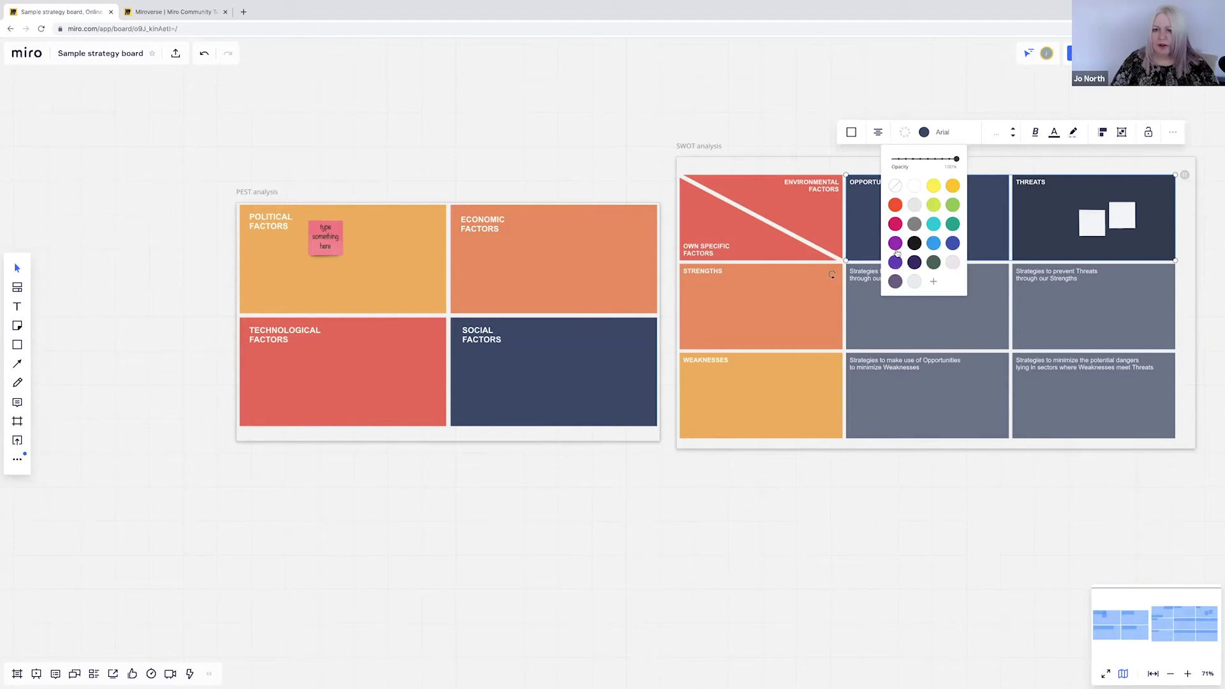
{"action": "left_click", "coordinate": [896, 224]}
{"action": "left_click", "coordinate": [752, 119]}
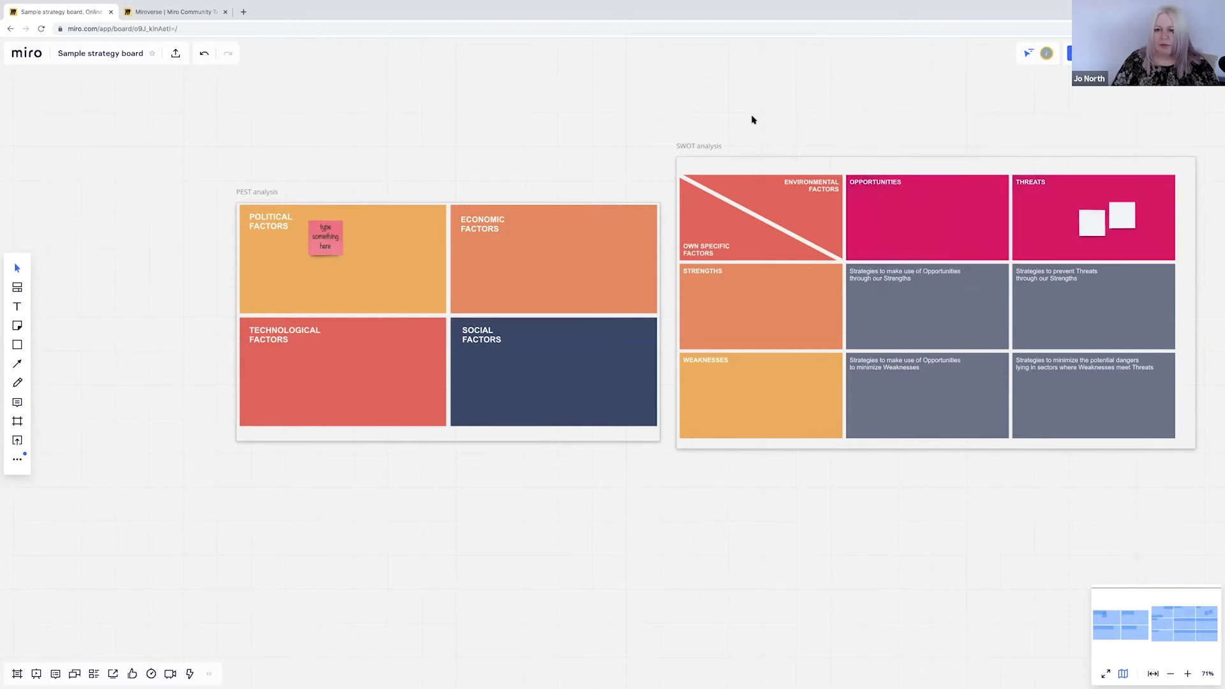
Lock the SWOT analysis frame, then unlock it again so it can be repositioned
{"action": "left_click", "coordinate": [707, 149]}
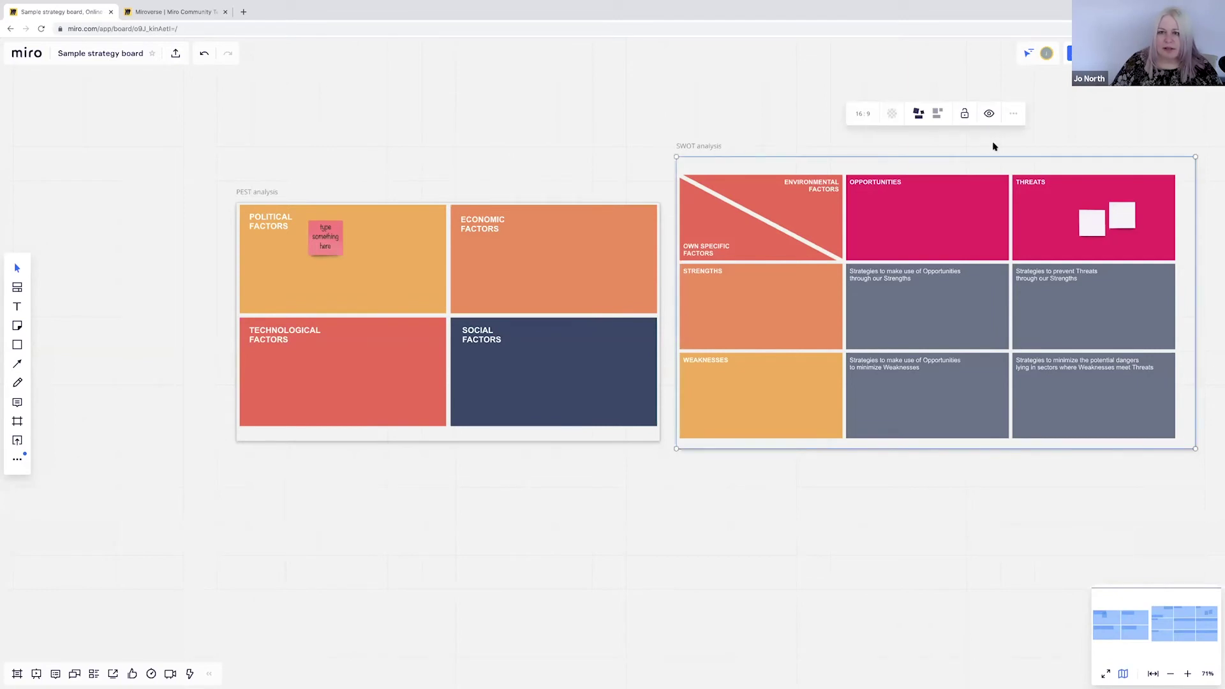
{"action": "left_click", "coordinate": [964, 115]}
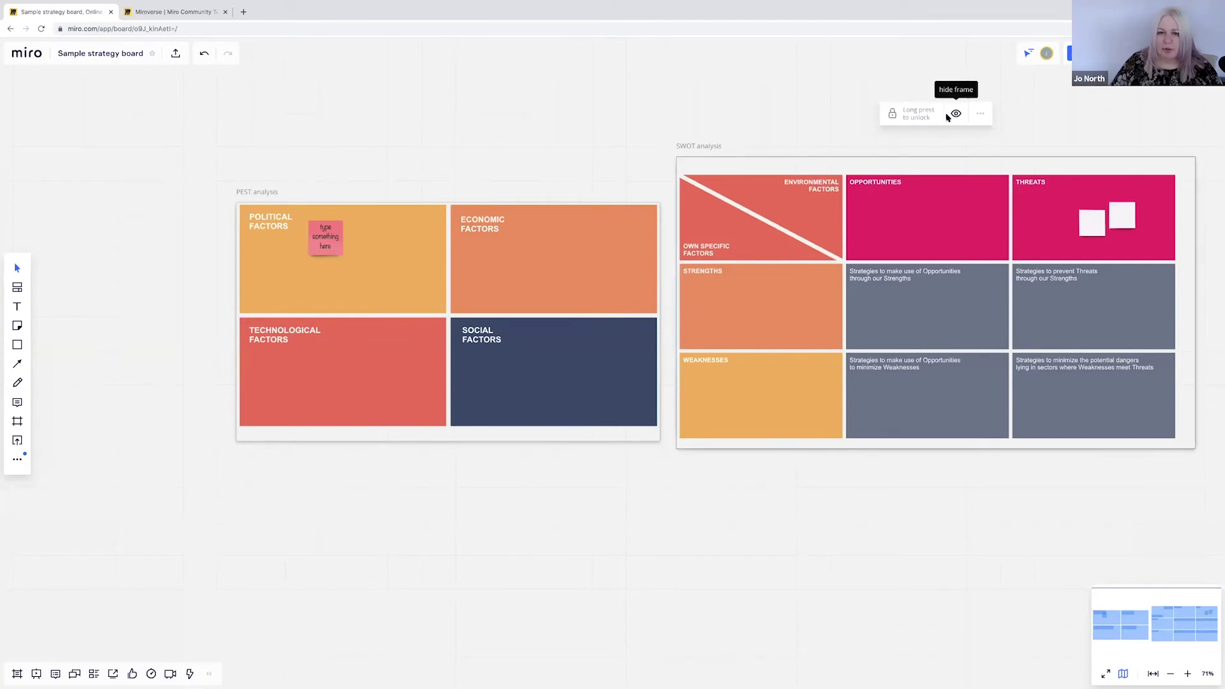
{"action": "key", "text": "Escape"}
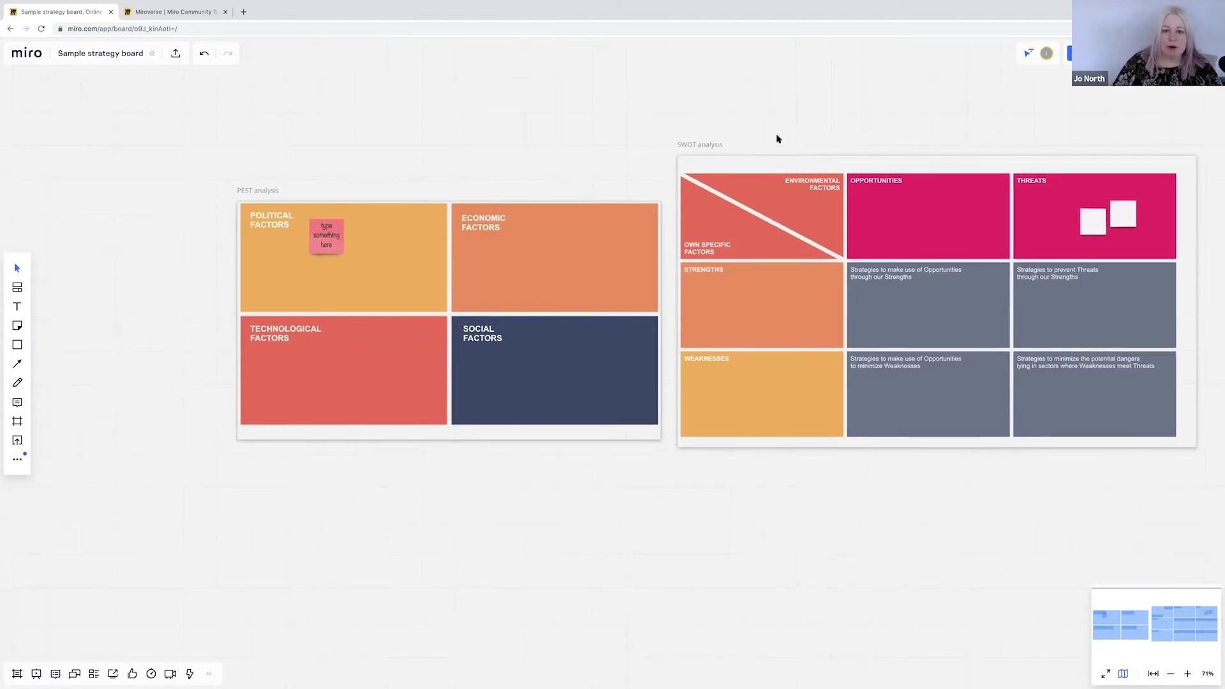
{"action": "left_click", "coordinate": [706, 146]}
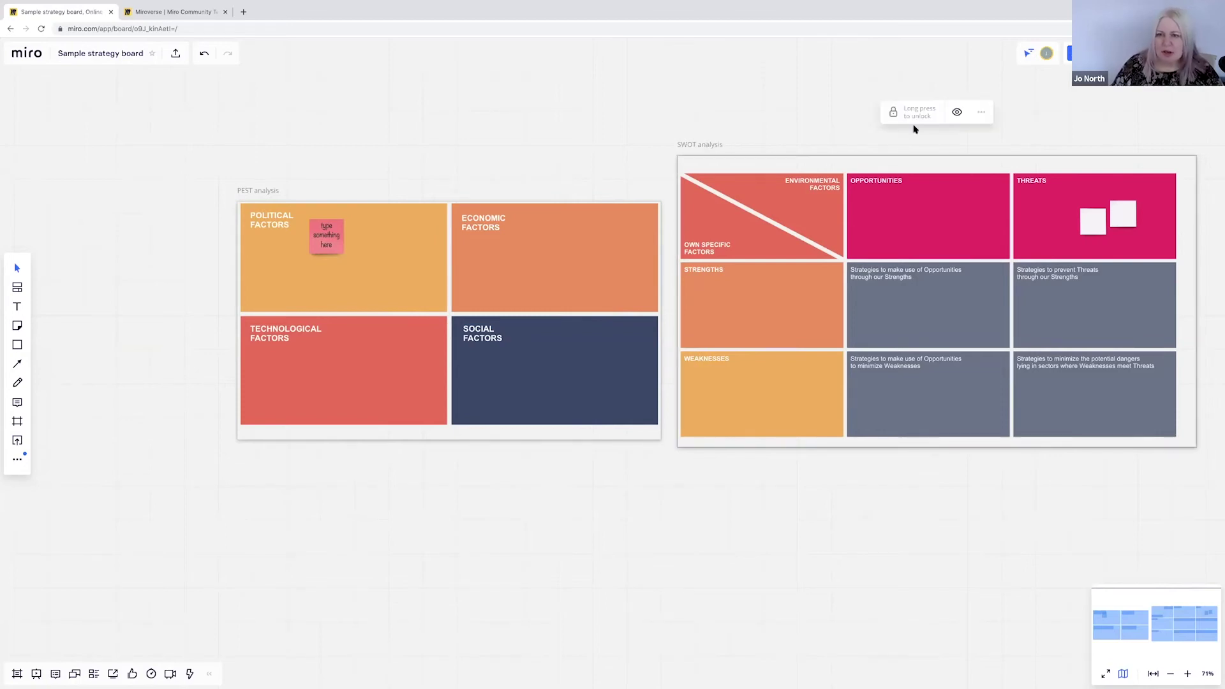
{"action": "left_click", "coordinate": [922, 119]}
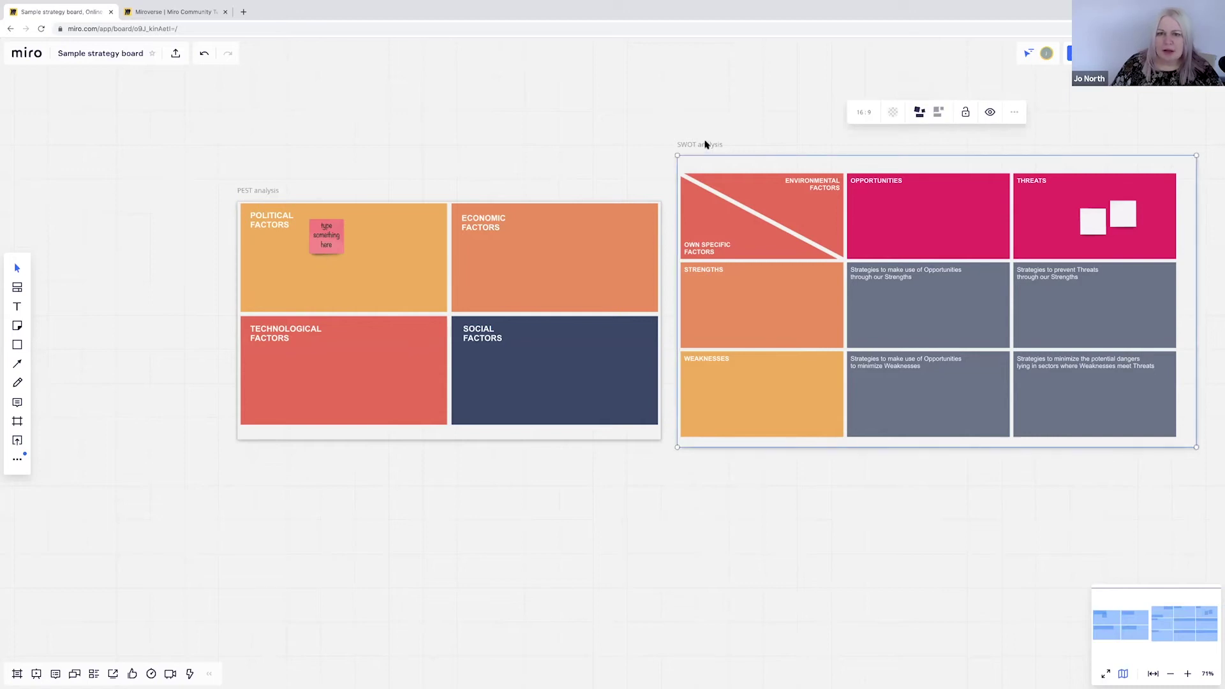
{"action": "key", "text": "Escape"}
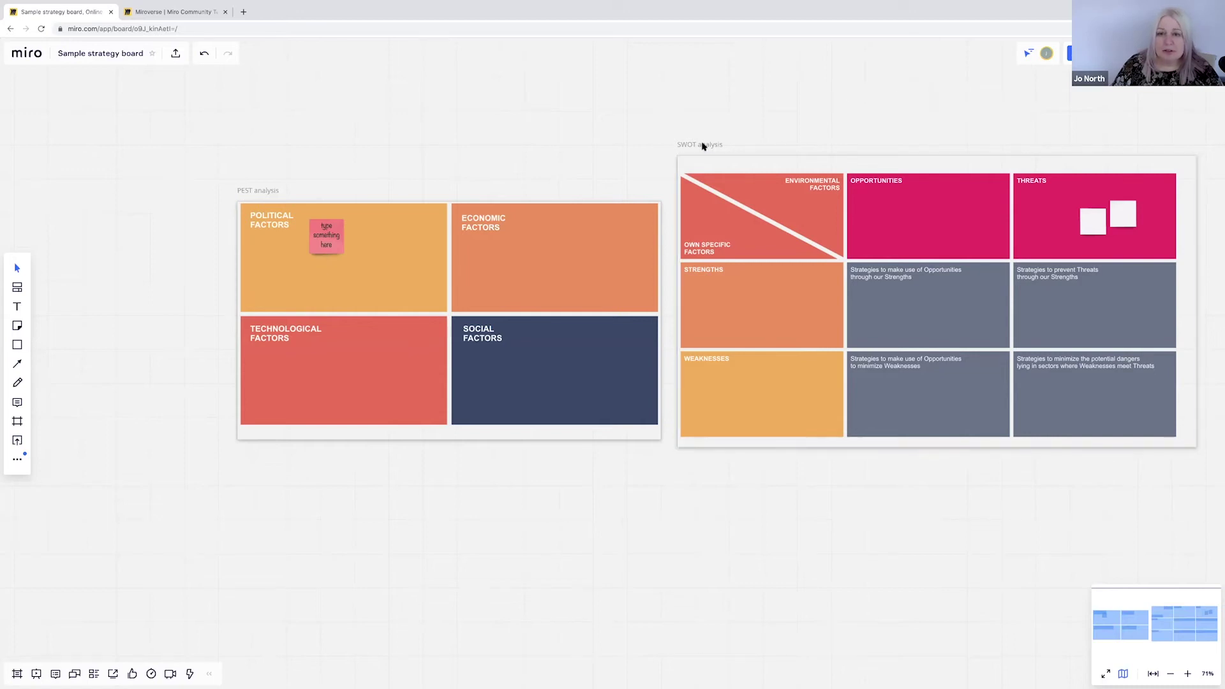
Drag the SWOT analysis frame around until it sits just right of the PEST frame
{"action": "left_click_drag", "start_coordinate": [702, 146], "coordinate": [259, 145]}
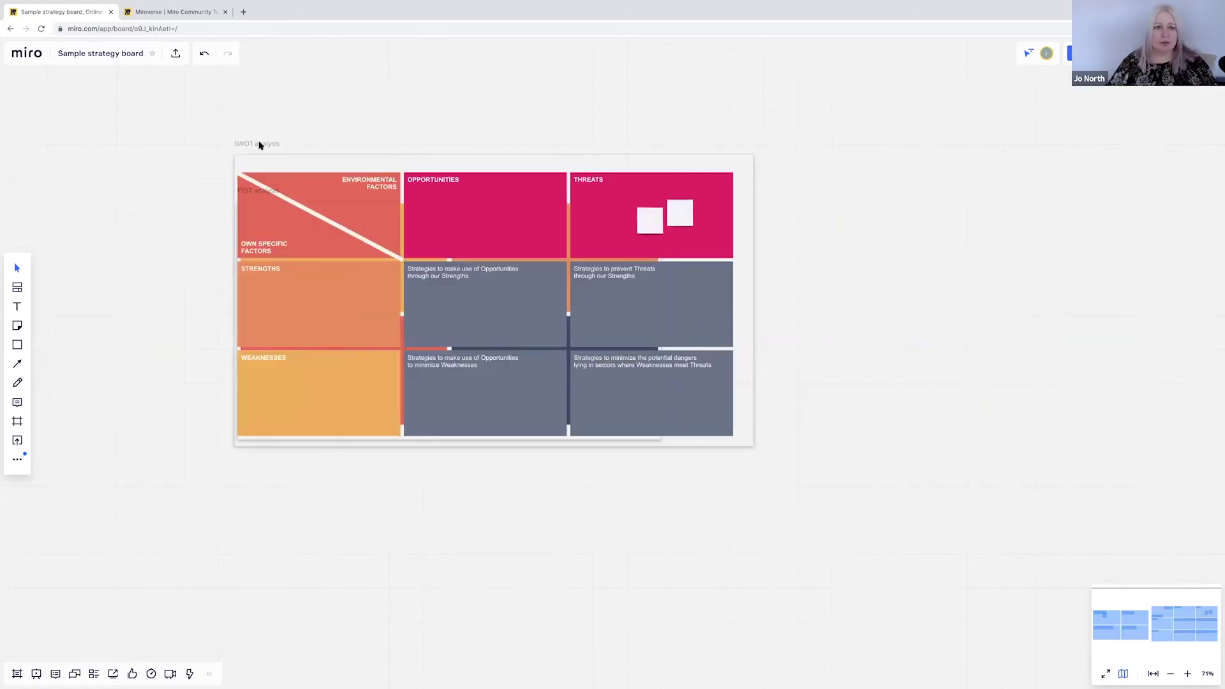
{"action": "left_click_drag", "start_coordinate": [151, 135], "coordinate": [115, 165]}
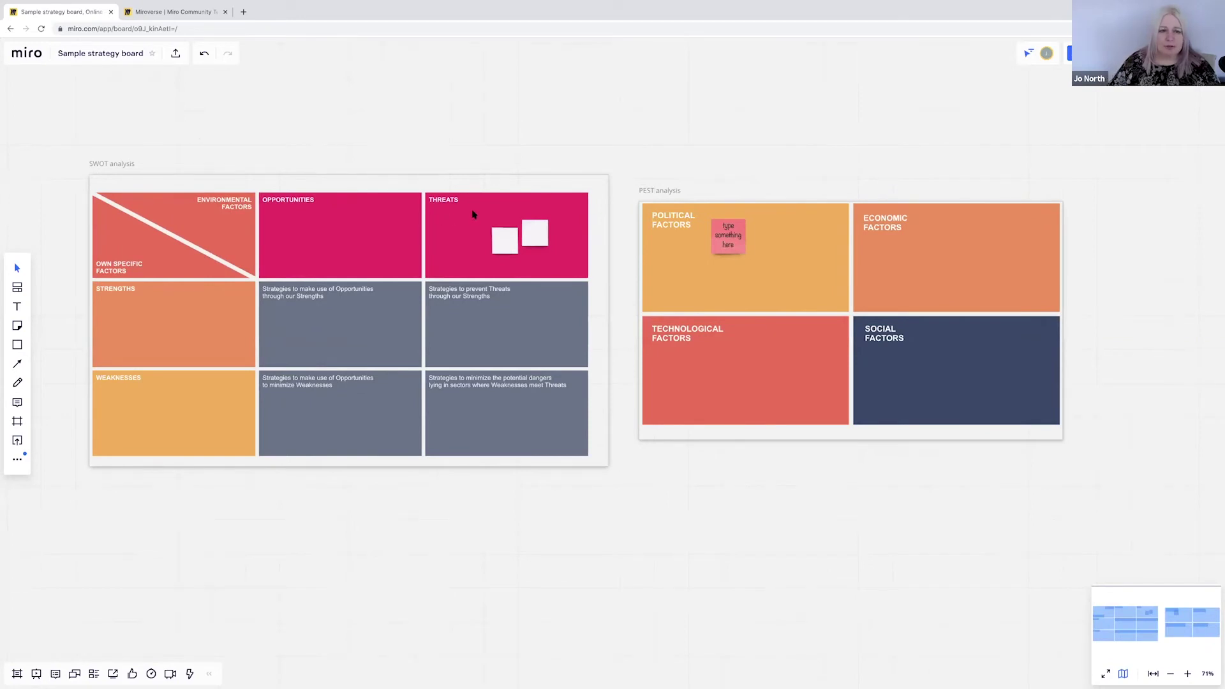
{"action": "left_click_drag", "start_coordinate": [427, 204], "coordinate": [427, 238]}
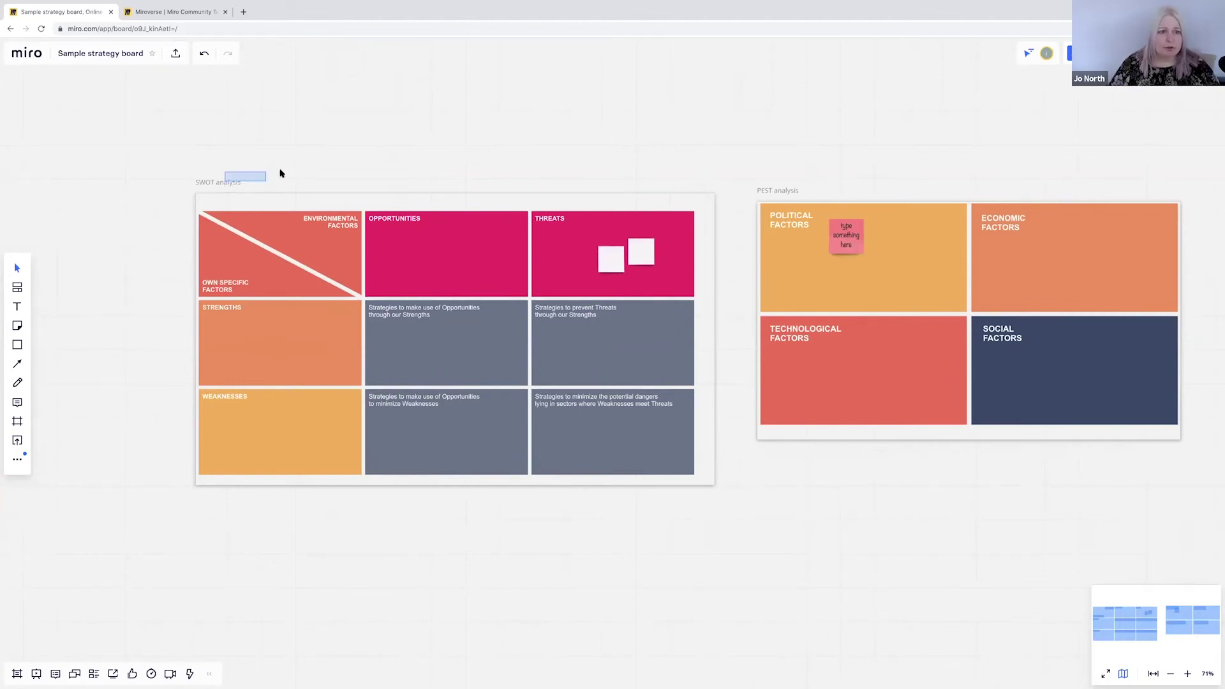
{"action": "left_click_drag", "start_coordinate": [227, 176], "coordinate": [826, 199]}
{"action": "left_click_drag", "start_coordinate": [1078, 189], "coordinate": [735, 169]}
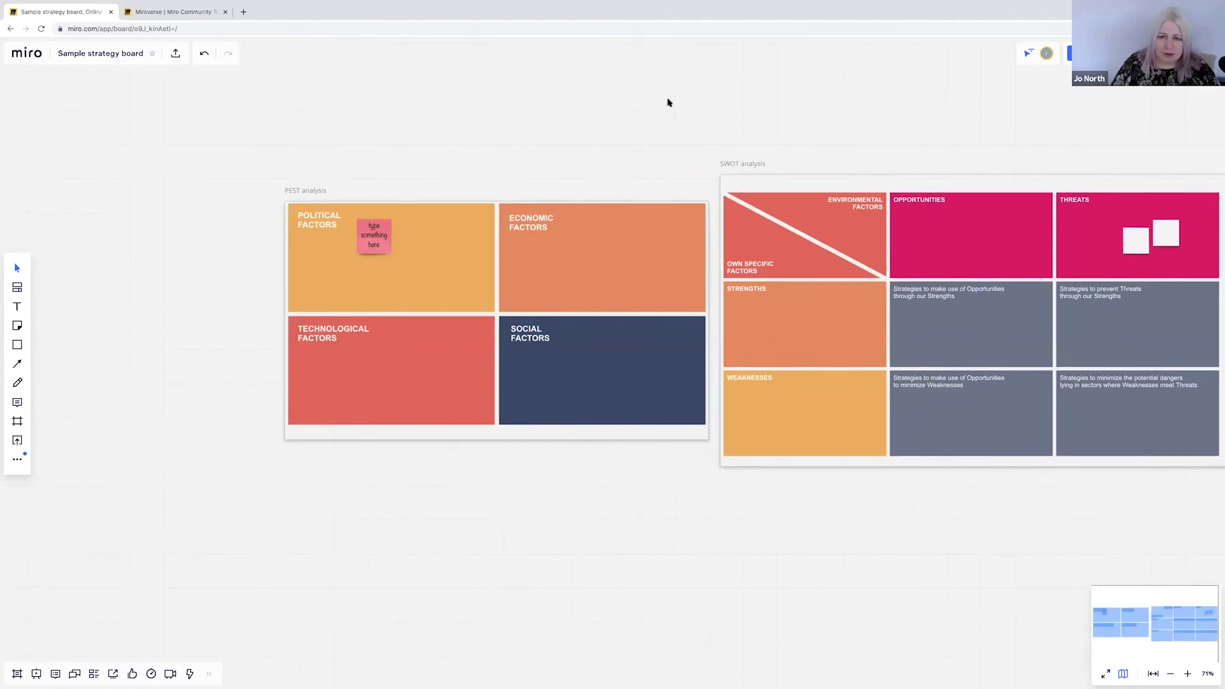
{"action": "left_click", "coordinate": [753, 167]}
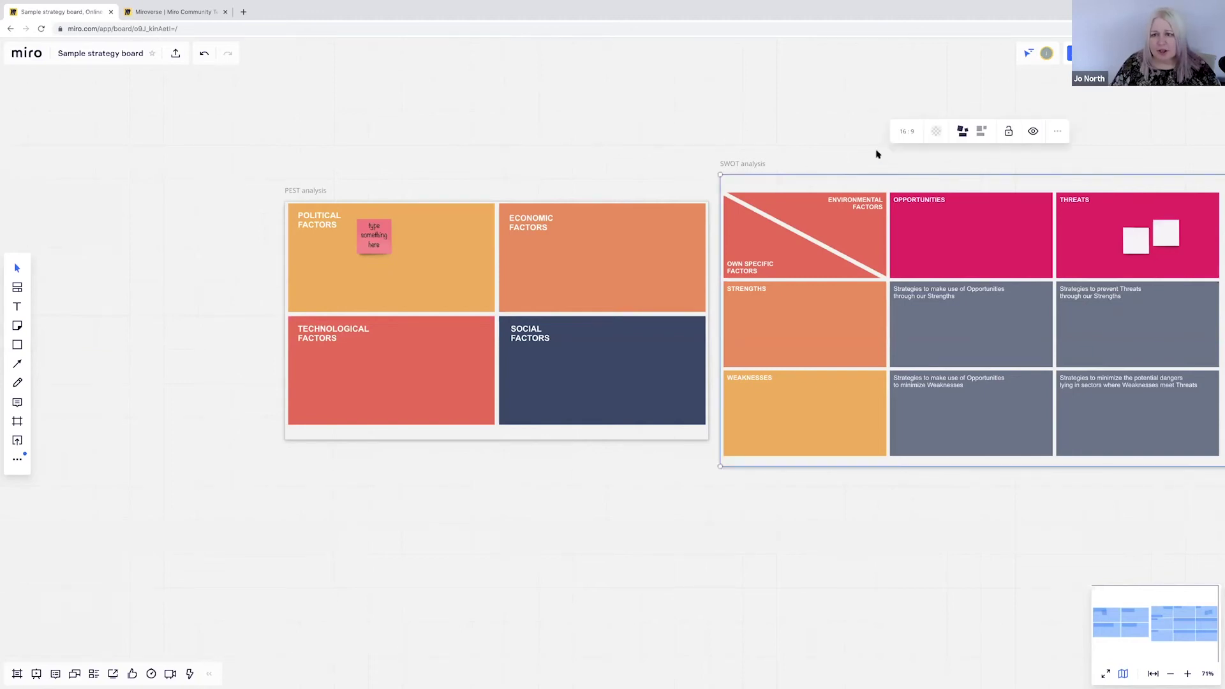
{"action": "left_click", "coordinate": [911, 107]}
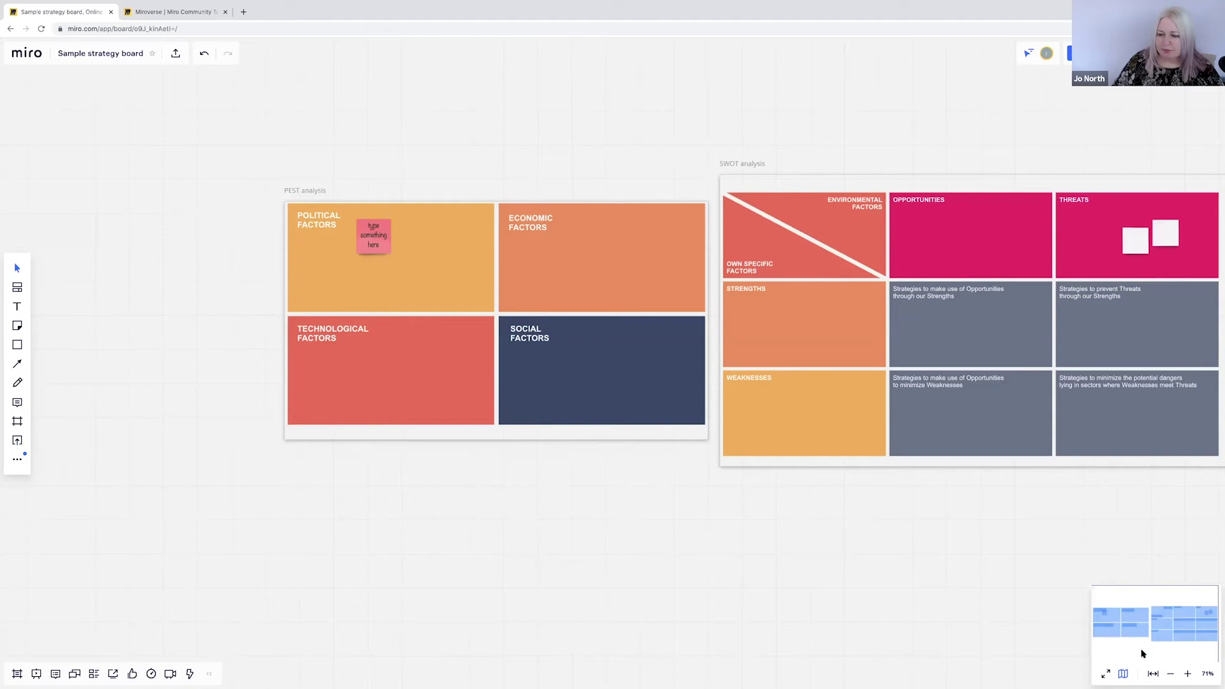
{"action": "left_click", "coordinate": [1171, 675]}
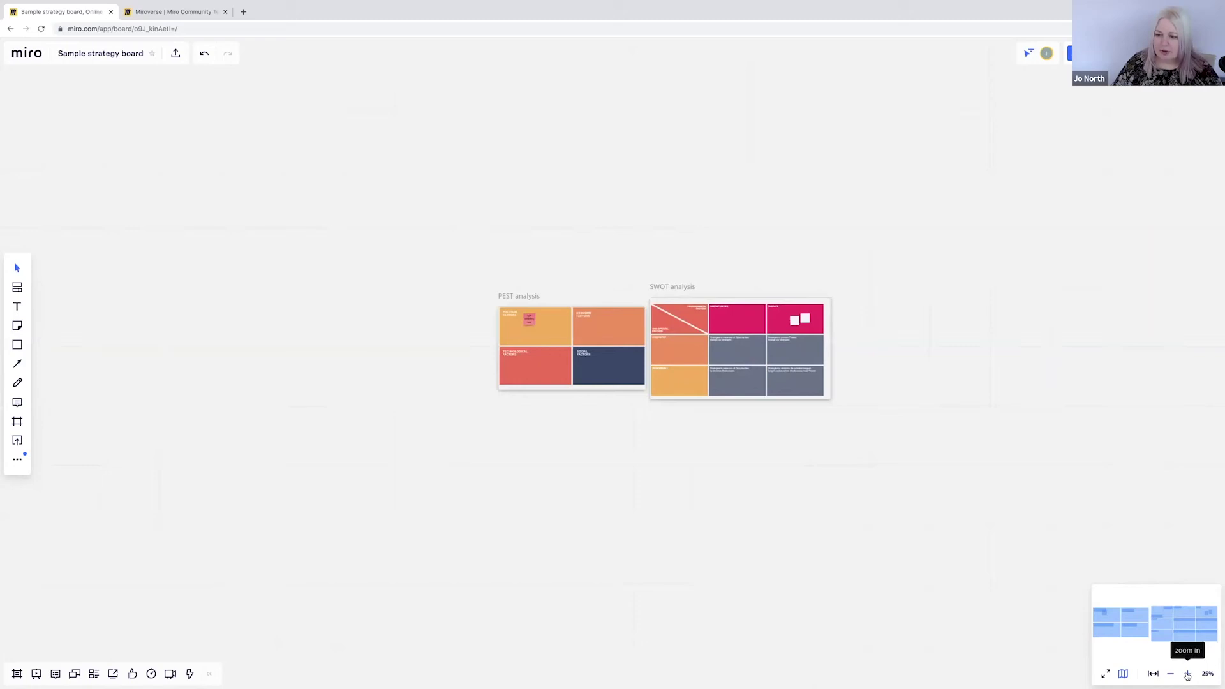
{"action": "left_click", "coordinate": [1187, 674]}
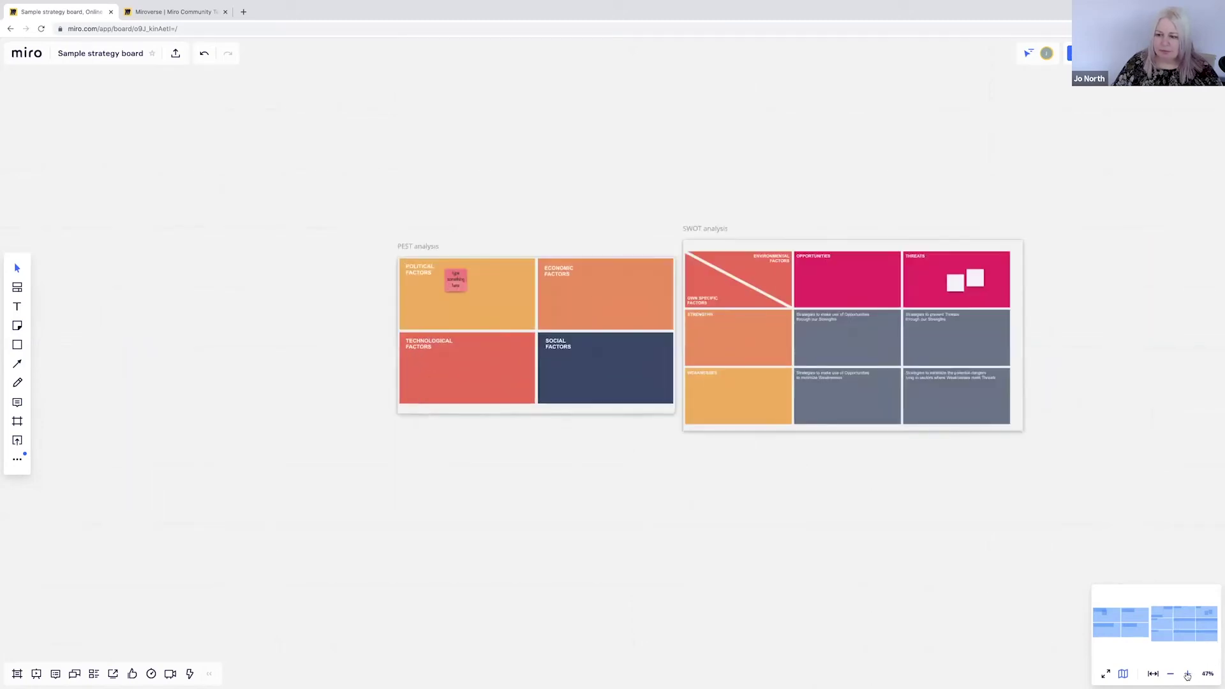
{"action": "left_click", "coordinate": [1188, 674]}
{"action": "left_click", "coordinate": [1188, 674]}
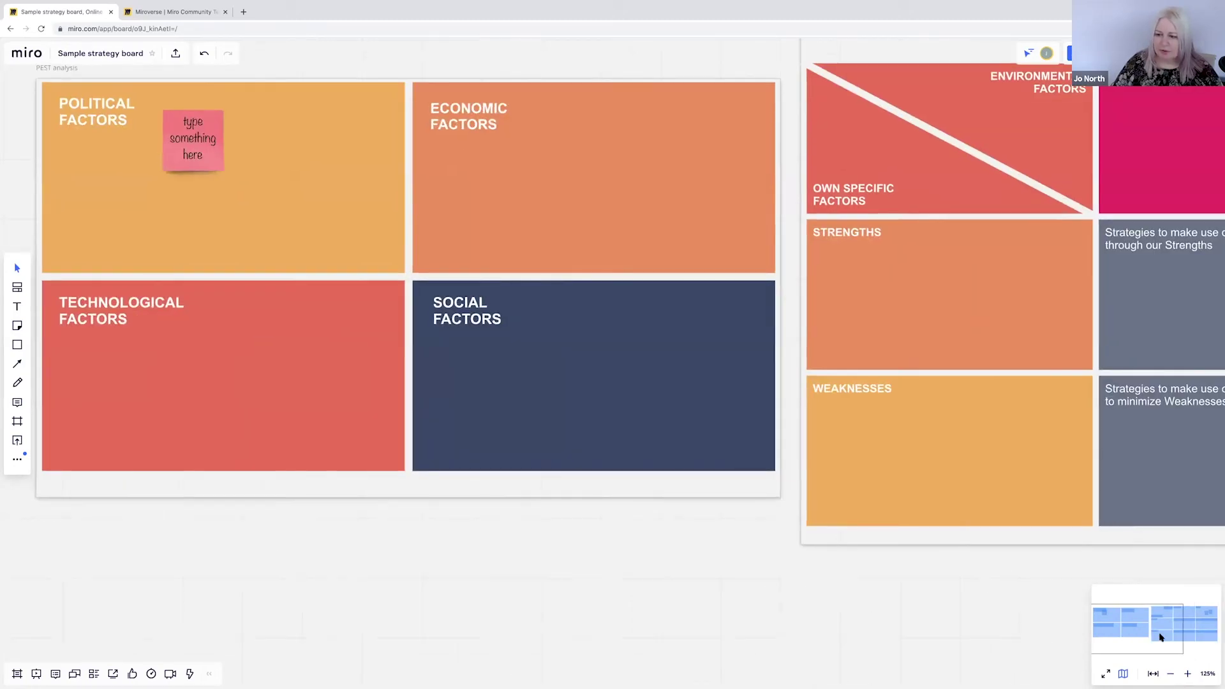
{"action": "left_click_drag", "start_coordinate": [1160, 637], "coordinate": [1186, 638]}
{"action": "scroll", "coordinate": [468, 507], "scroll_direction": "down", "scroll_amount": 2}
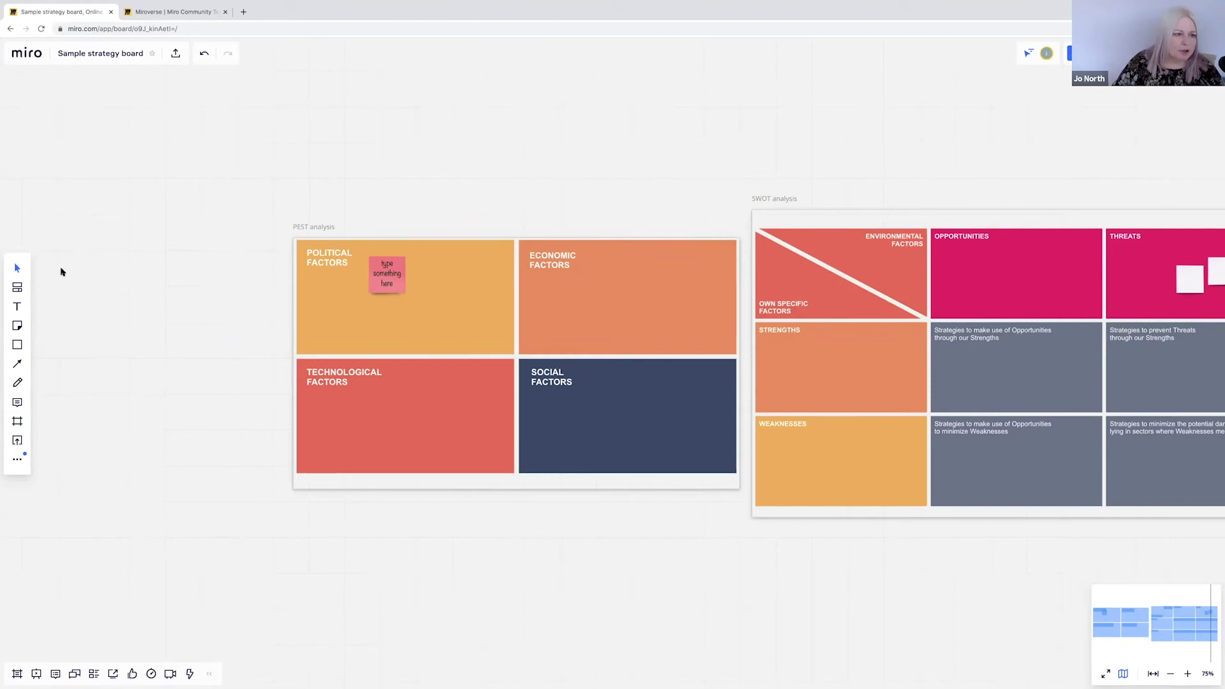
Draw a pink circle on the empty board left of the PEST frame
{"action": "left_click", "coordinate": [18, 345]}
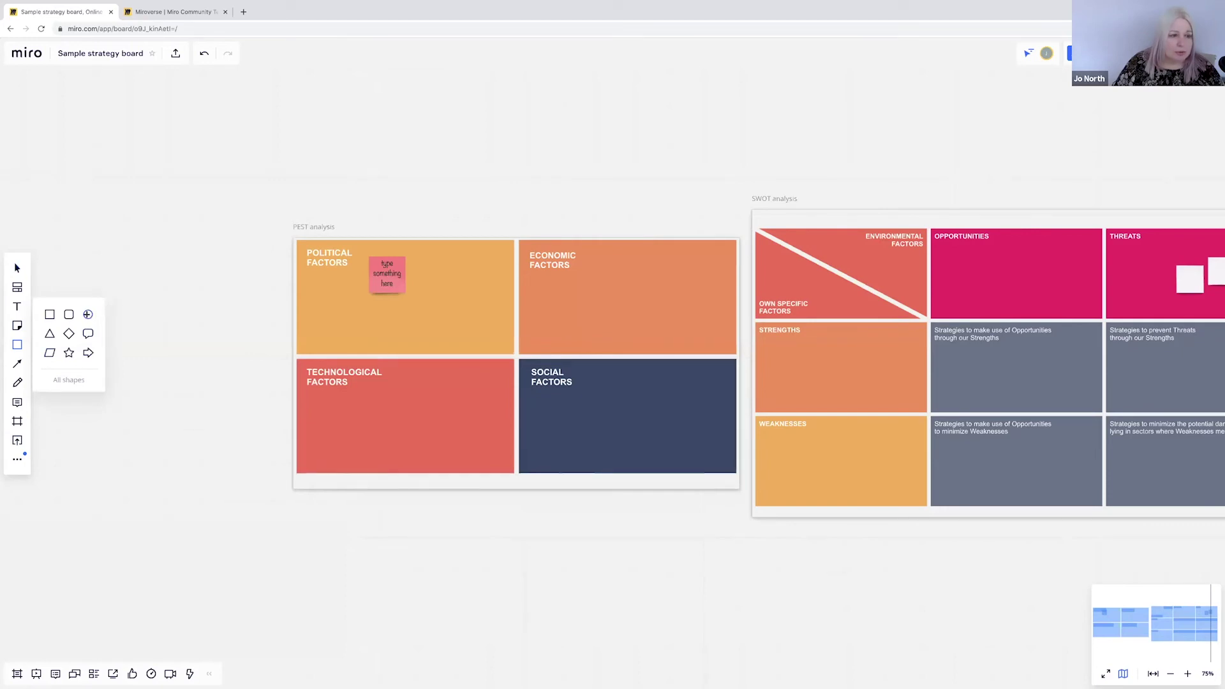
{"action": "left_click", "coordinate": [88, 315]}
{"action": "left_click", "coordinate": [108, 300]}
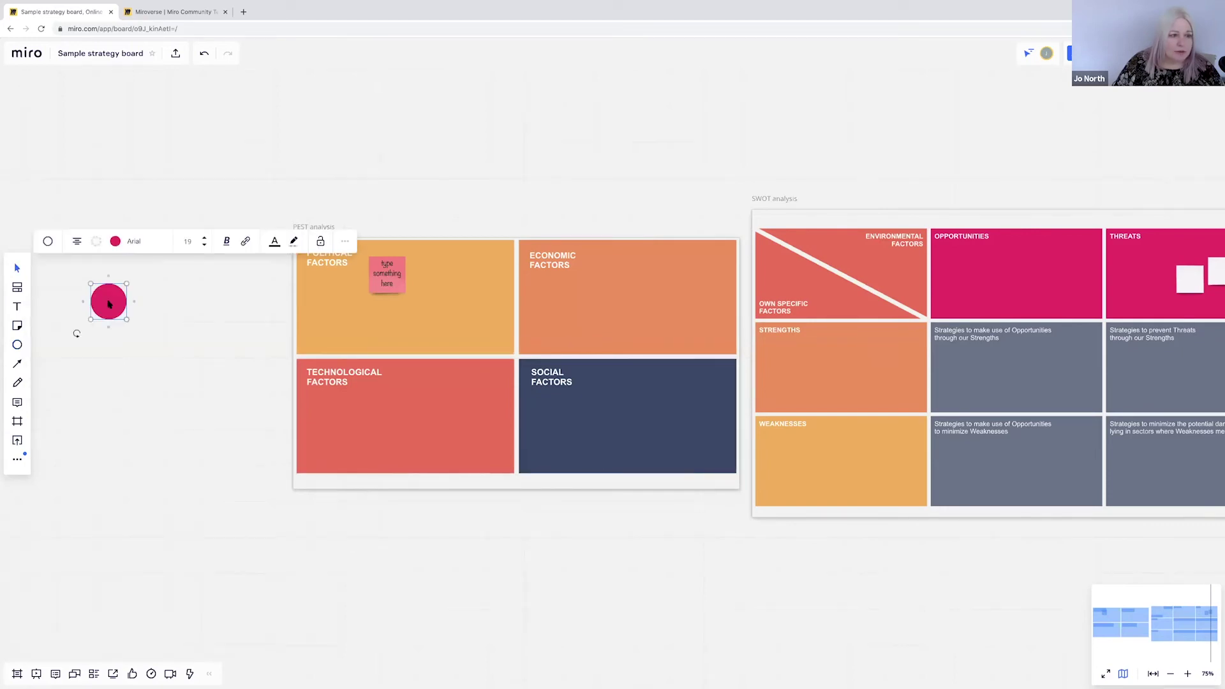
Add a purple square below the circle with the word 'text' inside it
{"action": "left_click", "coordinate": [17, 327]}
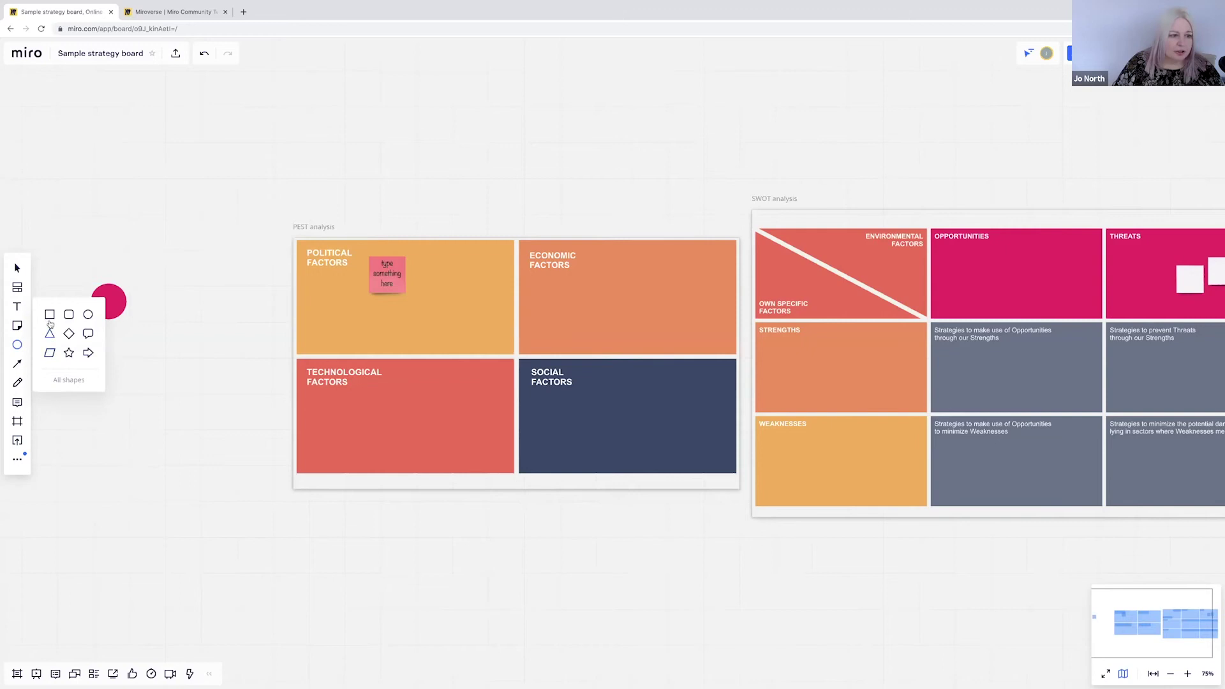
{"action": "left_click", "coordinate": [49, 314]}
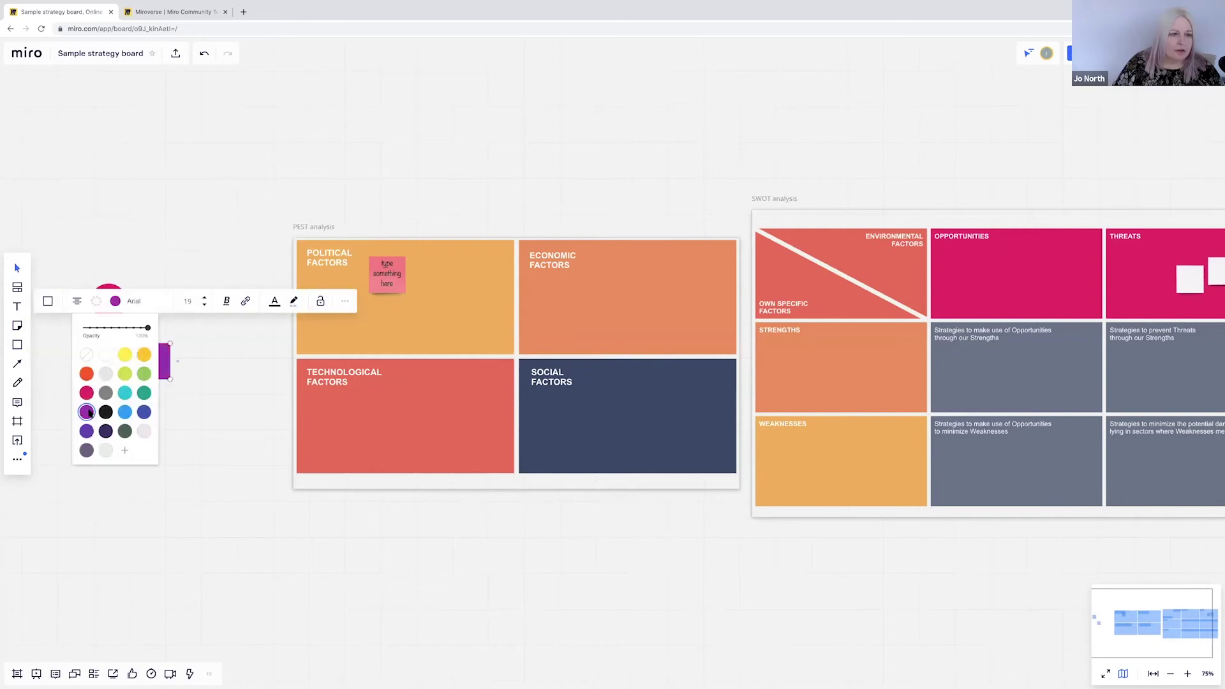
{"action": "left_click", "coordinate": [89, 413]}
{"action": "left_click", "coordinate": [156, 359]}
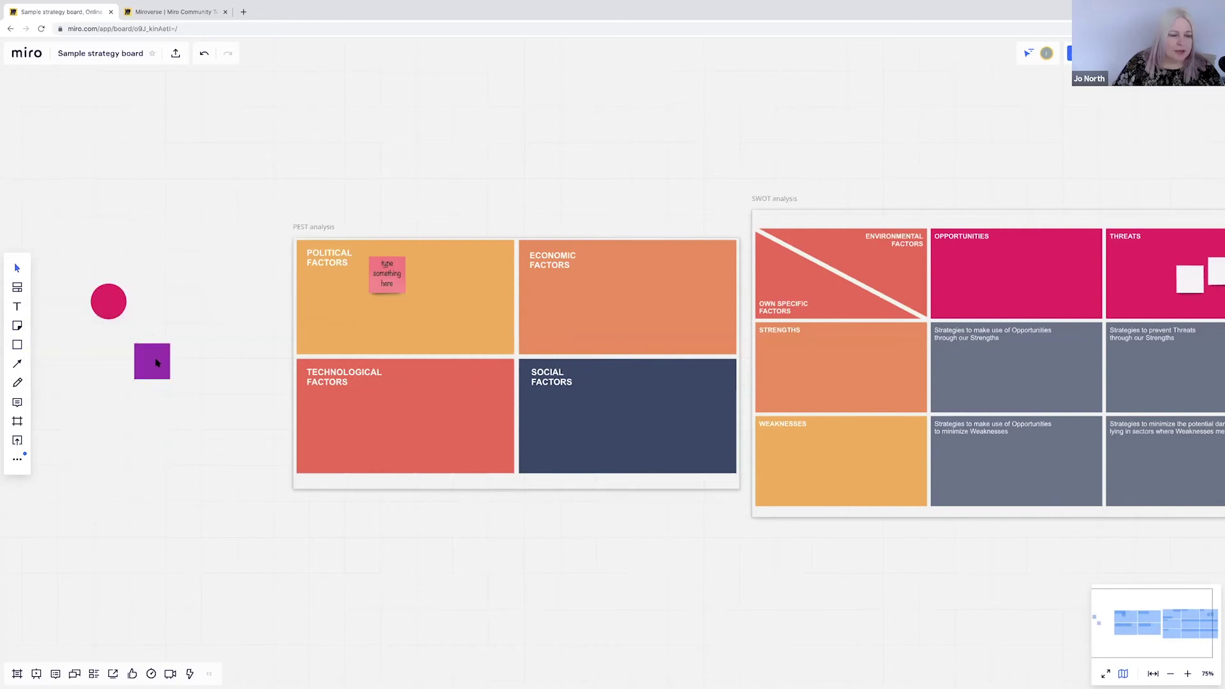
{"action": "left_click", "coordinate": [156, 359]}
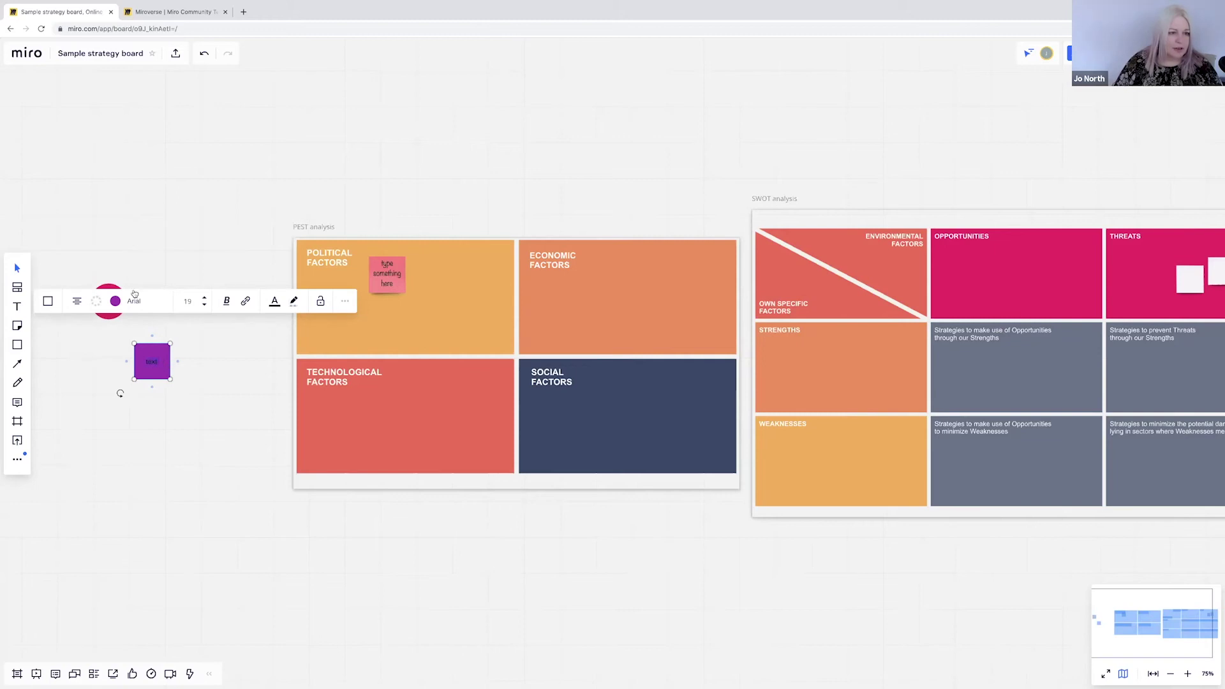
{"action": "left_click", "coordinate": [134, 302]}
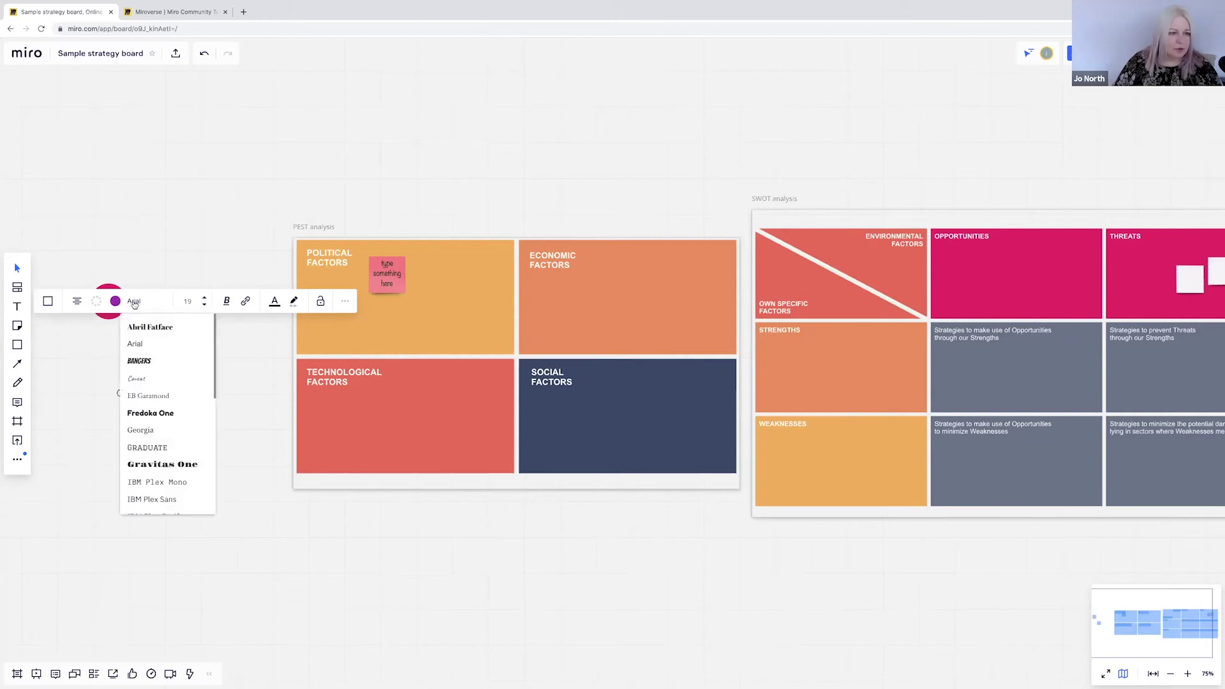
{"action": "left_click", "coordinate": [134, 304]}
{"action": "key", "text": "Escape"}
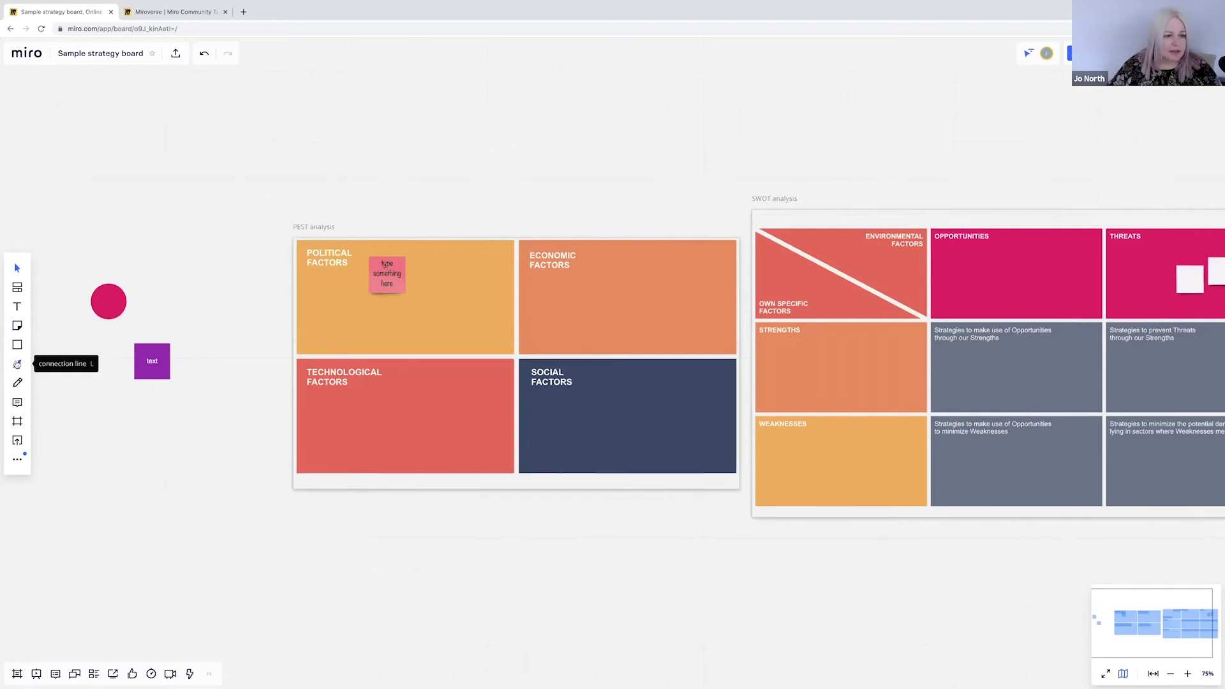
Move the purple square and the pink circle into Political Factors
{"action": "left_click_drag", "start_coordinate": [174, 374], "coordinate": [495, 326]}
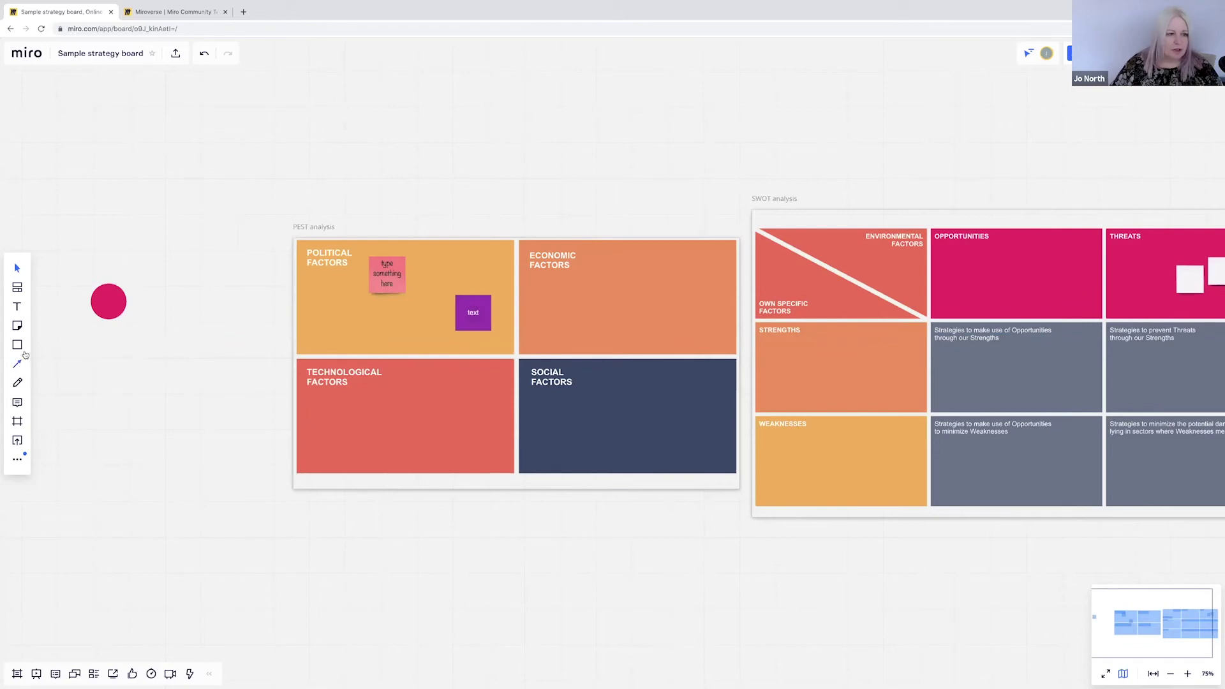
{"action": "left_click_drag", "start_coordinate": [118, 311], "coordinate": [374, 337]}
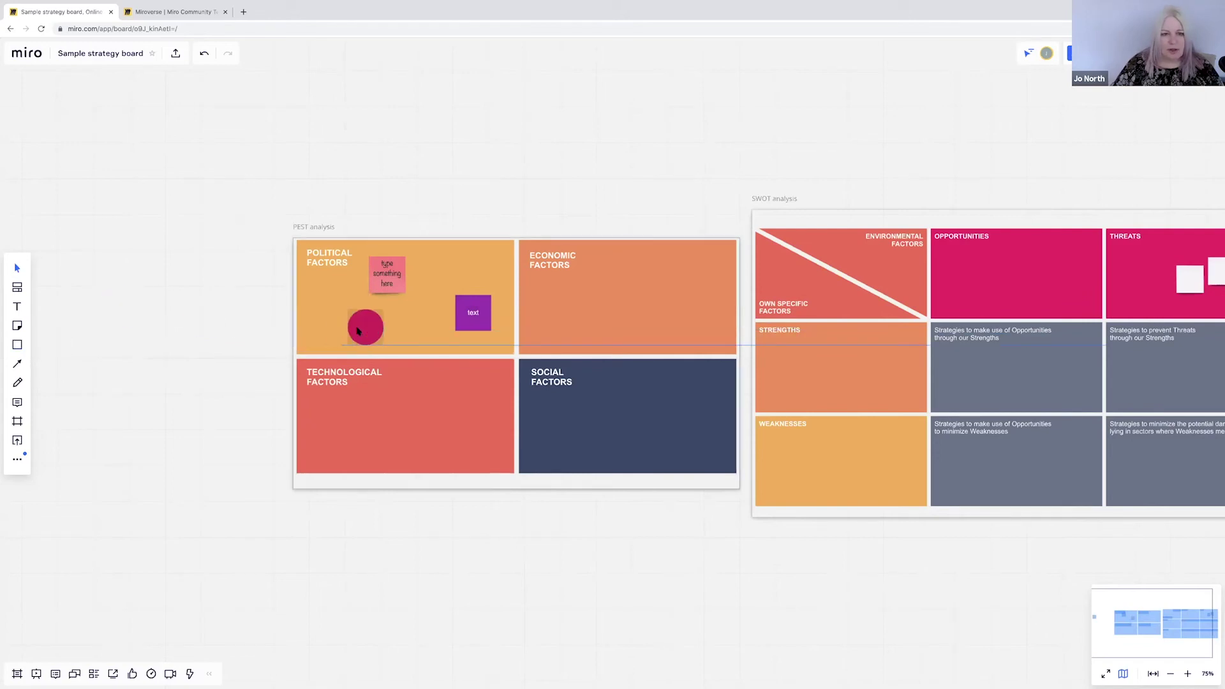
{"action": "left_click", "coordinate": [17, 366]}
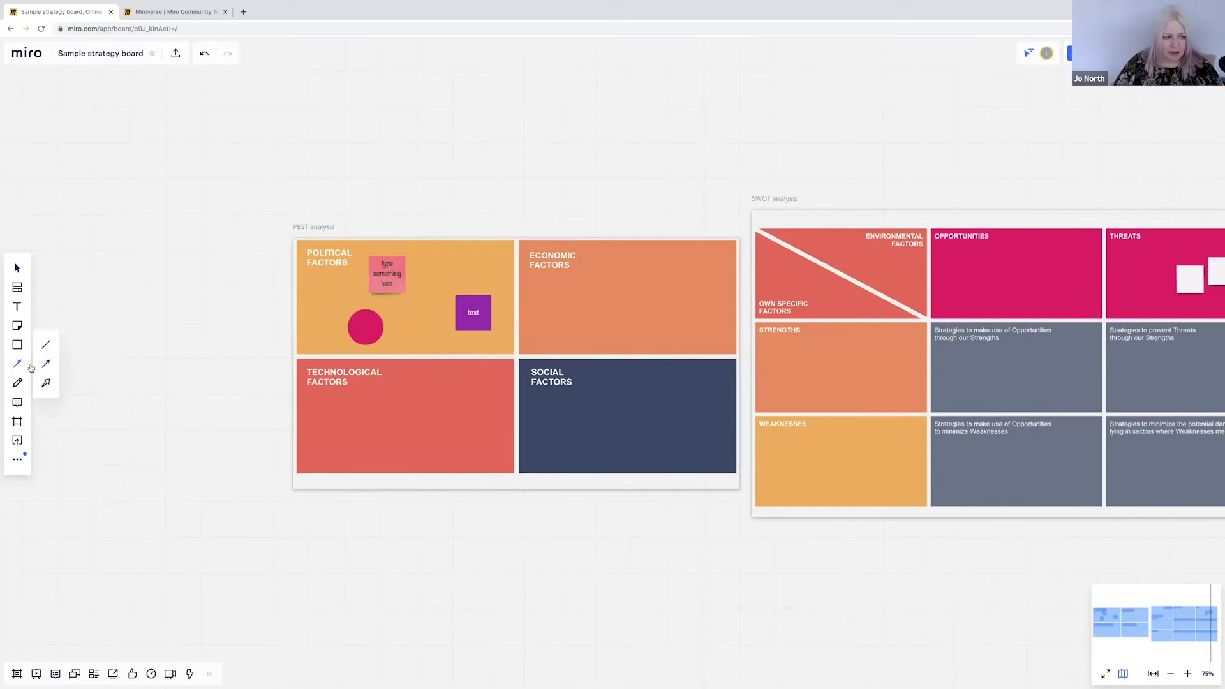
{"action": "key", "text": "ctrl+z"}
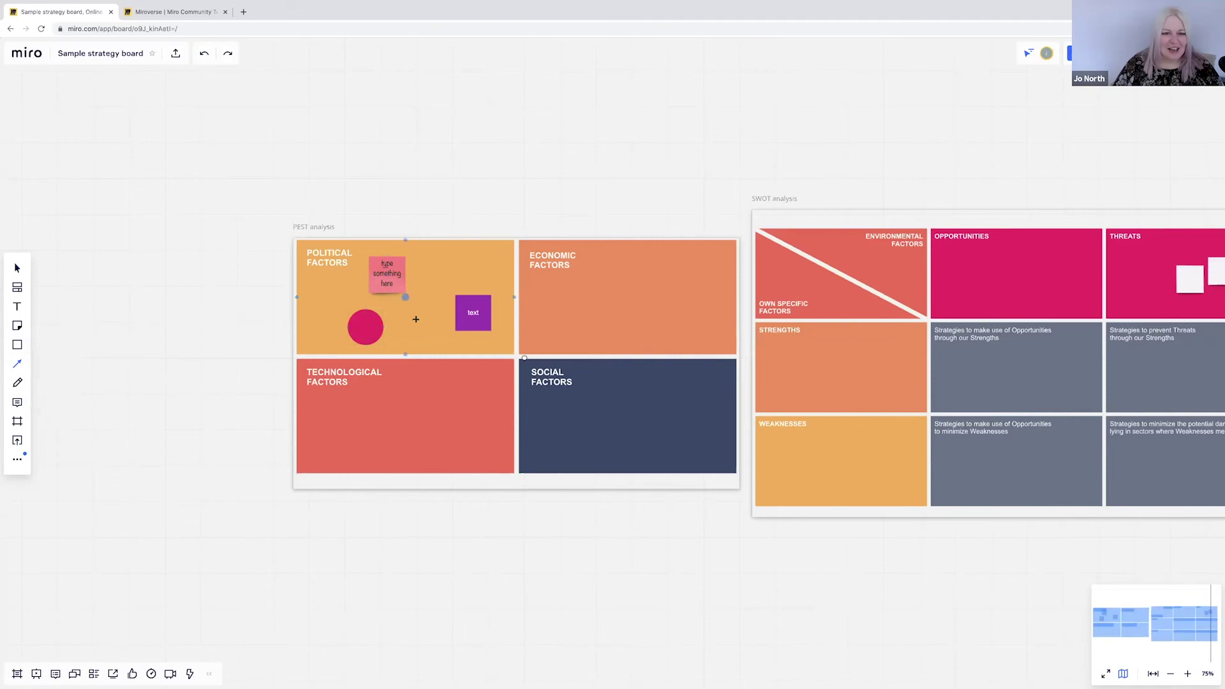
Connect the circle to the square, then move the square into Technological Factors
{"action": "left_click_drag", "start_coordinate": [377, 326], "coordinate": [461, 311]}
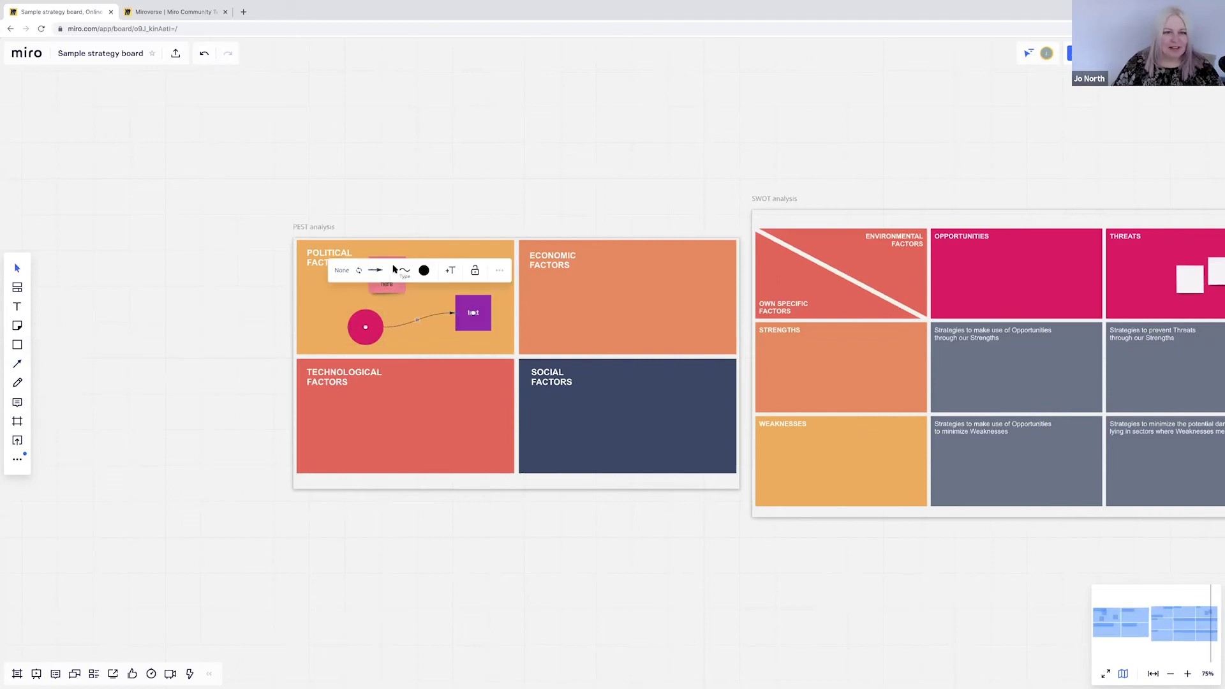
{"action": "left_click", "coordinate": [357, 194]}
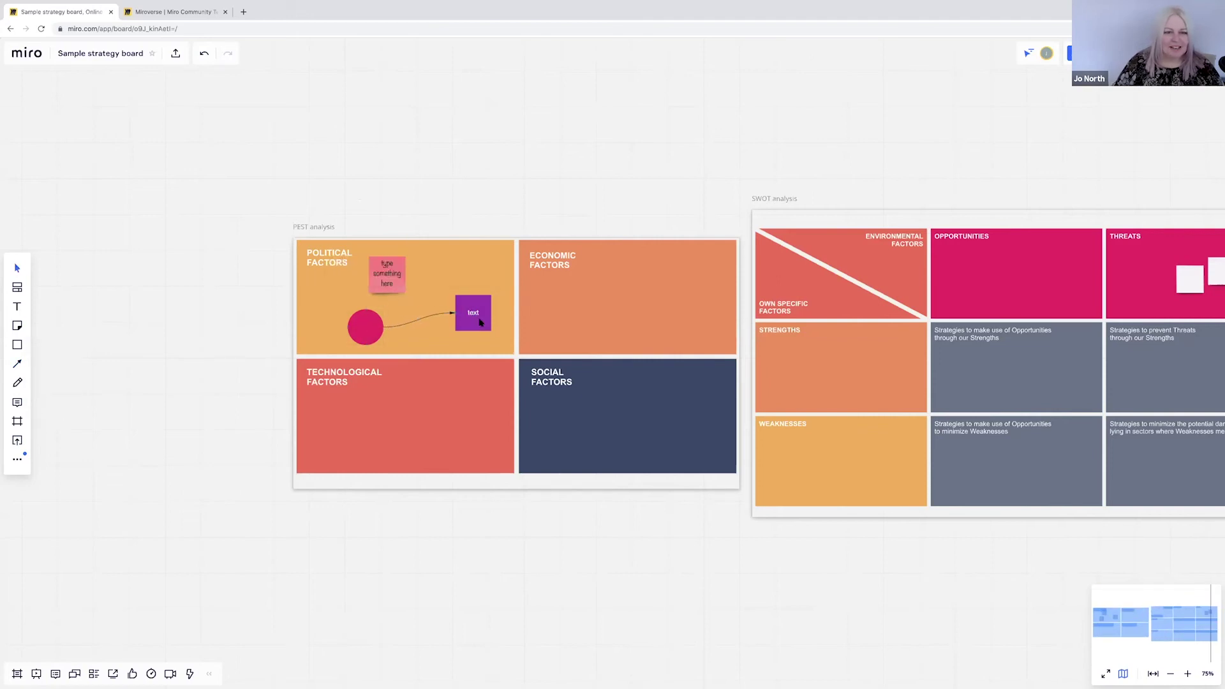
{"action": "left_click_drag", "start_coordinate": [483, 321], "coordinate": [429, 452]}
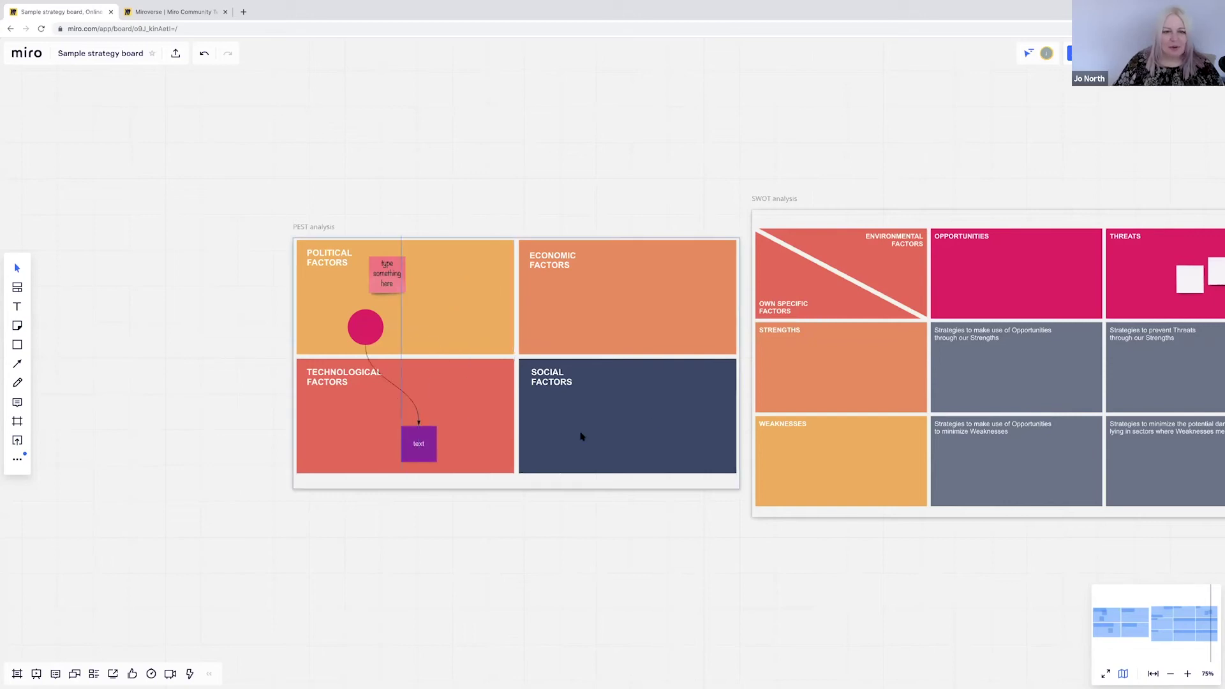
{"action": "left_click_drag", "start_coordinate": [652, 422], "coordinate": [469, 421]}
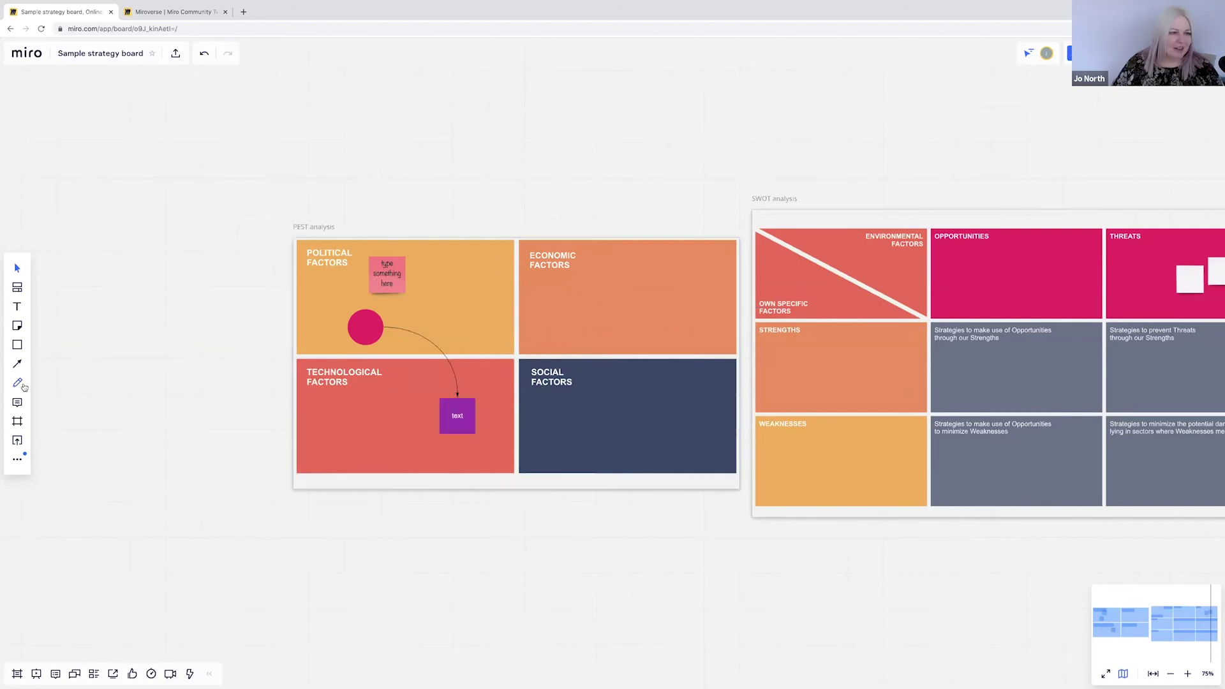
Review the Pen drawing options, then show the upload choices: My device, Upload via url, Saved files
{"action": "left_click", "coordinate": [26, 382]}
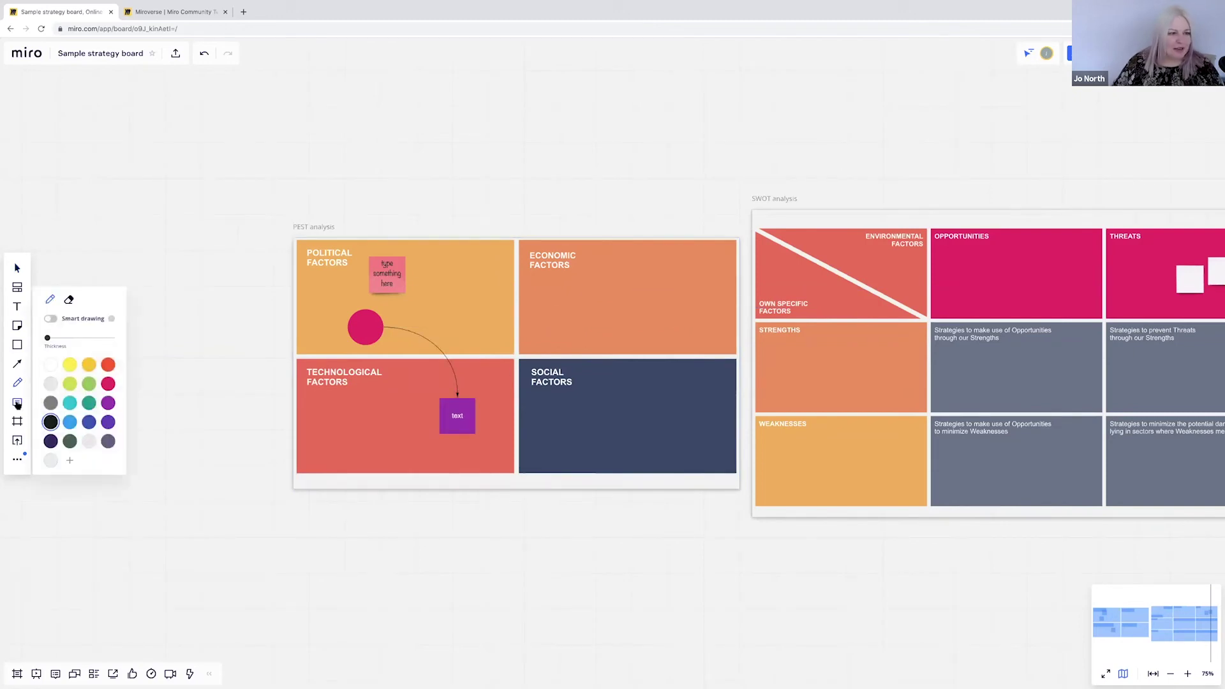
{"action": "left_click", "coordinate": [17, 401]}
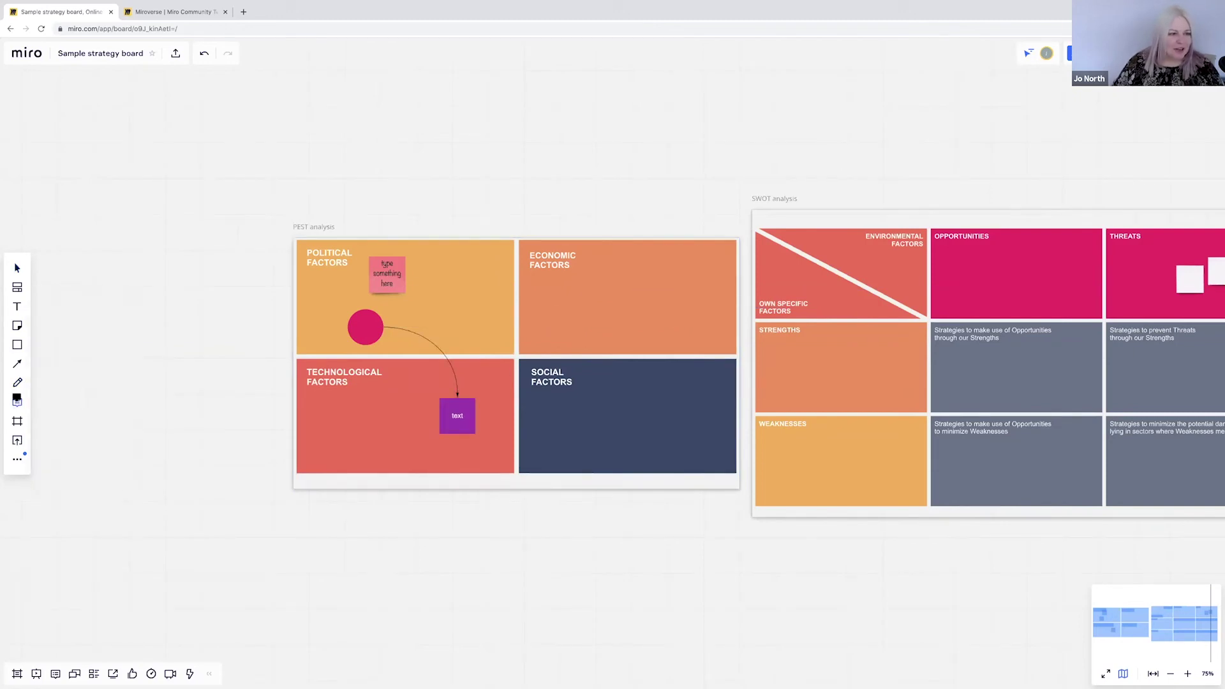
{"action": "left_click", "coordinate": [17, 442]}
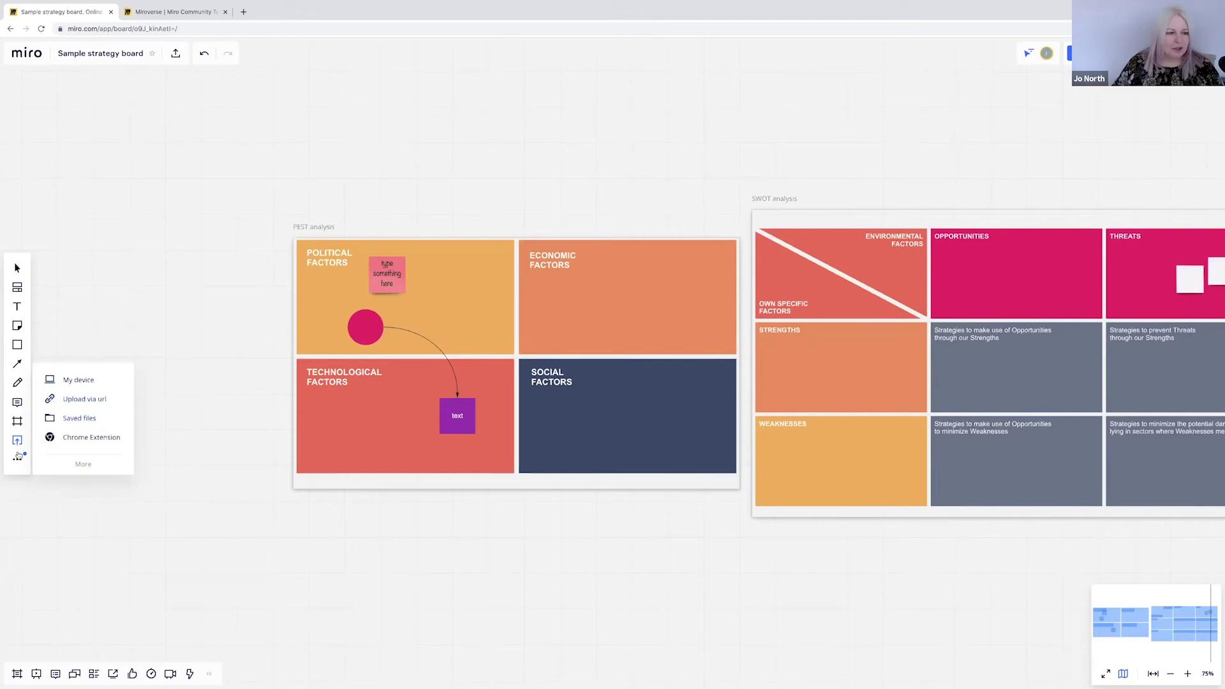
Search Google images for 'corona' and insert the second result onto the board
{"action": "left_click", "coordinate": [18, 463]}
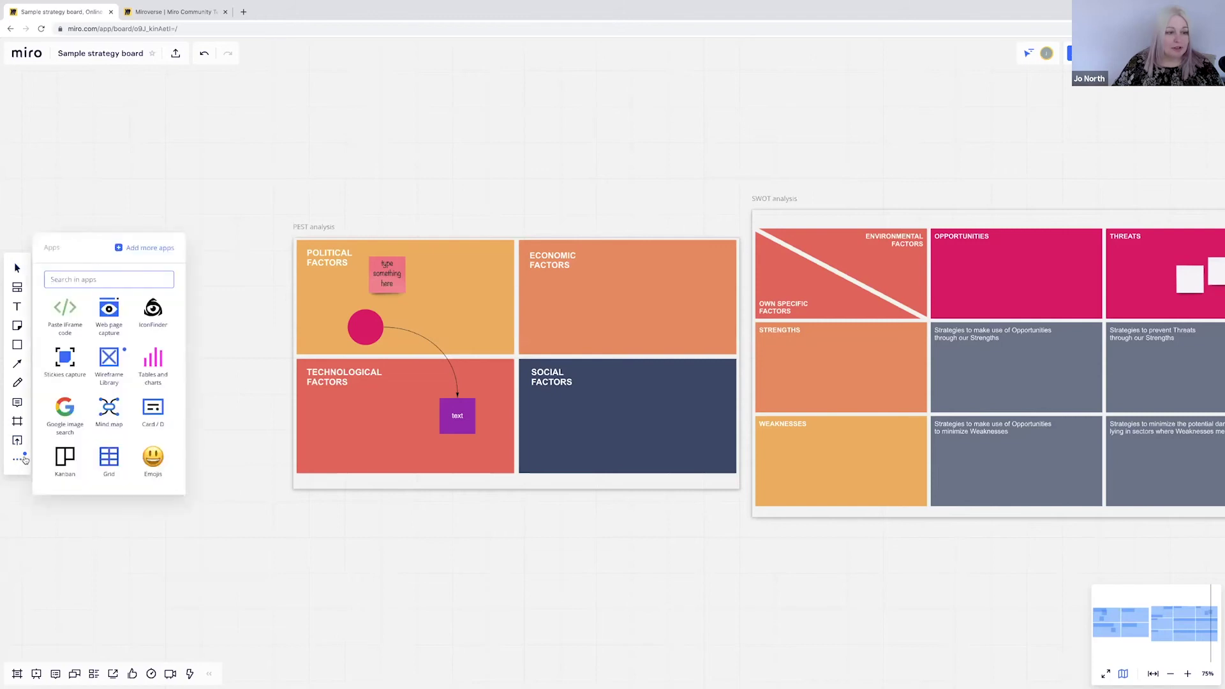
{"action": "left_click", "coordinate": [72, 416]}
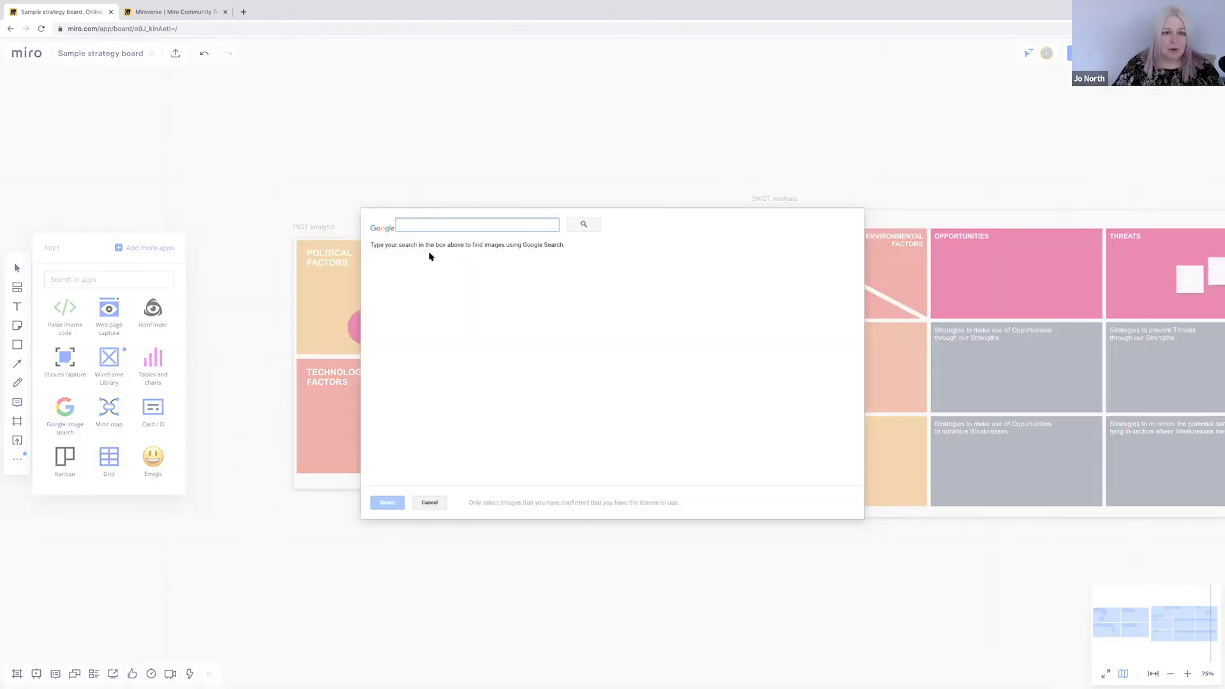
{"action": "left_click", "coordinate": [433, 227]}
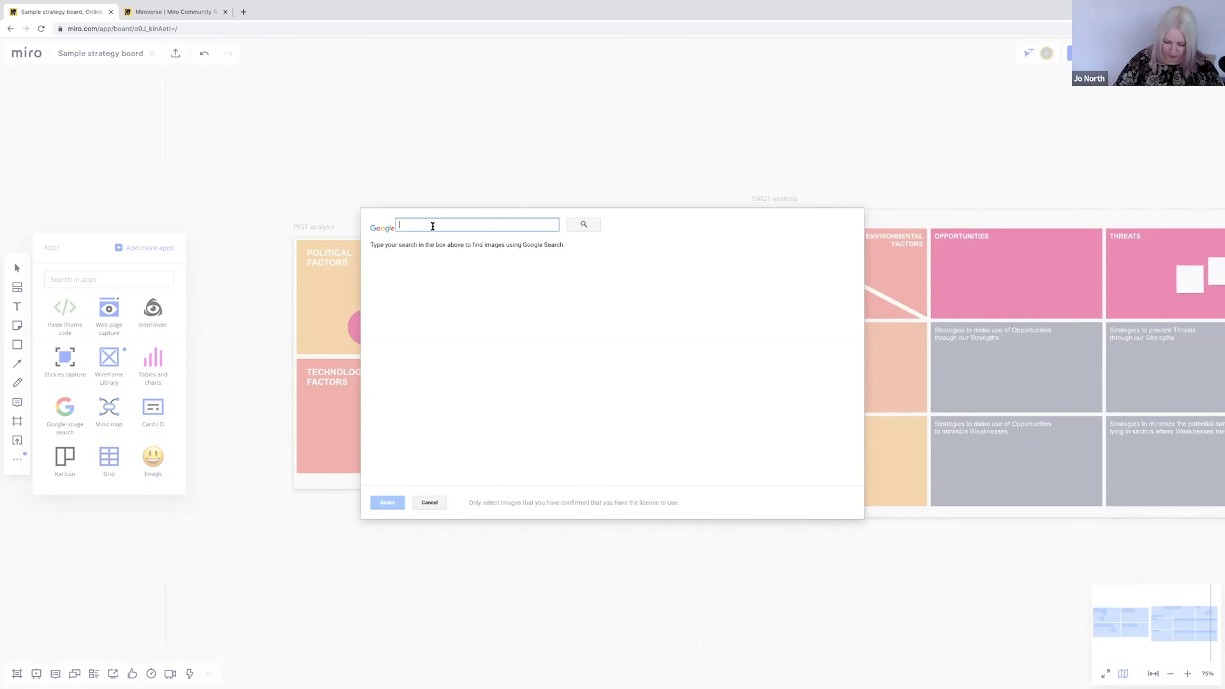
{"action": "type", "text": "corona virus"}
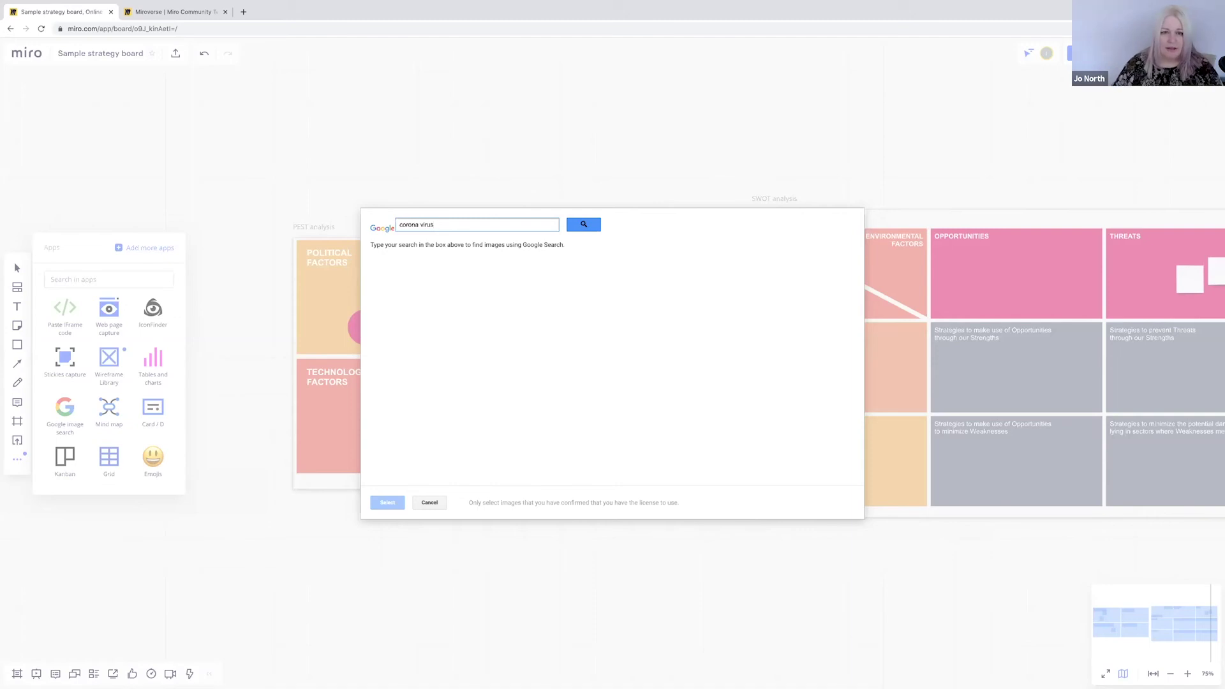
{"action": "left_click", "coordinate": [585, 226]}
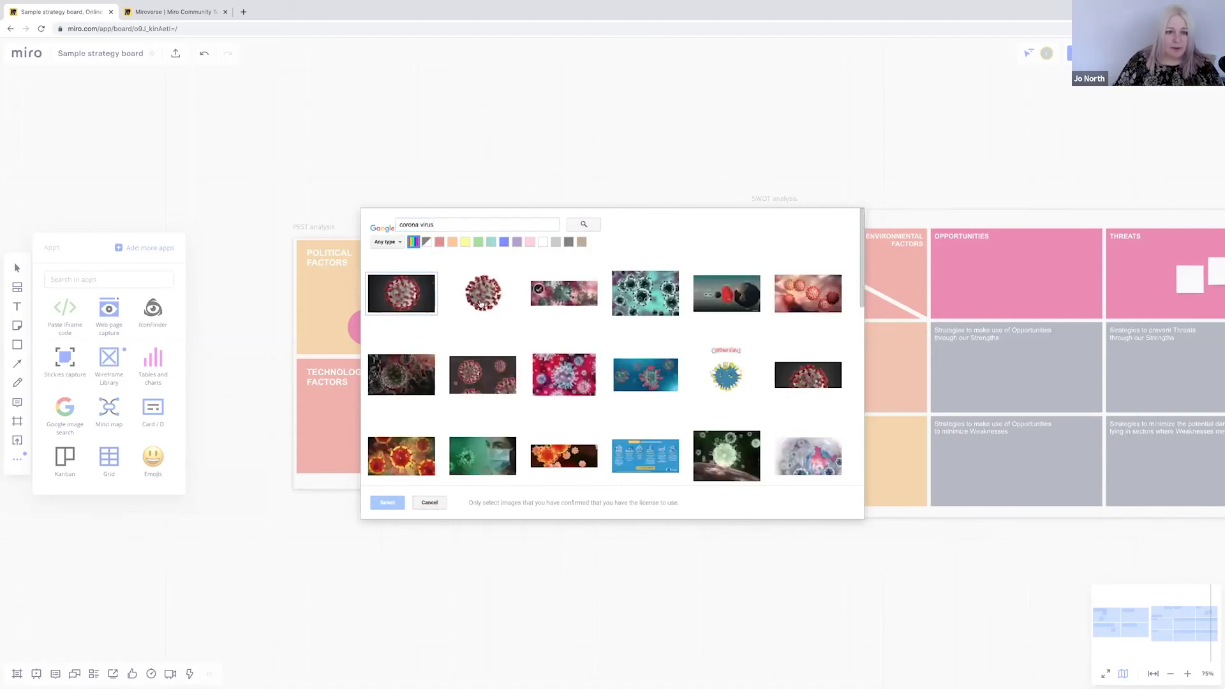
{"action": "left_click", "coordinate": [472, 297]}
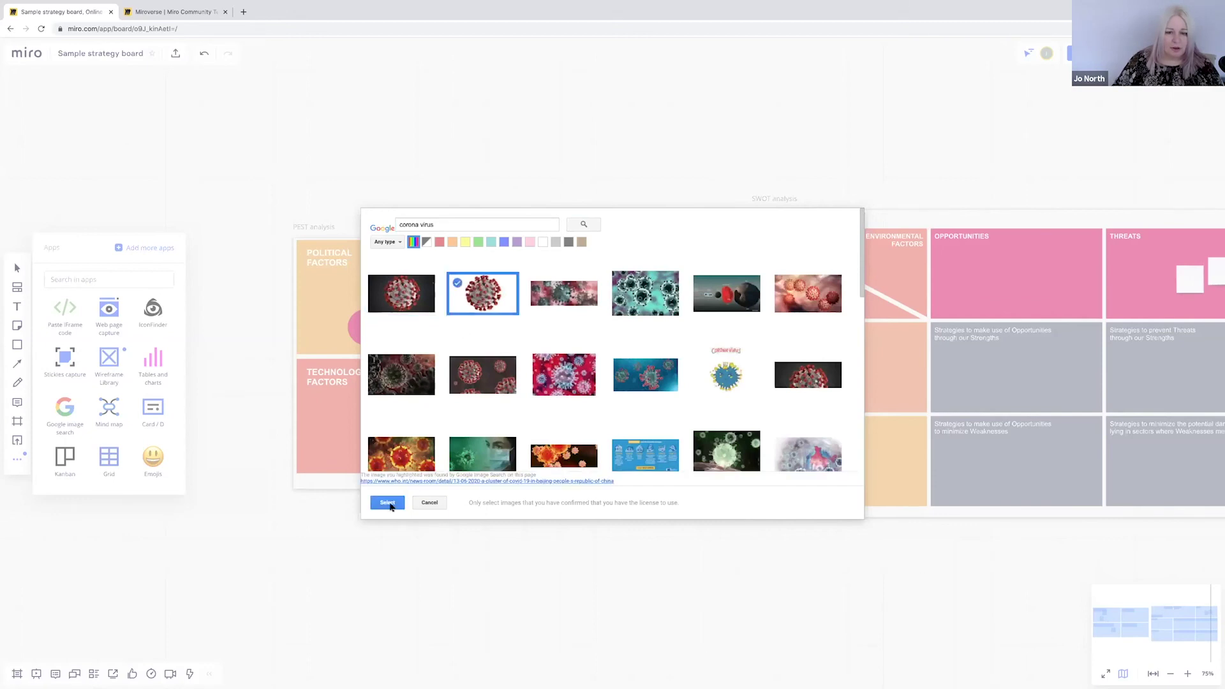
{"action": "left_click", "coordinate": [387, 503]}
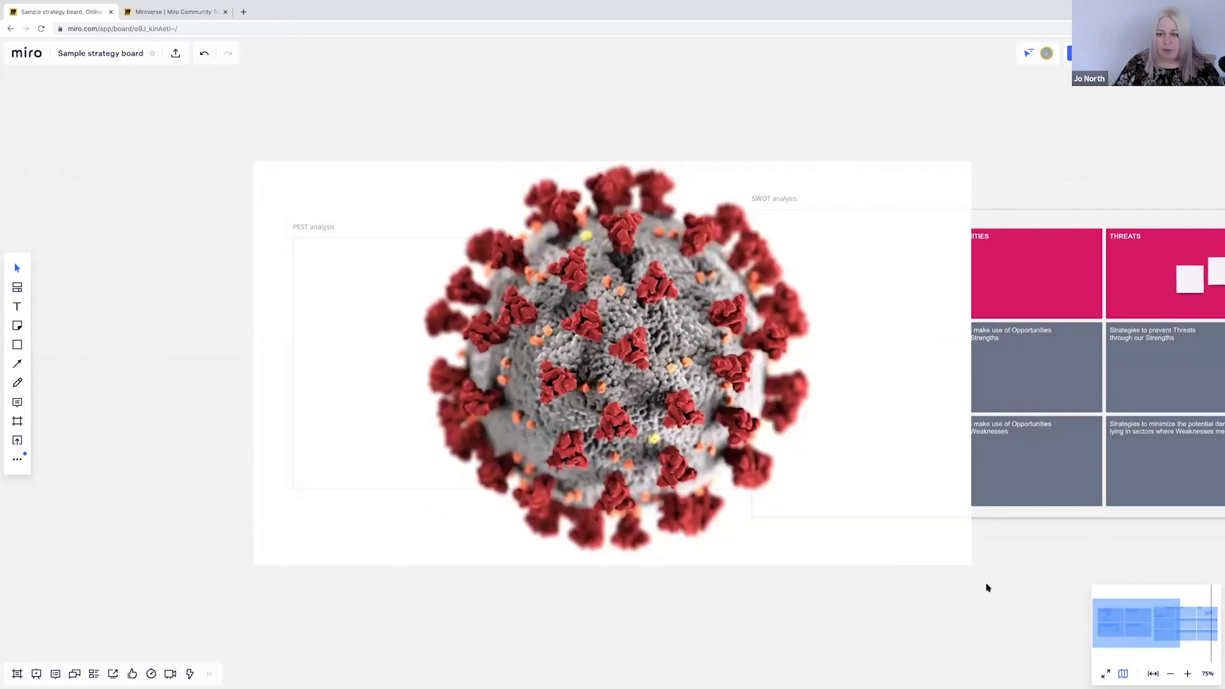
Shrink the coronavirus image and move it to where the four PEST quadrants meet
{"action": "left_click", "coordinate": [973, 566]}
{"action": "left_click_drag", "start_coordinate": [972, 565], "coordinate": [358, 268]}
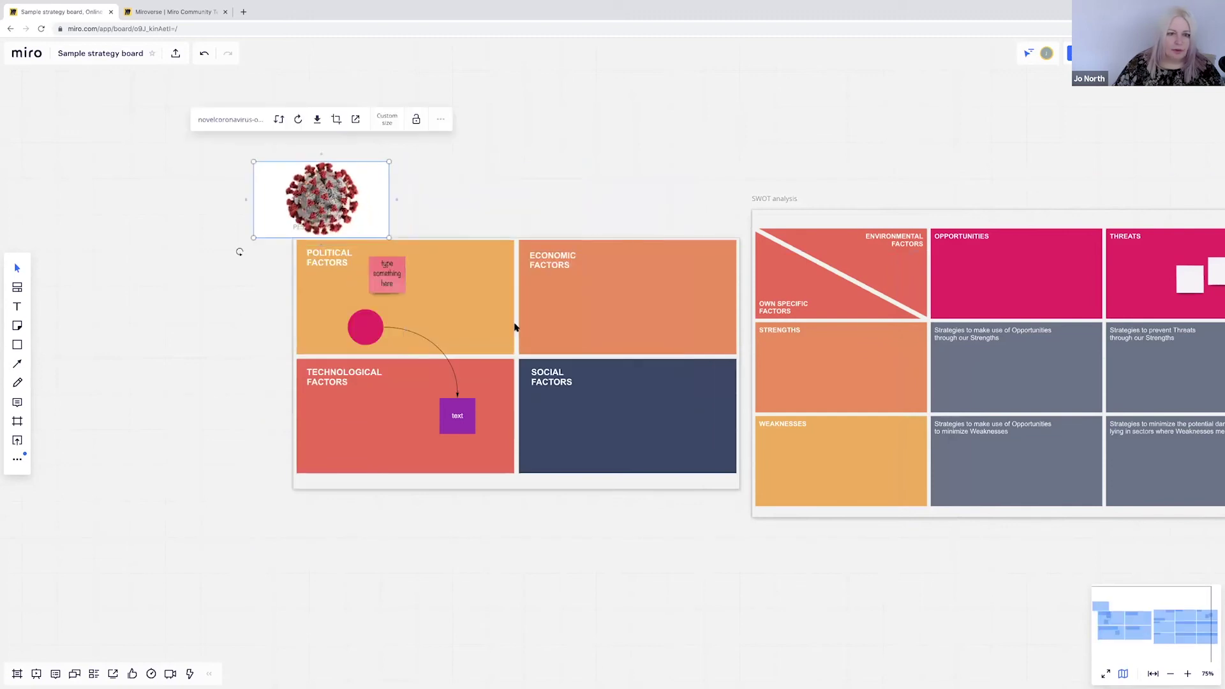
{"action": "left_click_drag", "start_coordinate": [371, 216], "coordinate": [572, 376]}
{"action": "left_click", "coordinate": [619, 528]}
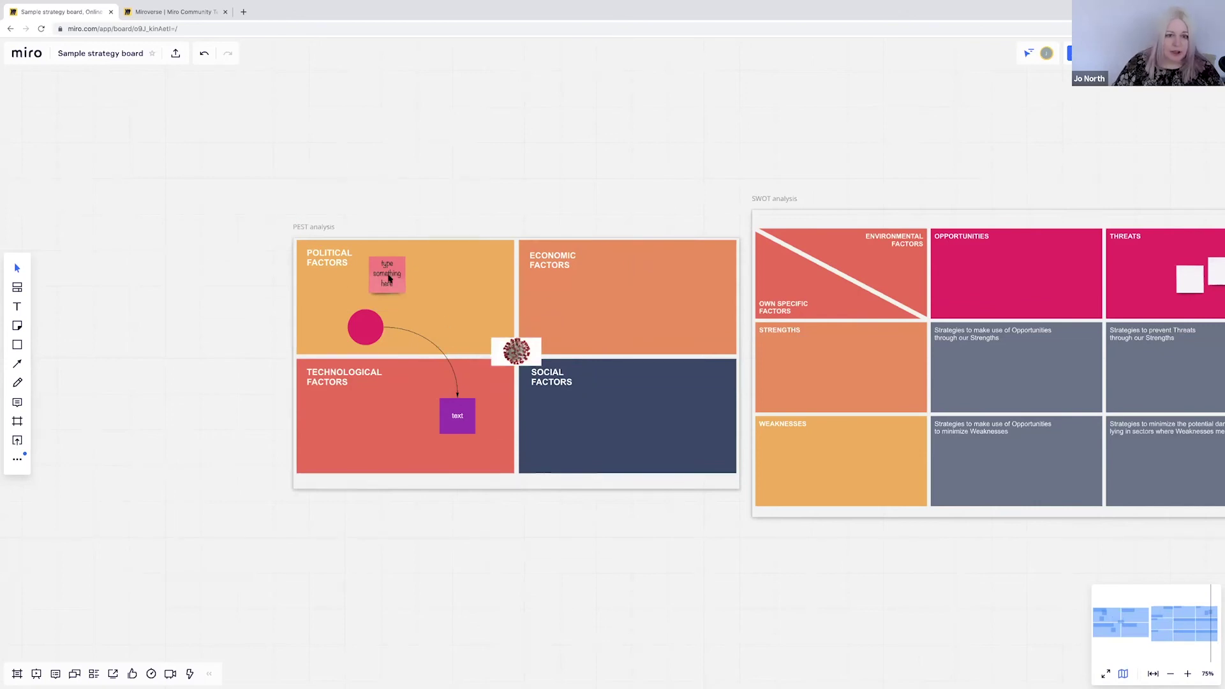
Zoom in and out to check the image placement, ending close on the PEST frame
{"action": "left_click", "coordinate": [1188, 676]}
{"action": "left_click", "coordinate": [1188, 675]}
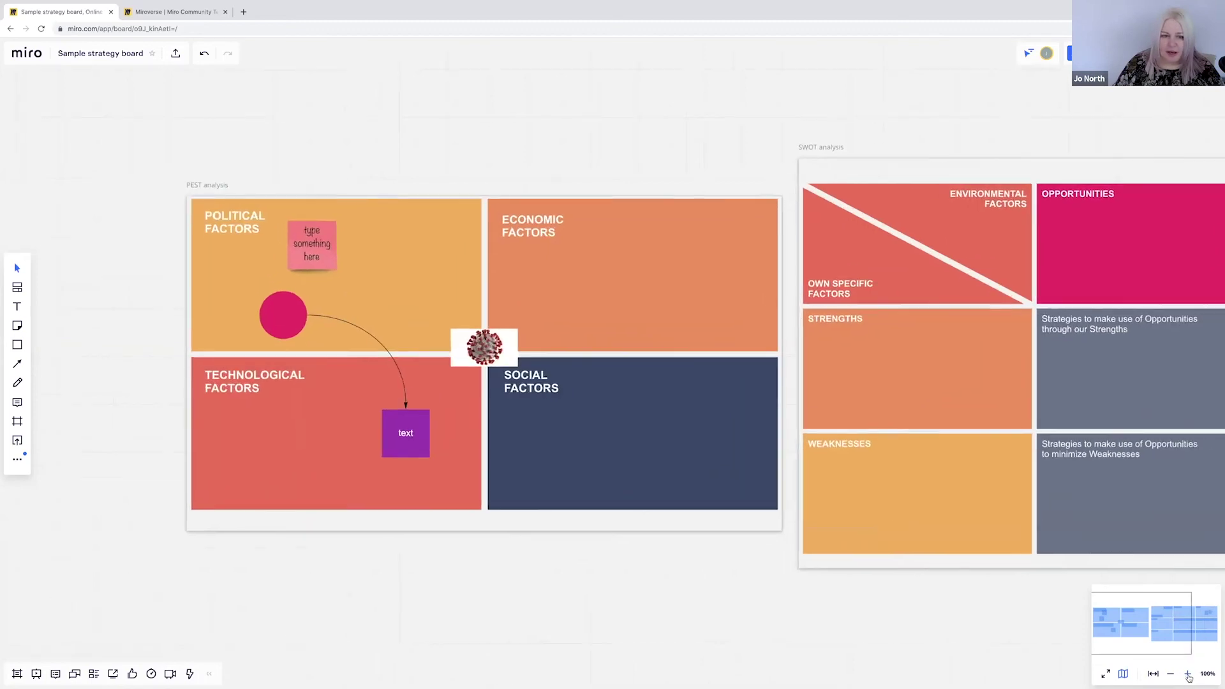
{"action": "left_click", "coordinate": [1189, 675]}
{"action": "left_click", "coordinate": [1189, 675]}
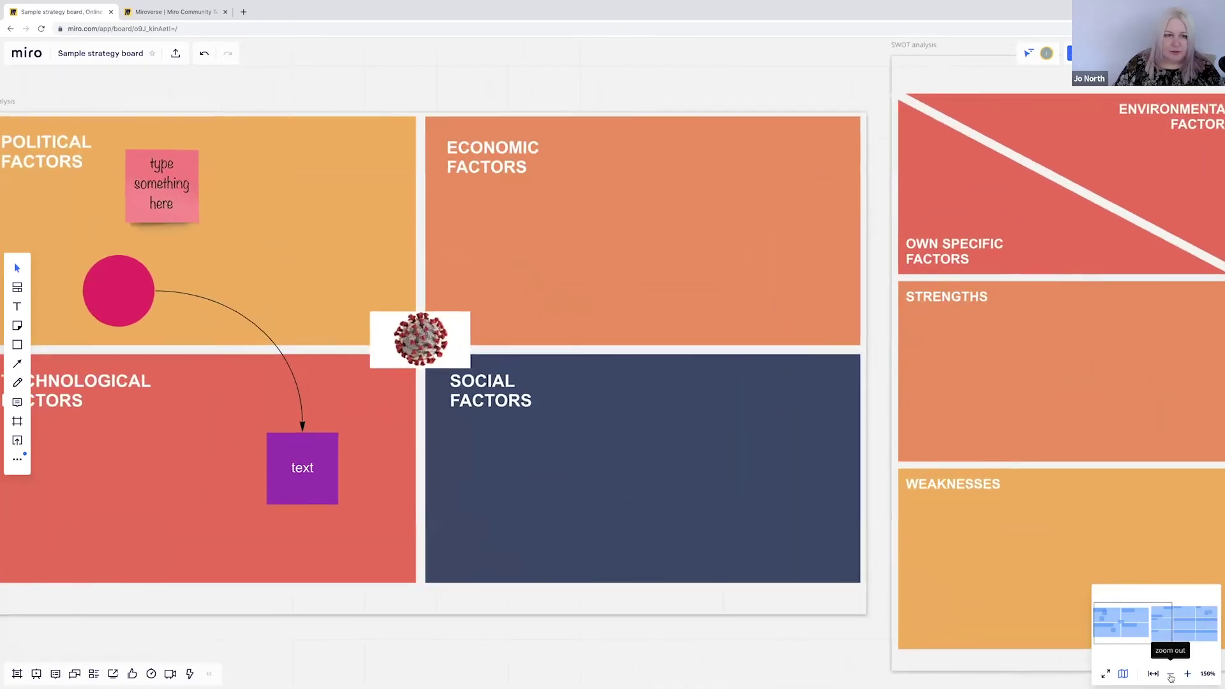
{"action": "left_click", "coordinate": [1172, 676]}
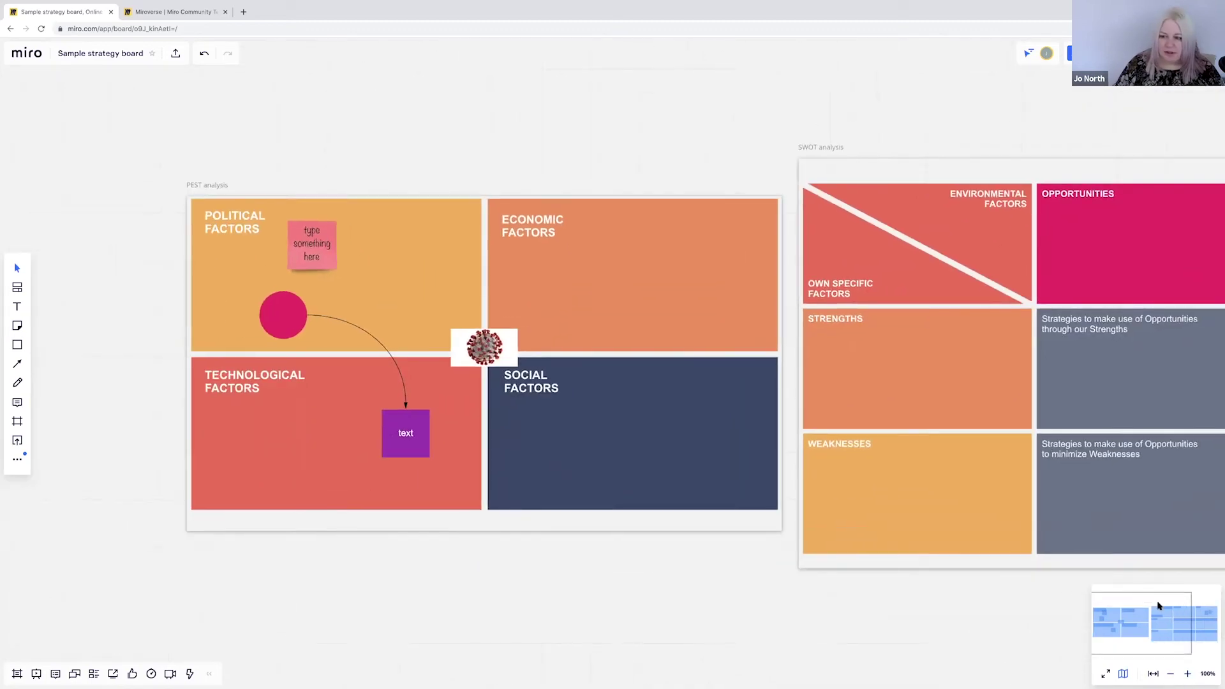
{"action": "left_click", "coordinate": [1170, 674]}
{"action": "left_click", "coordinate": [1171, 674]}
{"action": "left_click", "coordinate": [1171, 674]}
{"action": "left_click", "coordinate": [1170, 674]}
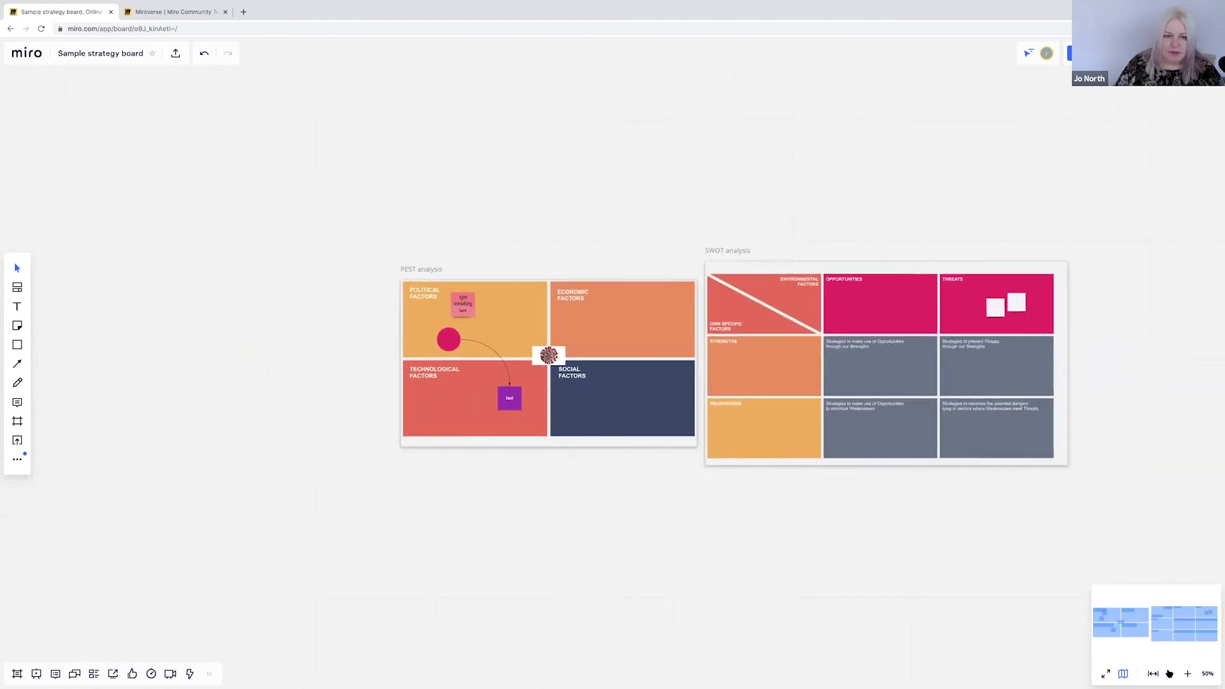
{"action": "left_click", "coordinate": [1171, 674]}
{"action": "left_click", "coordinate": [1170, 674]}
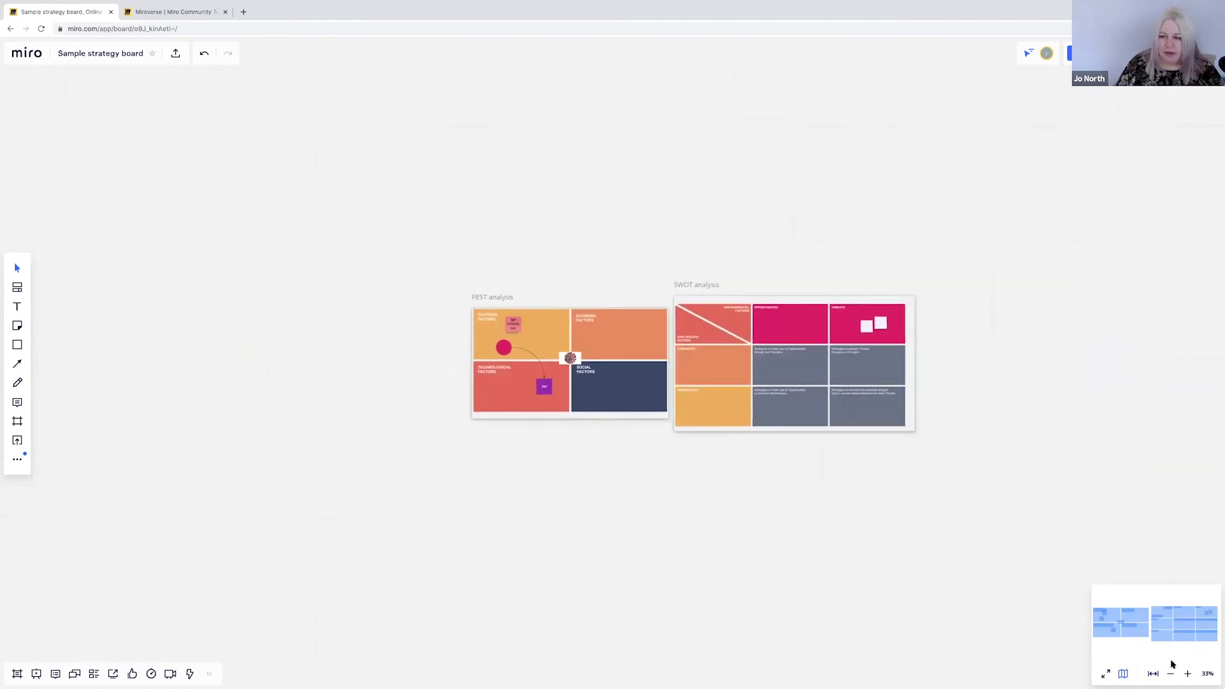
{"action": "left_click", "coordinate": [1188, 673]}
{"action": "left_click", "coordinate": [1187, 674]}
{"action": "left_click", "coordinate": [1188, 674]}
{"action": "left_click", "coordinate": [1188, 673]}
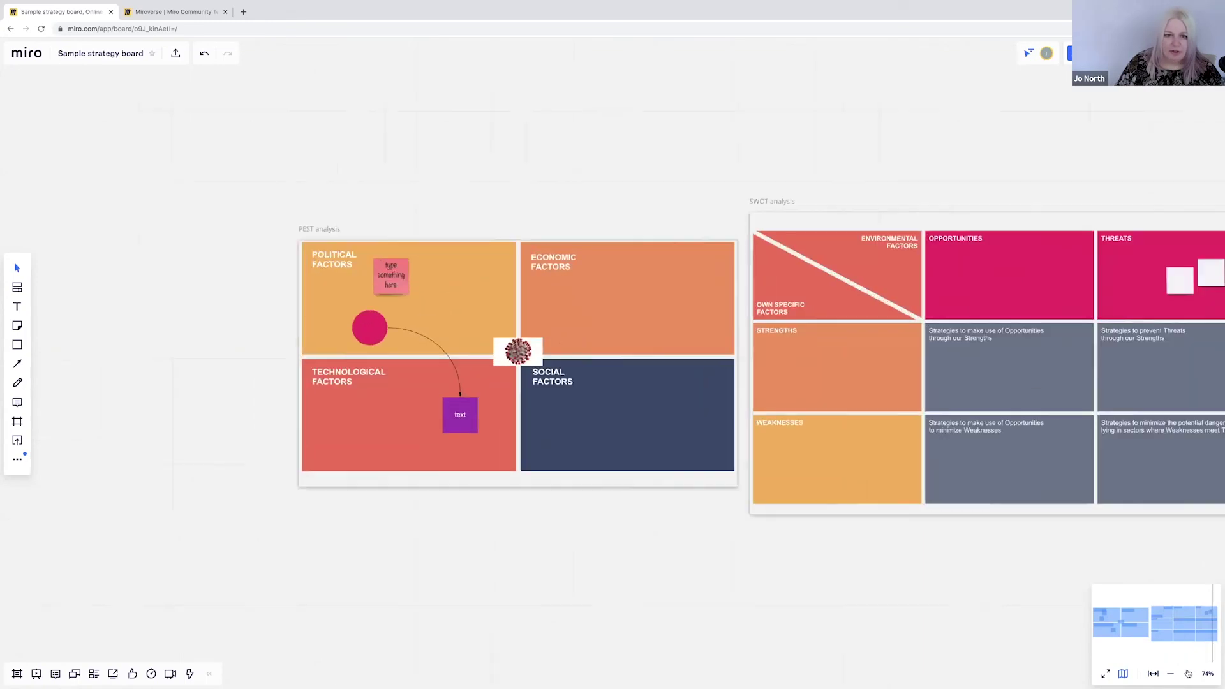
{"action": "left_click", "coordinate": [1188, 674]}
{"action": "left_click", "coordinate": [1188, 674]}
{"action": "left_click", "coordinate": [1188, 673]}
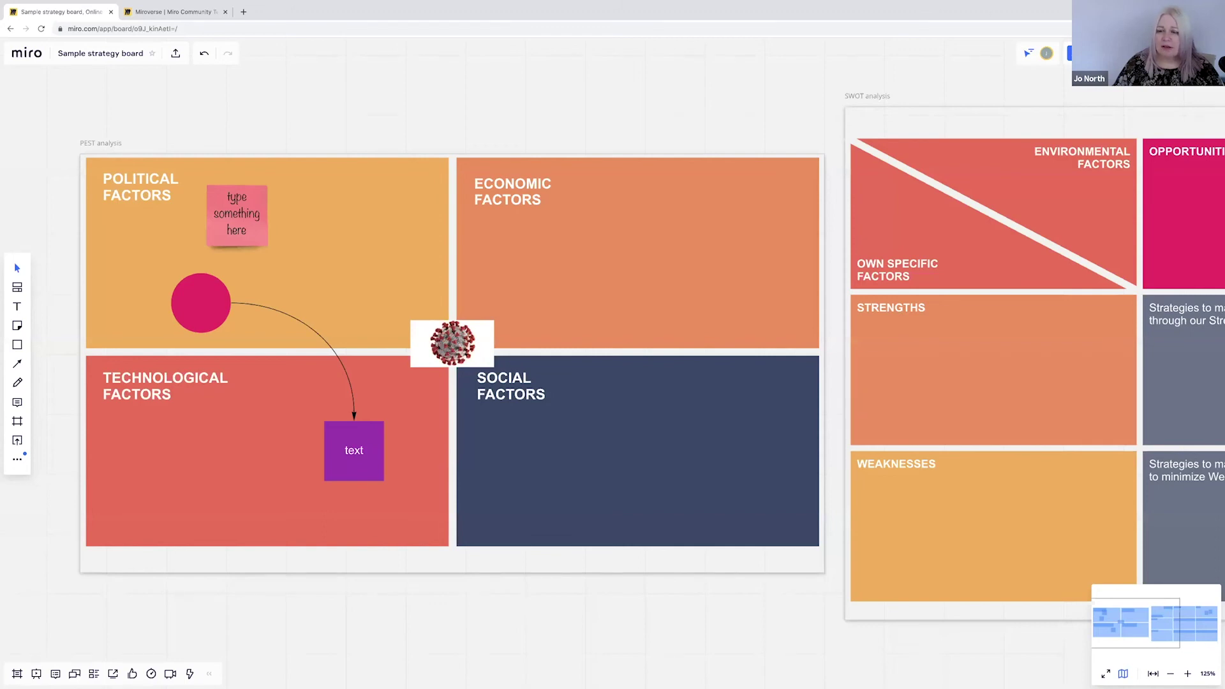
Set 'Anyone with the link' to Can edit and copy the board link
{"action": "left_click", "coordinate": [1088, 53]}
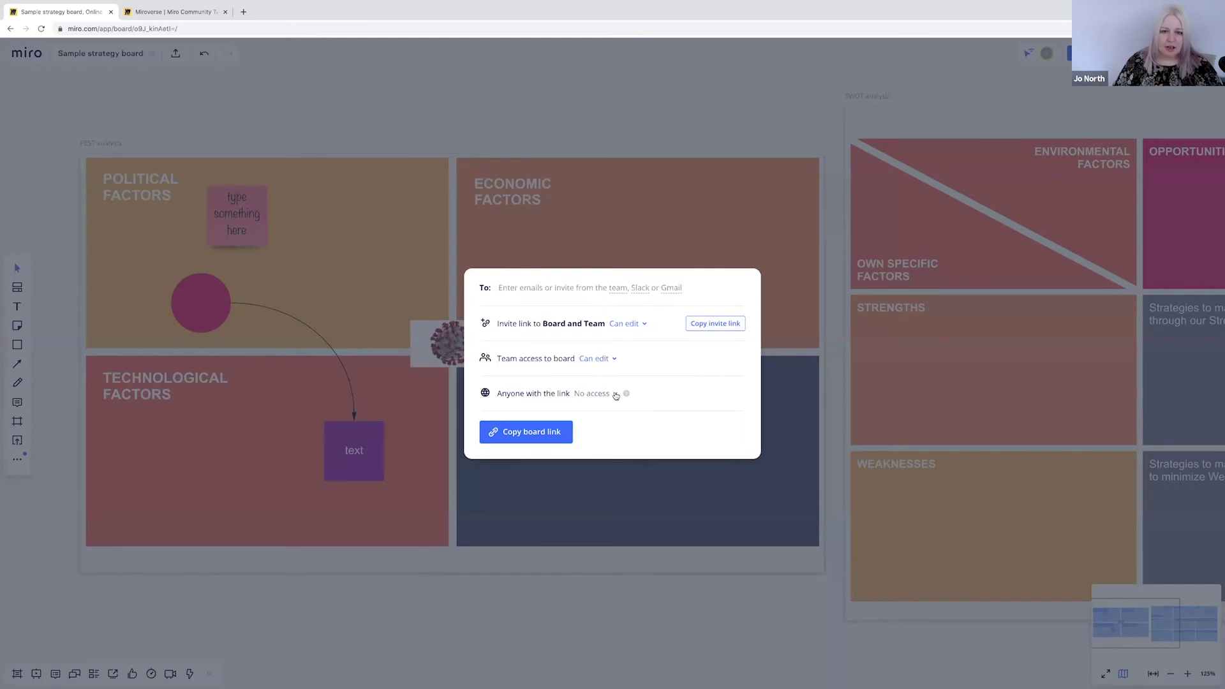
{"action": "left_click", "coordinate": [615, 394]}
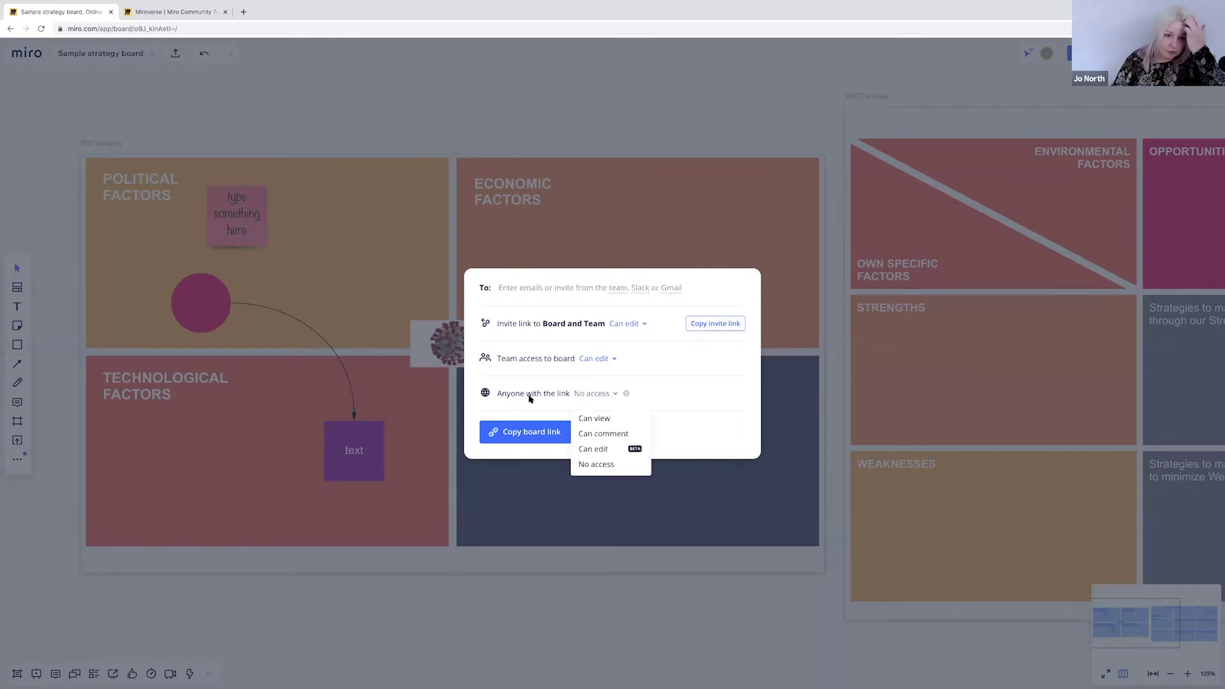
{"action": "left_click", "coordinate": [594, 450]}
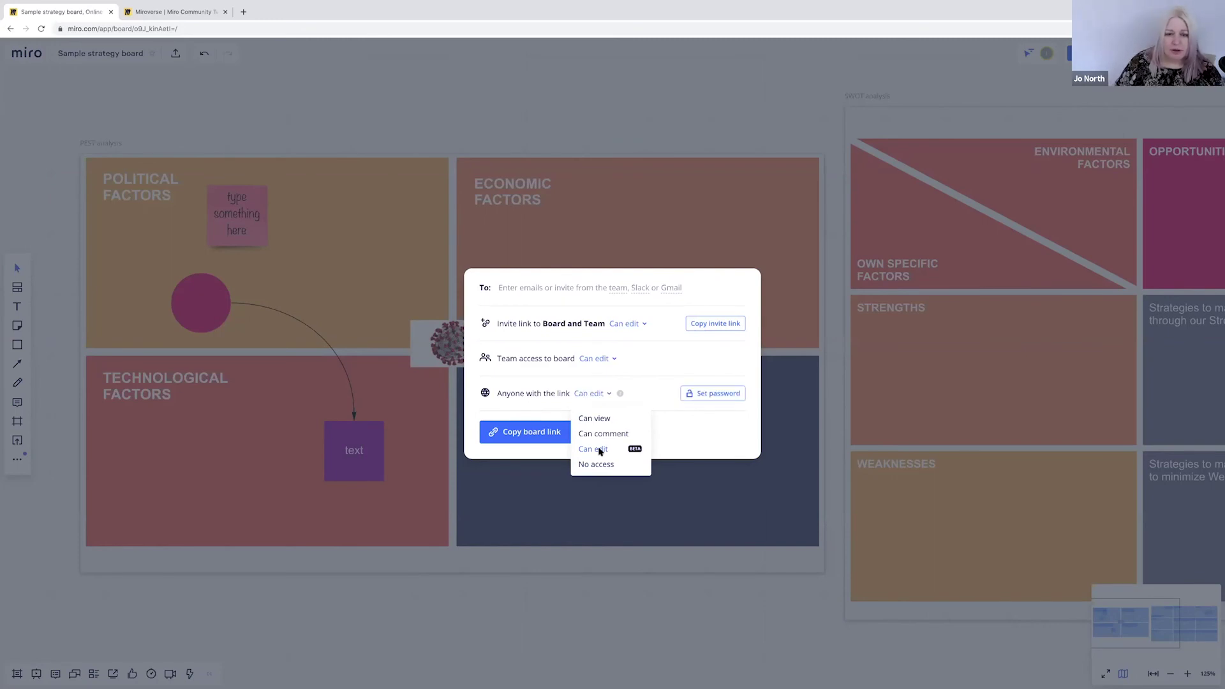
{"action": "left_click", "coordinate": [556, 438]}
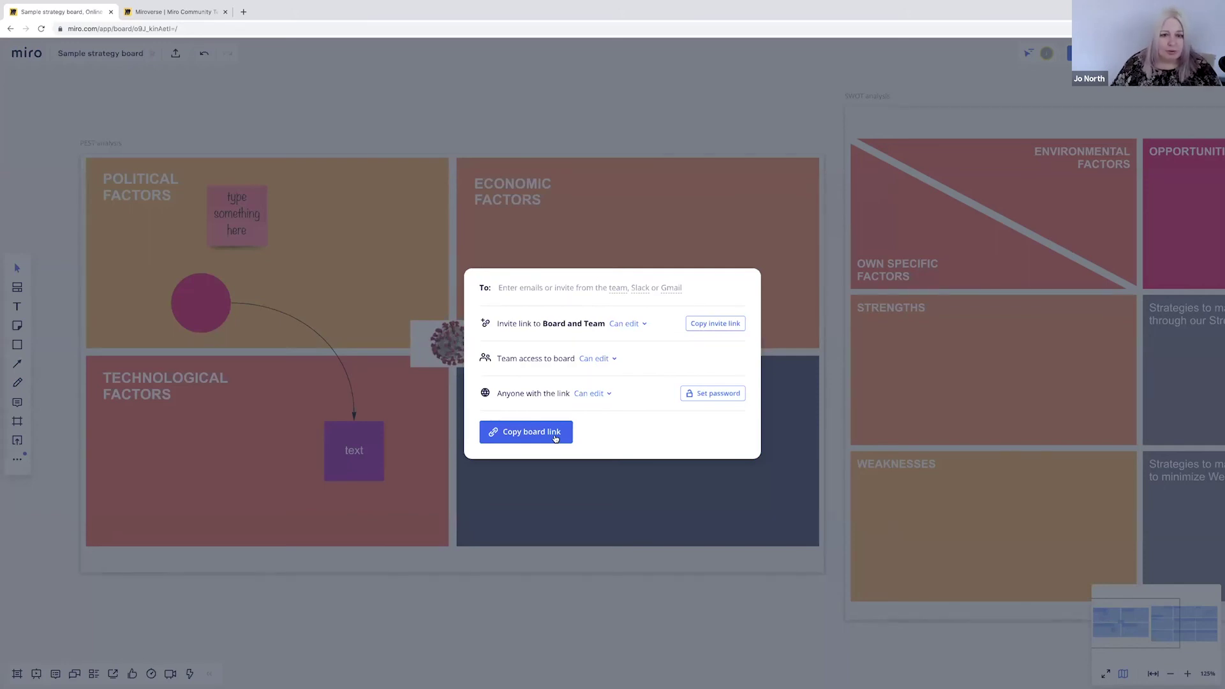
{"action": "left_click", "coordinate": [657, 119]}
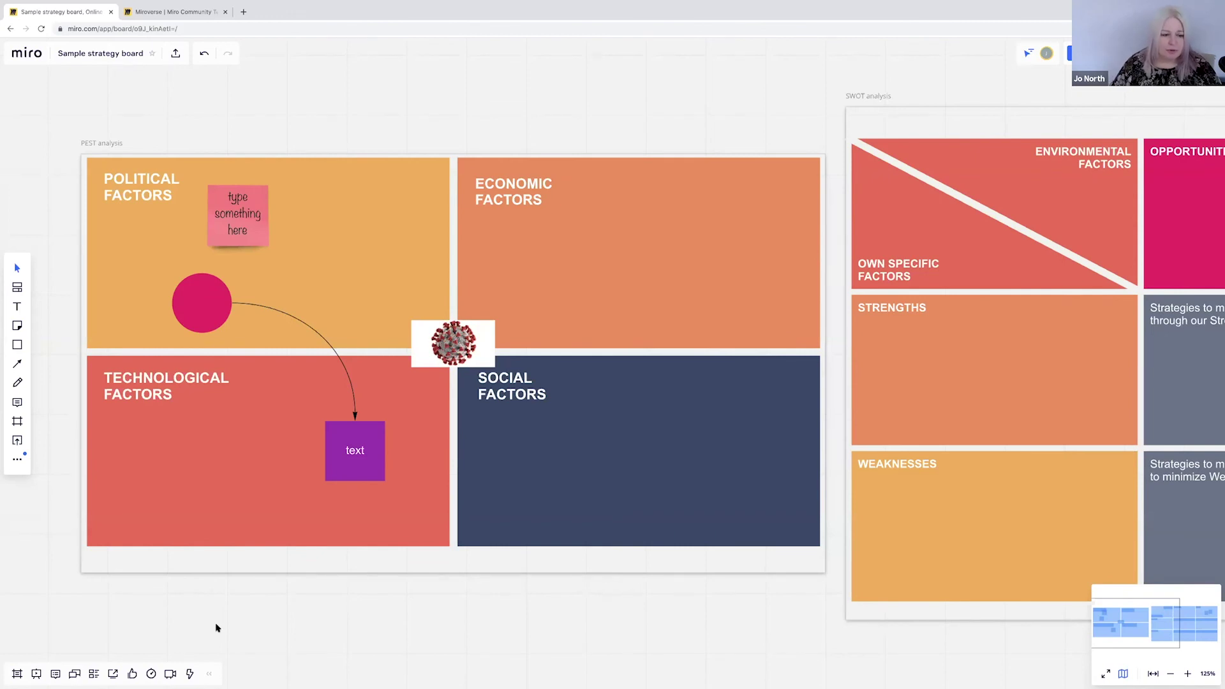
Start a 15-minute countdown timer on the board
{"action": "scroll", "coordinate": [215, 629], "scroll_direction": "right", "scroll_amount": 2}
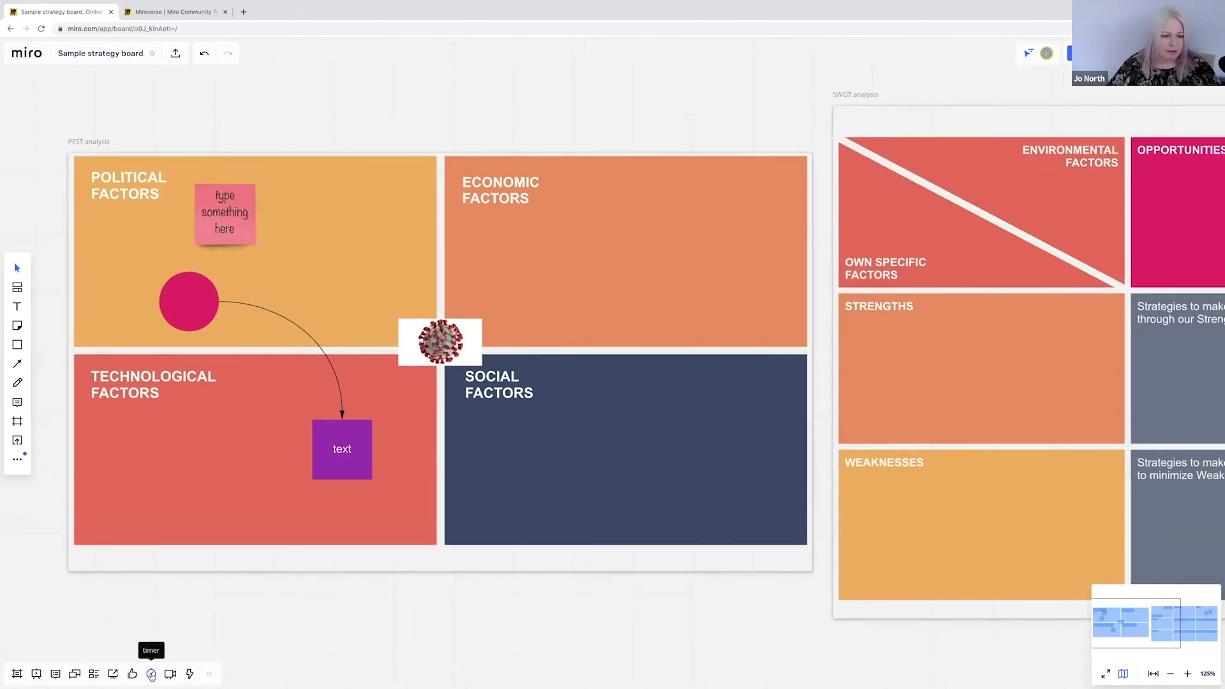
{"action": "left_click", "coordinate": [151, 675]}
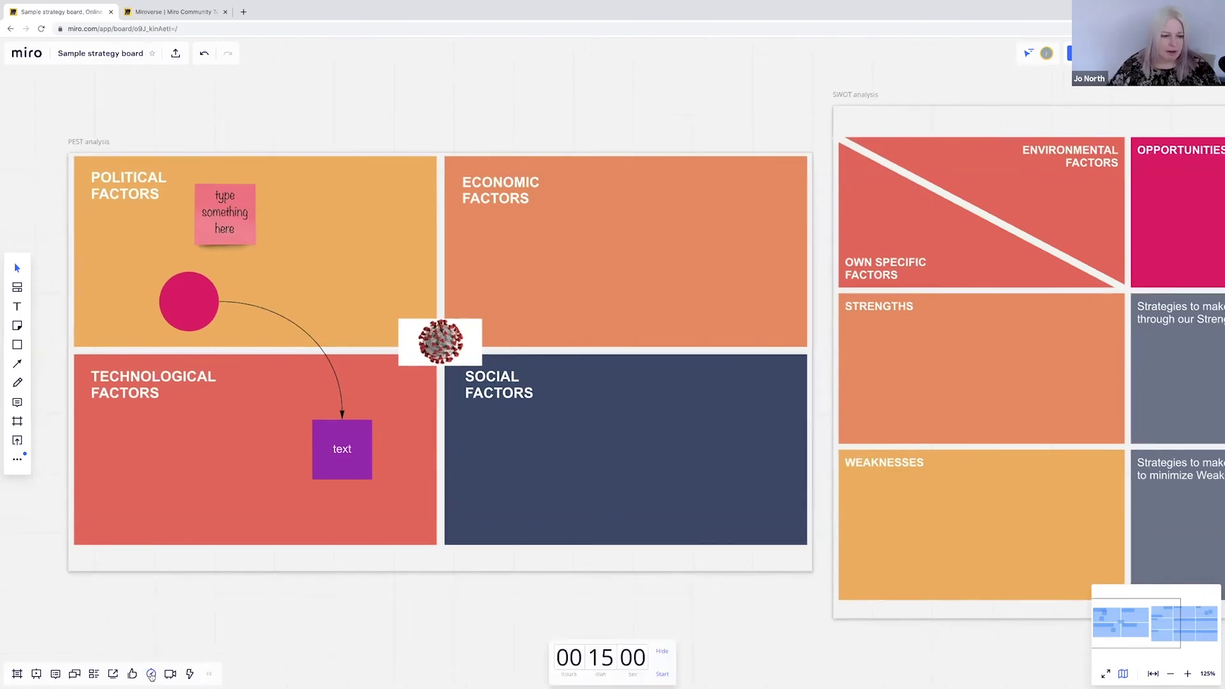
{"action": "left_click", "coordinate": [663, 675]}
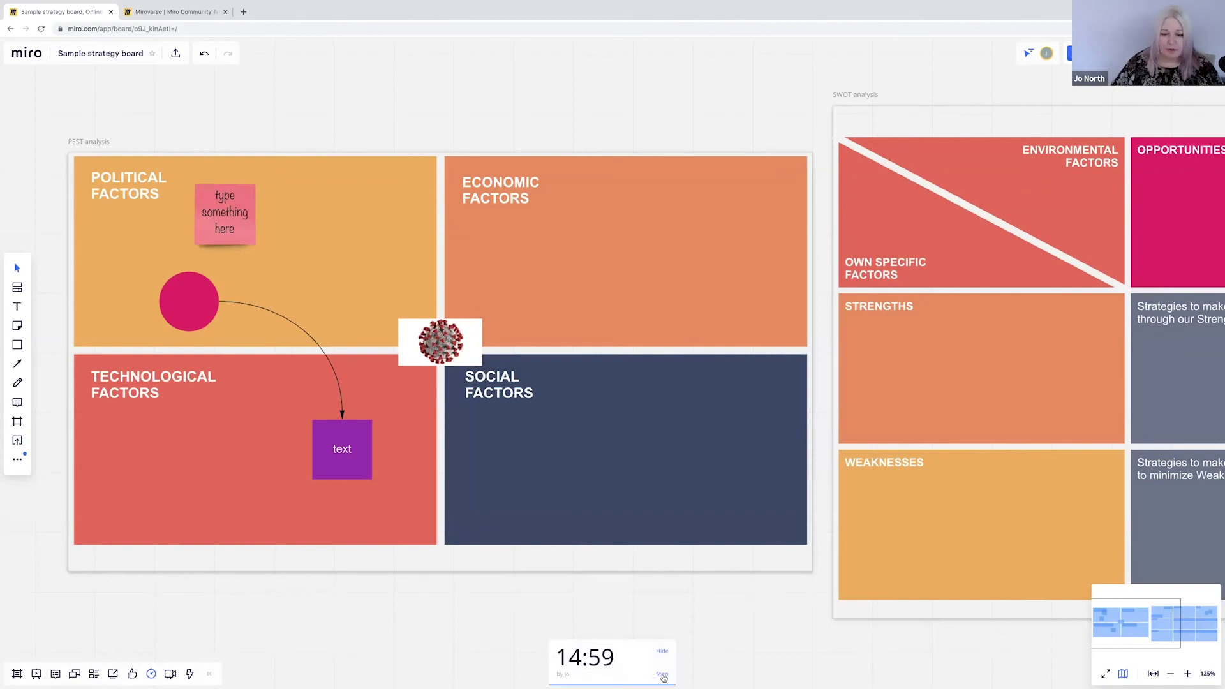
Glance at the Cards list, present the board at the SWOT frame, then return to All boards
{"action": "left_click", "coordinate": [18, 675]}
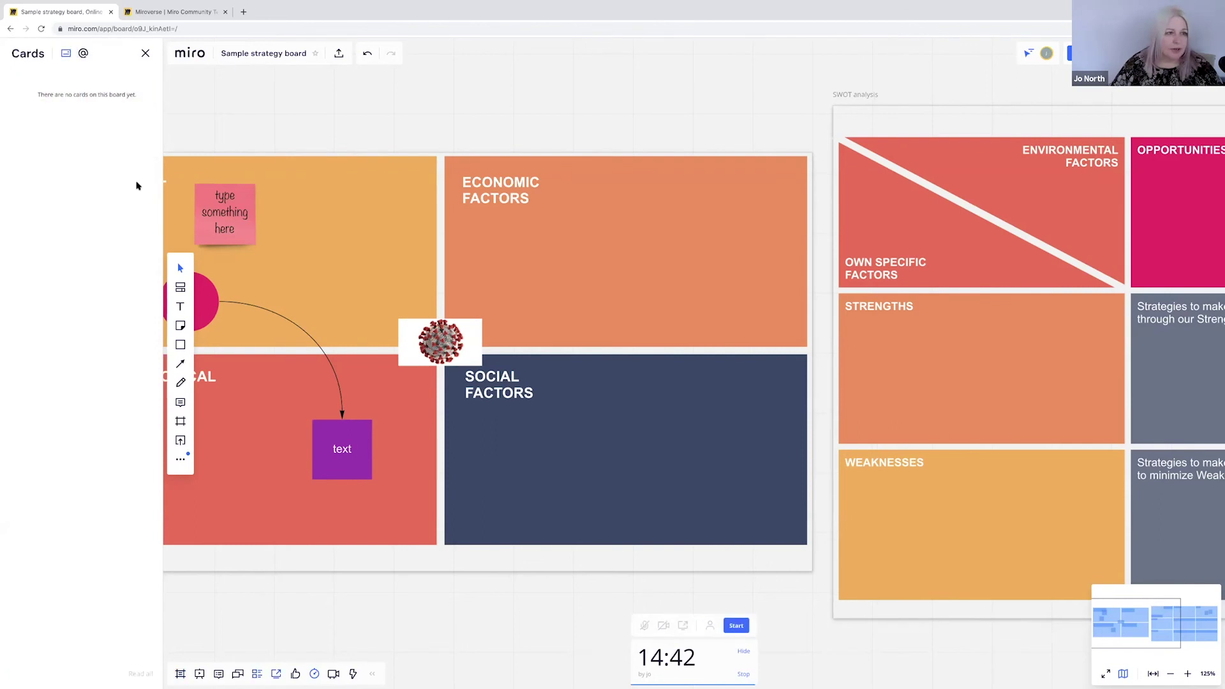
{"action": "left_click", "coordinate": [146, 56]}
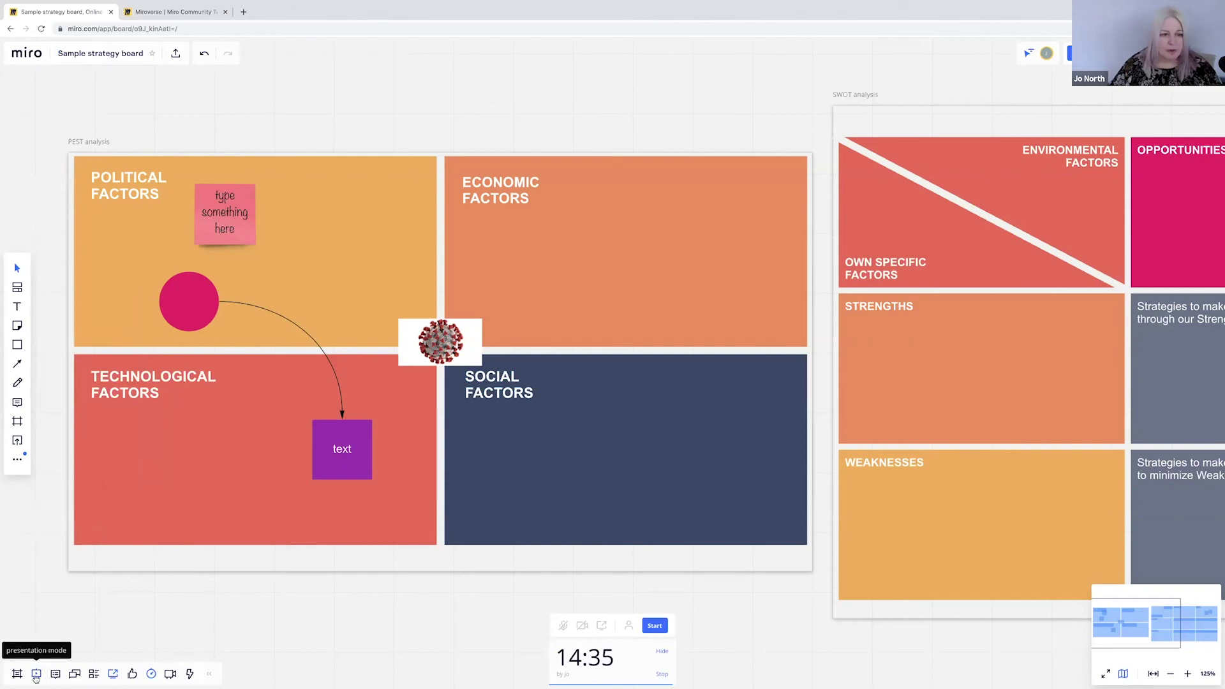
{"action": "left_click", "coordinate": [36, 676]}
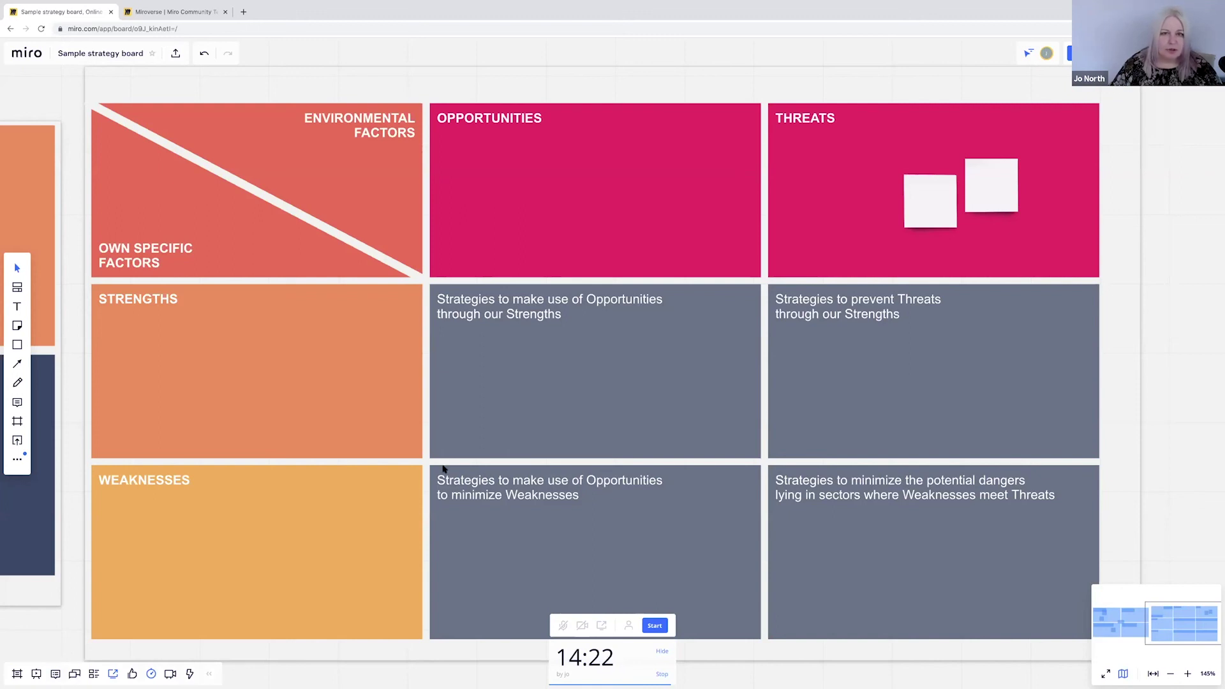
{"action": "left_click", "coordinate": [25, 55]}
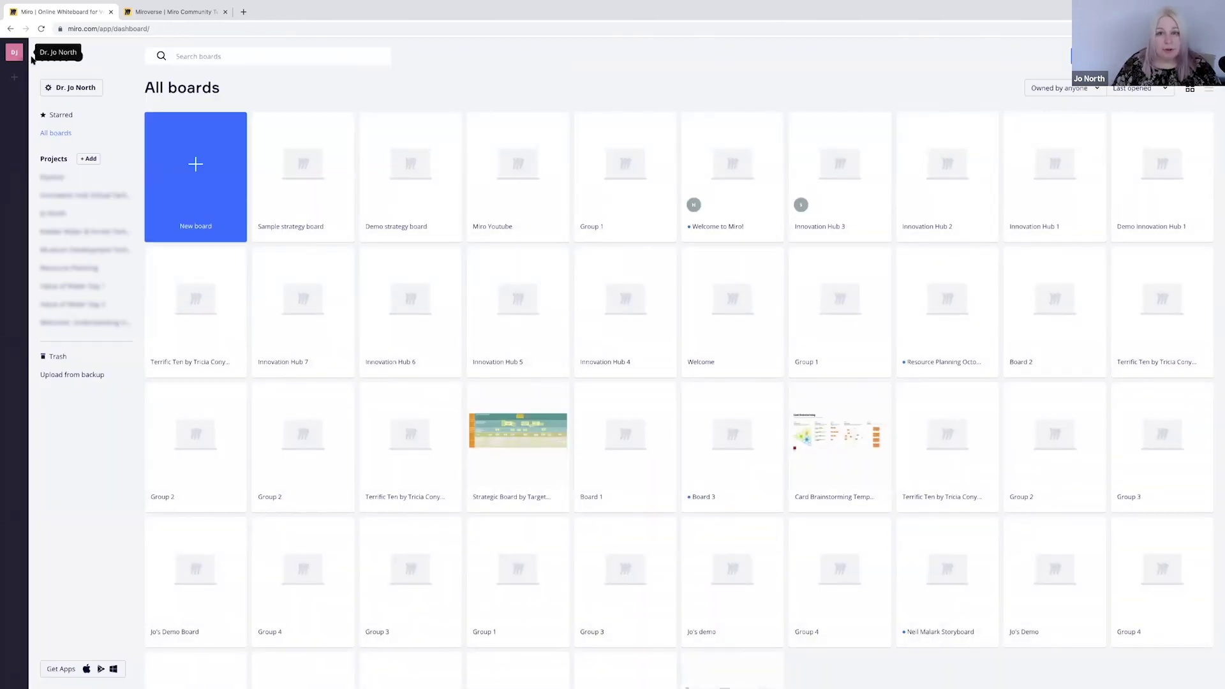
Open the 'Welcome to Miro!' board from the All boards dashboard
{"action": "left_click", "coordinate": [738, 229]}
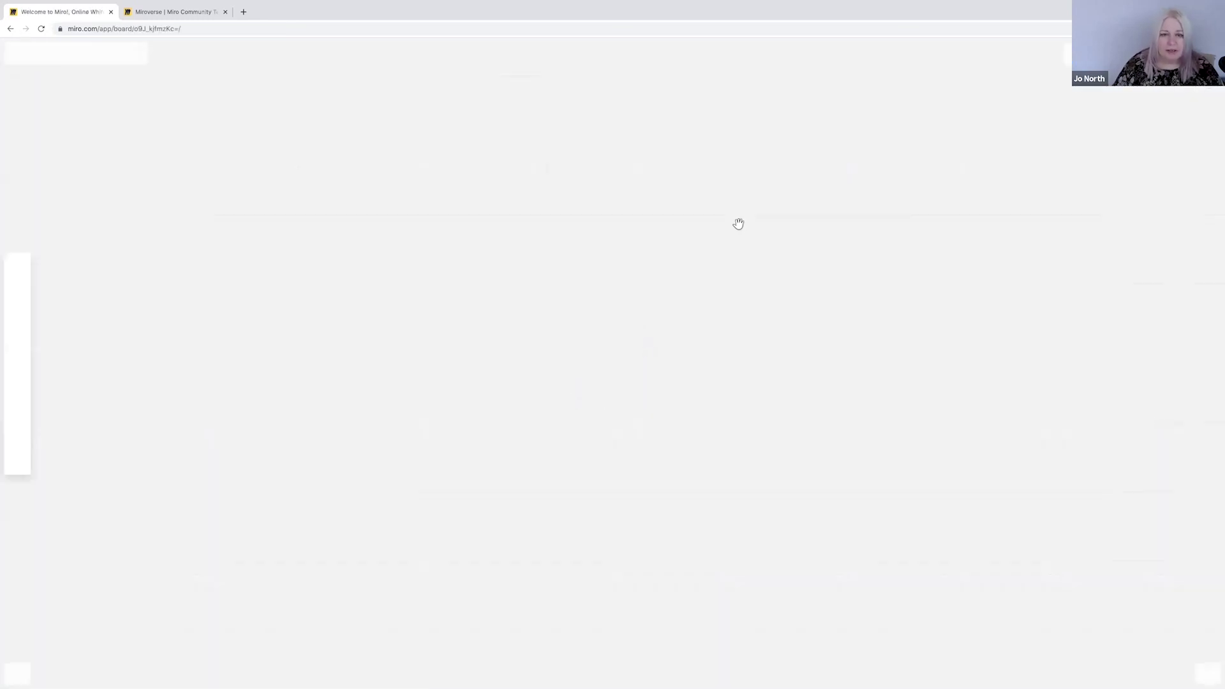